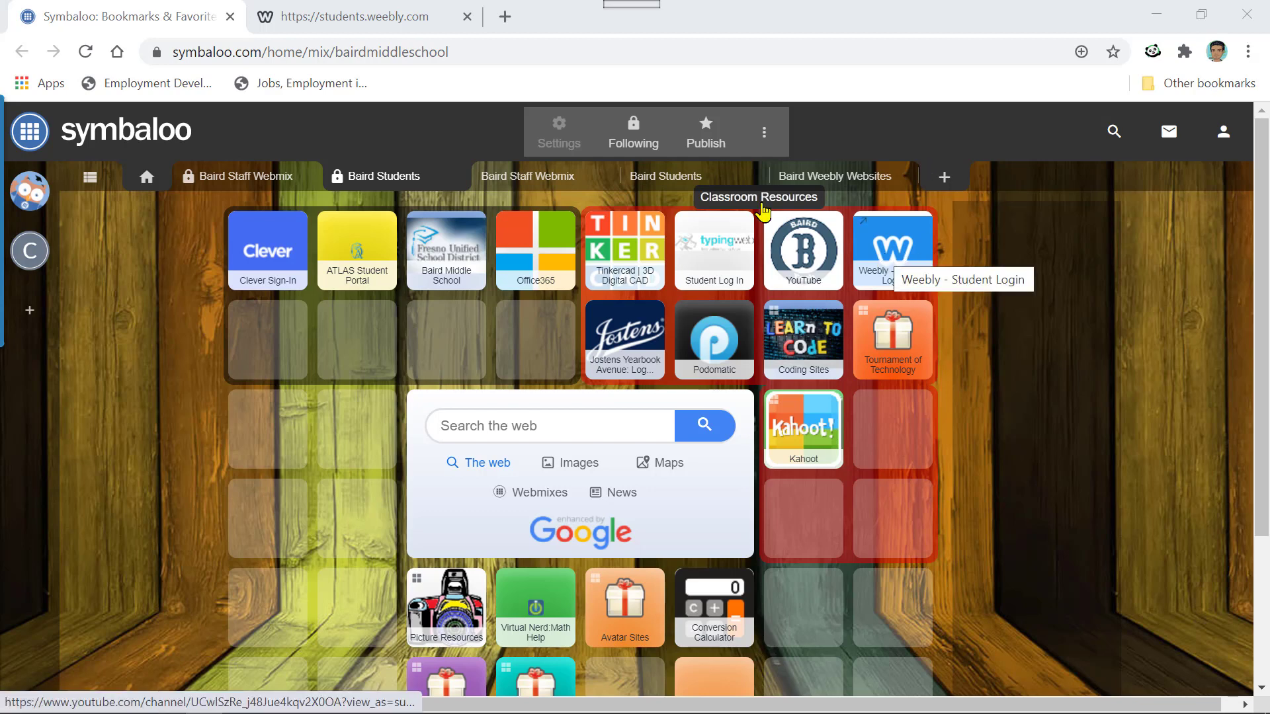
Sign in to Weebly with the prefilled credentials and choose the Weebly subdomain bairdtechbytes for the website.
left_click(368, 18)
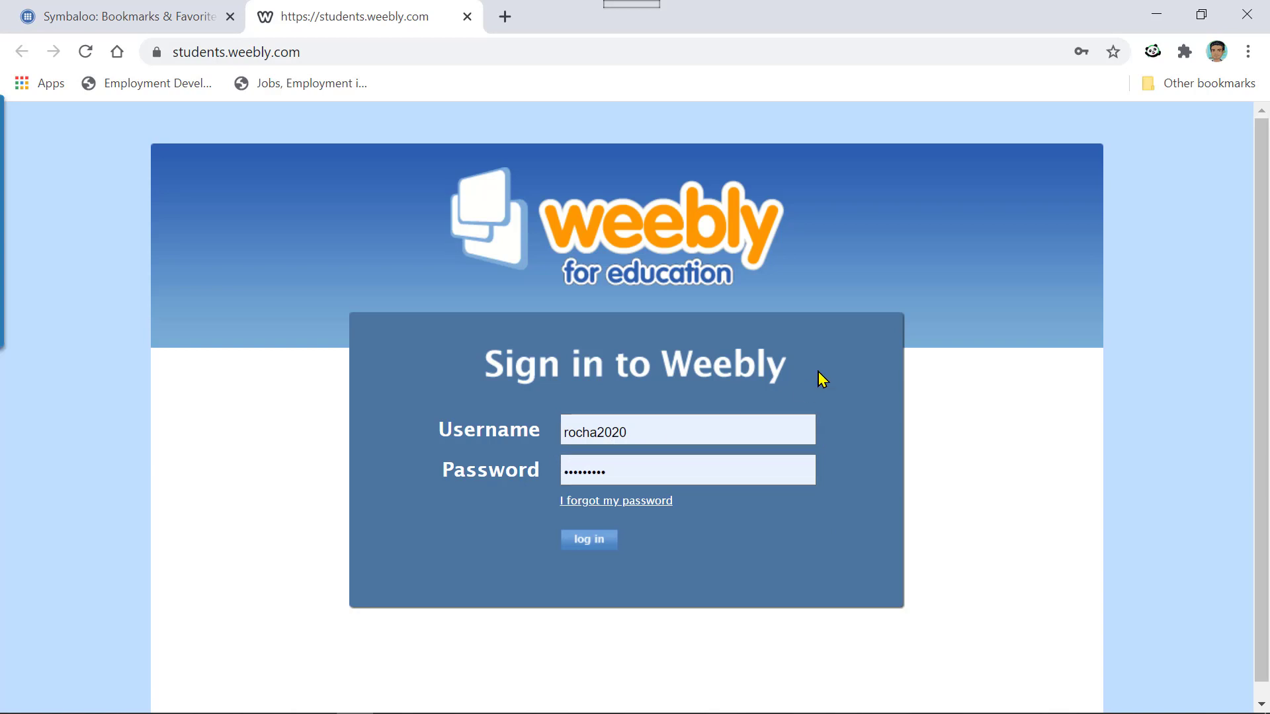
left_click(590, 542)
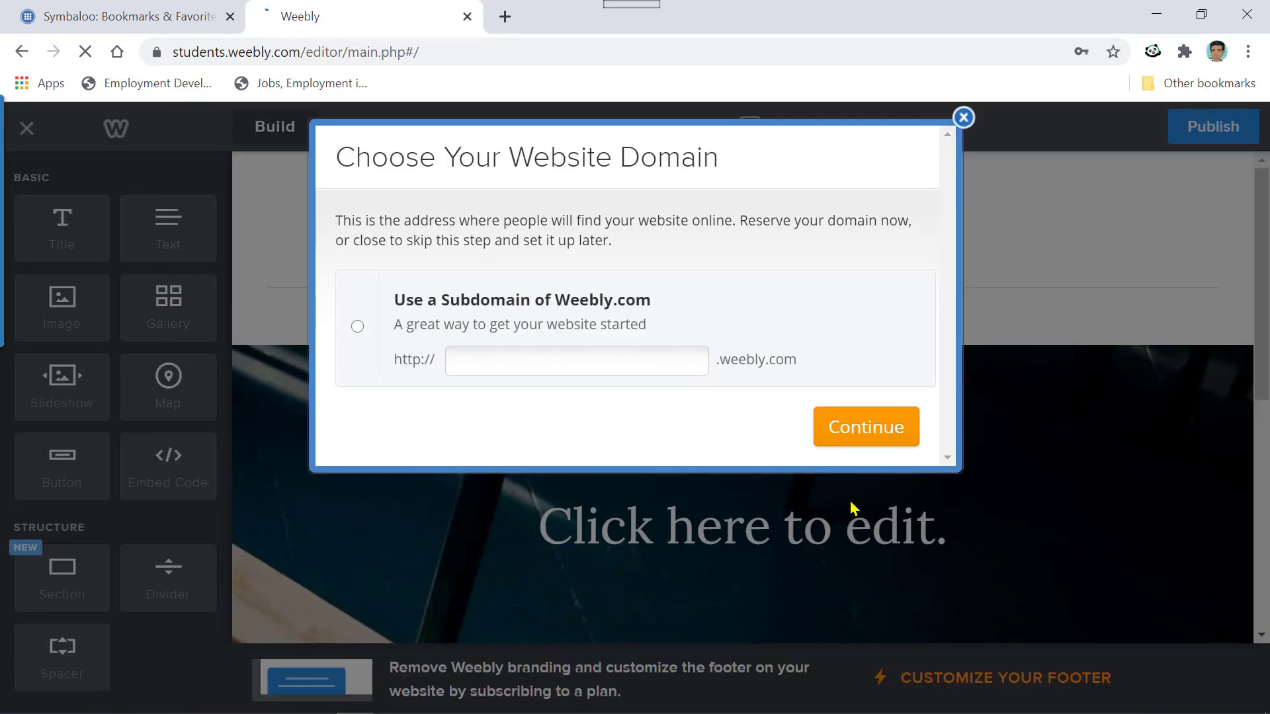
left_click(553, 360)
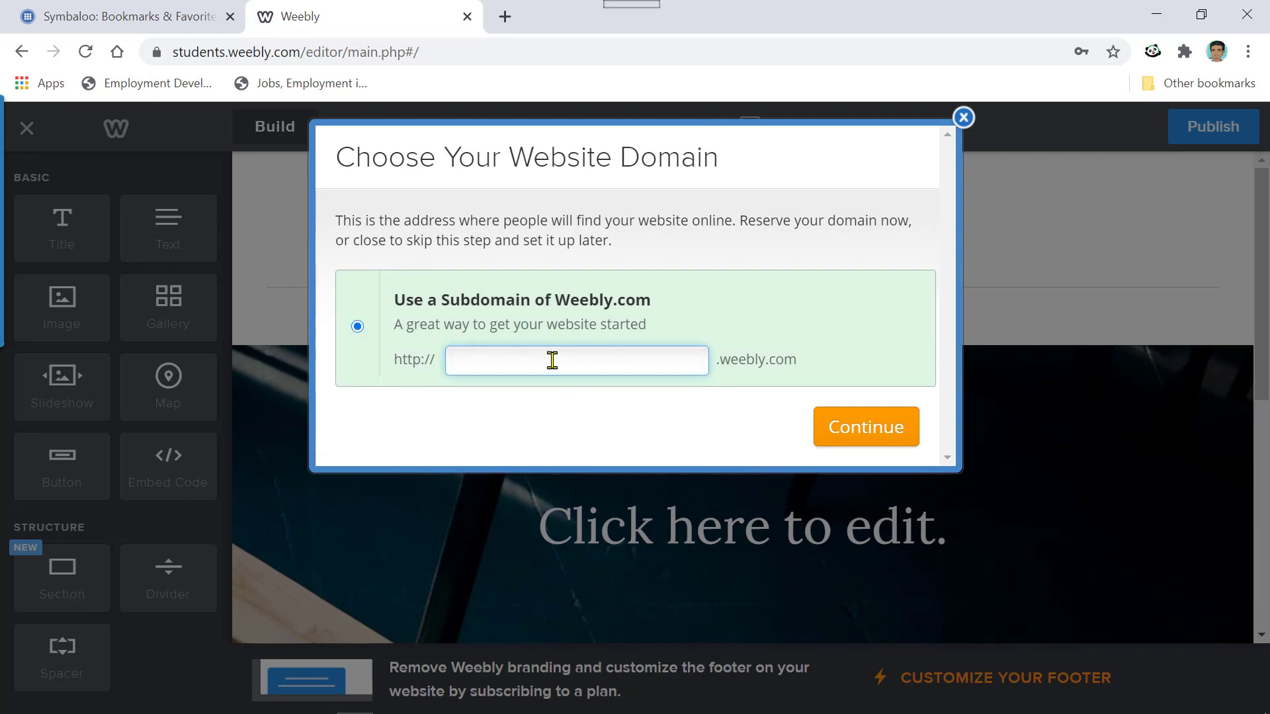
type("bairdtechbytes")
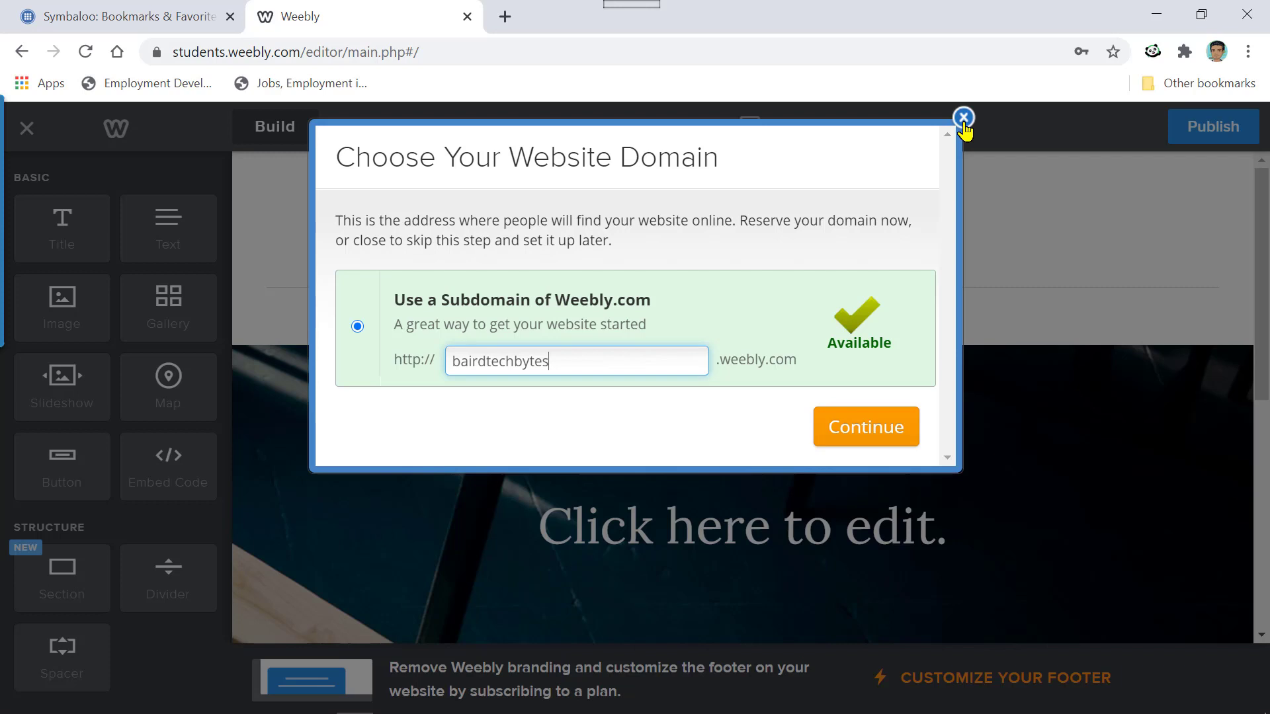
left_click(861, 431)
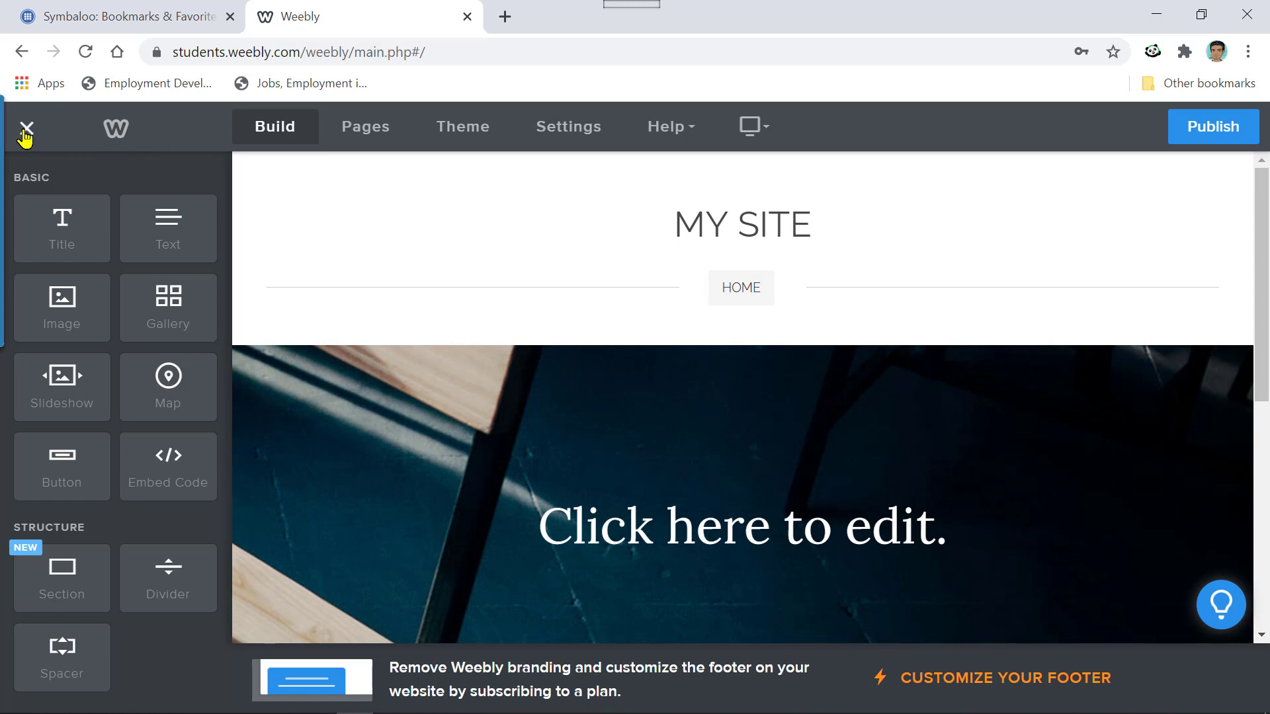
Leave the editor for the My Weebly dashboard and reopen My Site for editing.
left_click(26, 129)
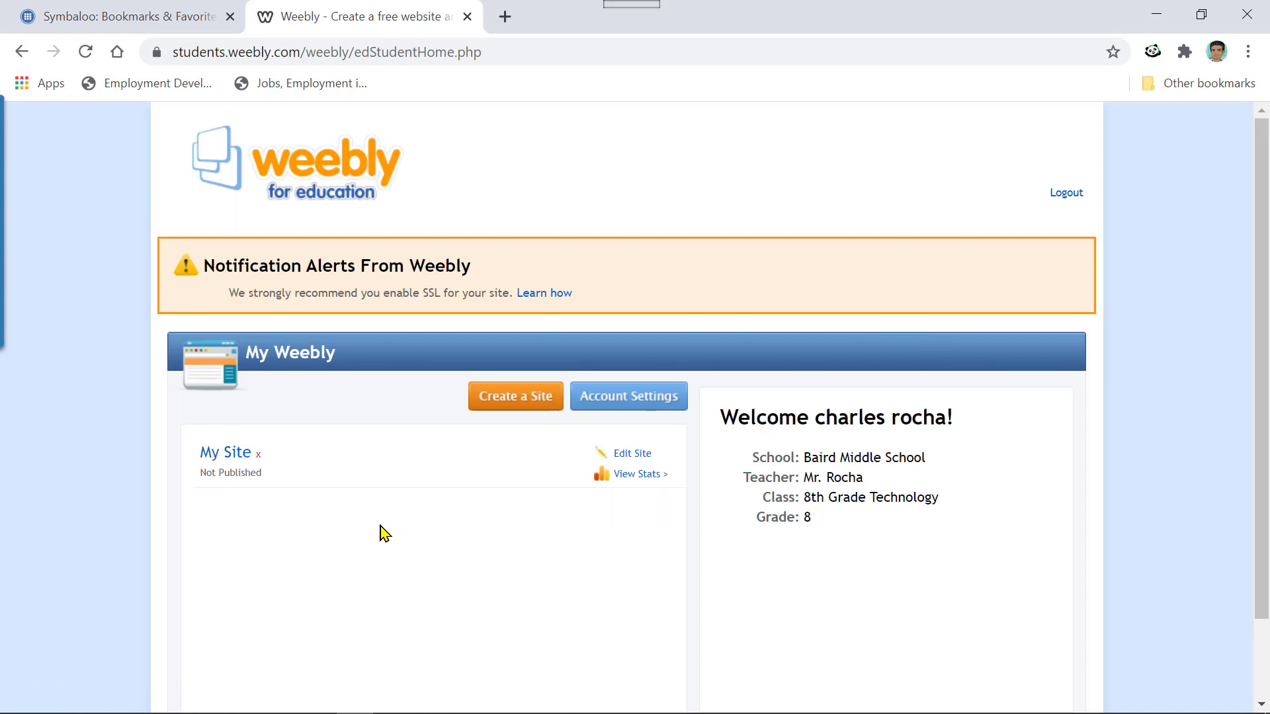
left_click(234, 455)
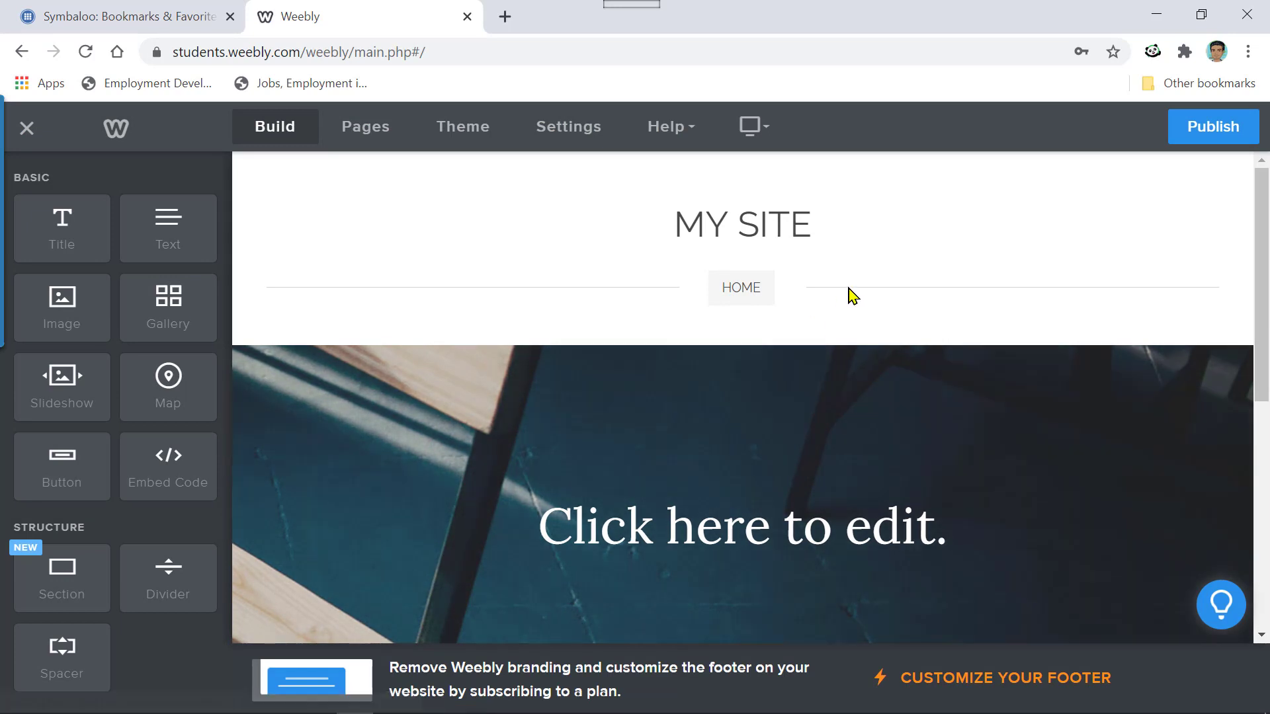
Replace the site title in the page header with BAIRD TECH BYTES.
mouse_move(771, 227)
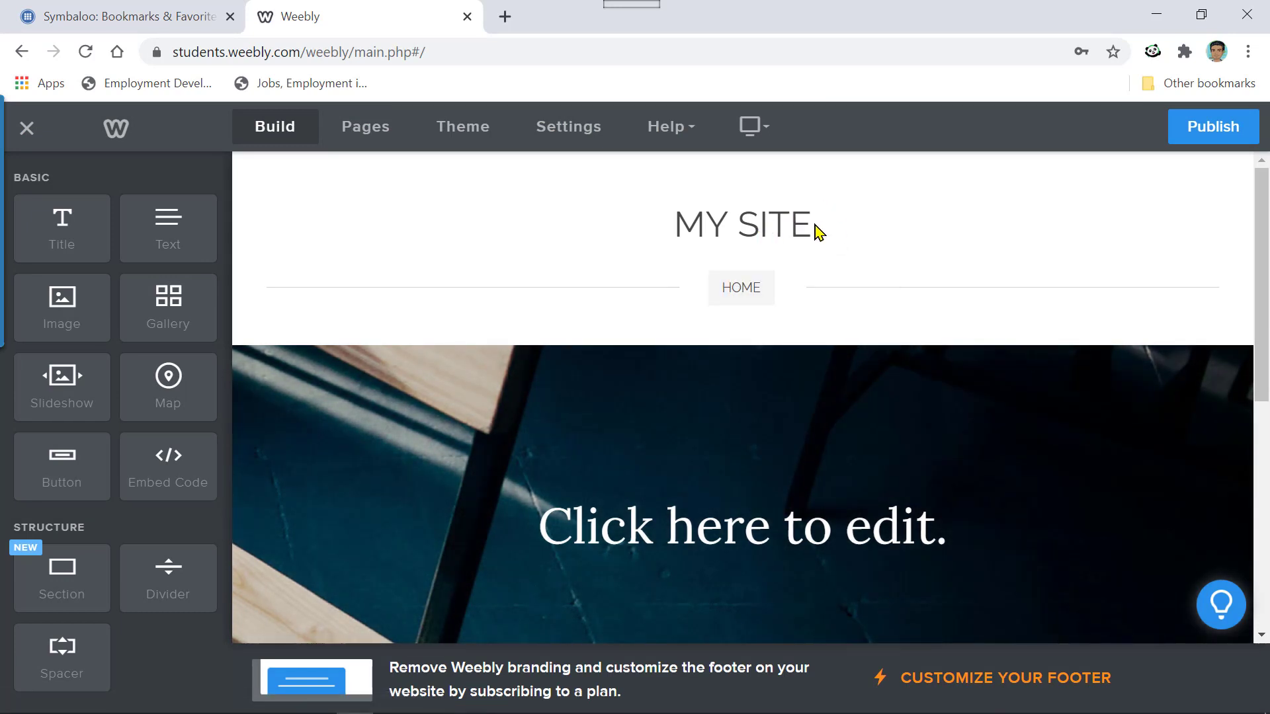
mouse_move(810, 223)
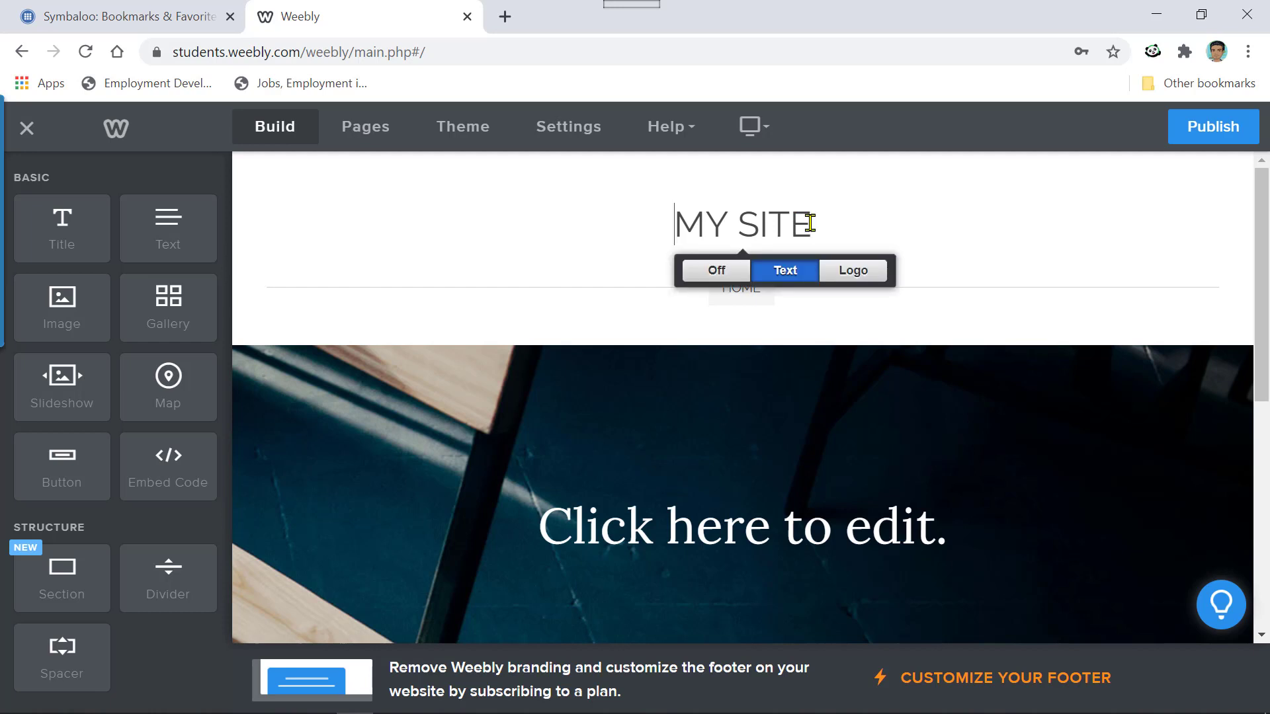
key("Right")
key("Right")
key("Right")
key("Right")
key("Right")
key("Right")
key("Right")
key("BackSpace")
key("BackSpace")
key("BackSpace")
key("BackSpace")
key("BackSpace")
key("BackSpace")
key("BackSpace")
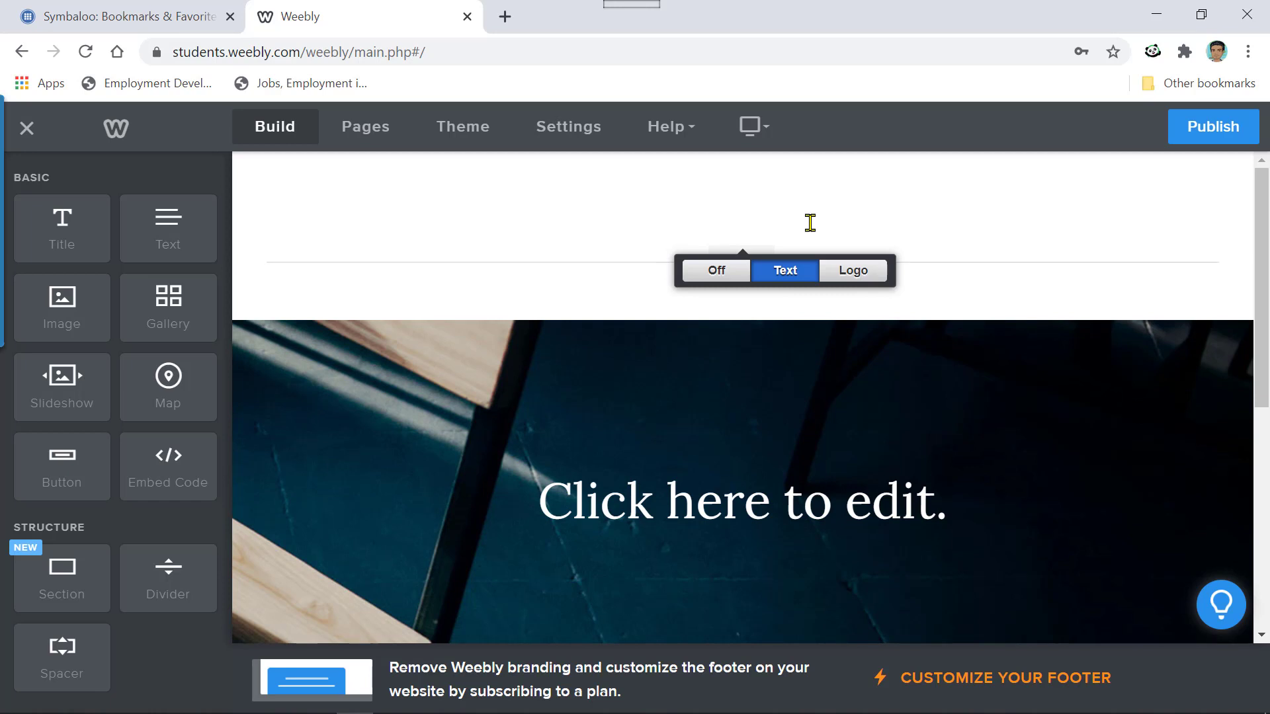
type("B")
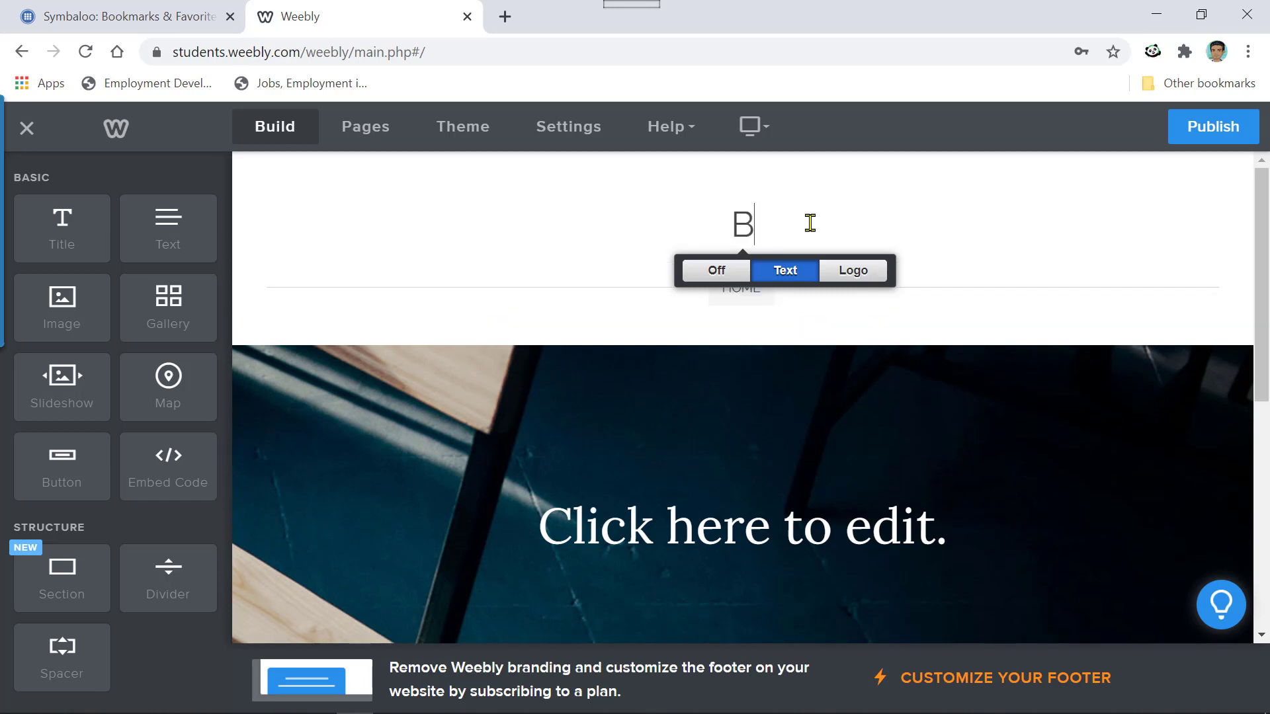
type("AIRD TE")
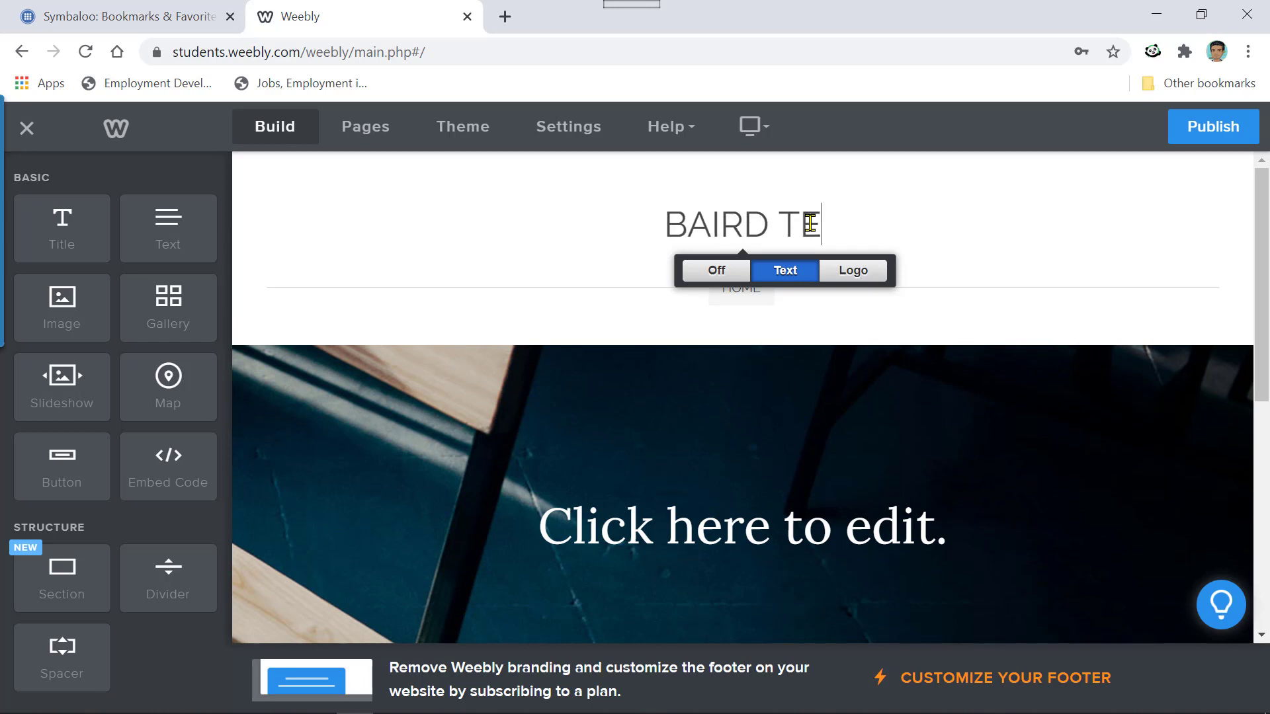
type("CH BYTE")
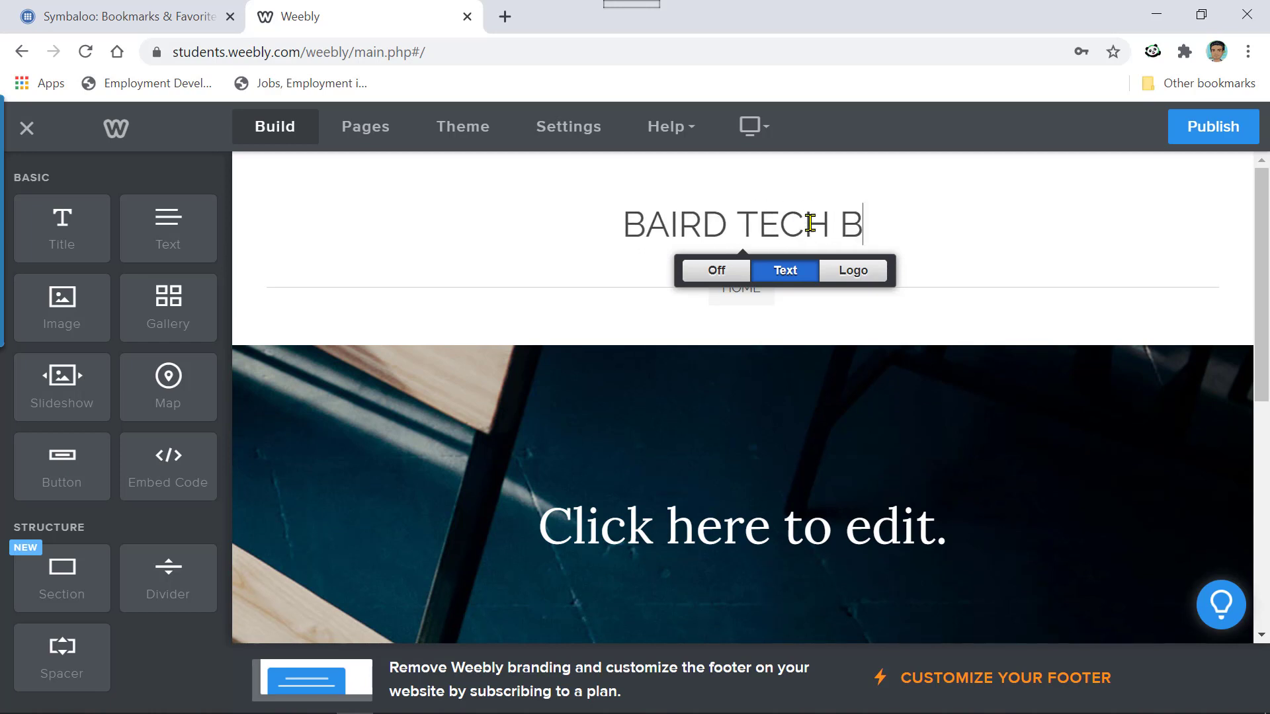
type("S")
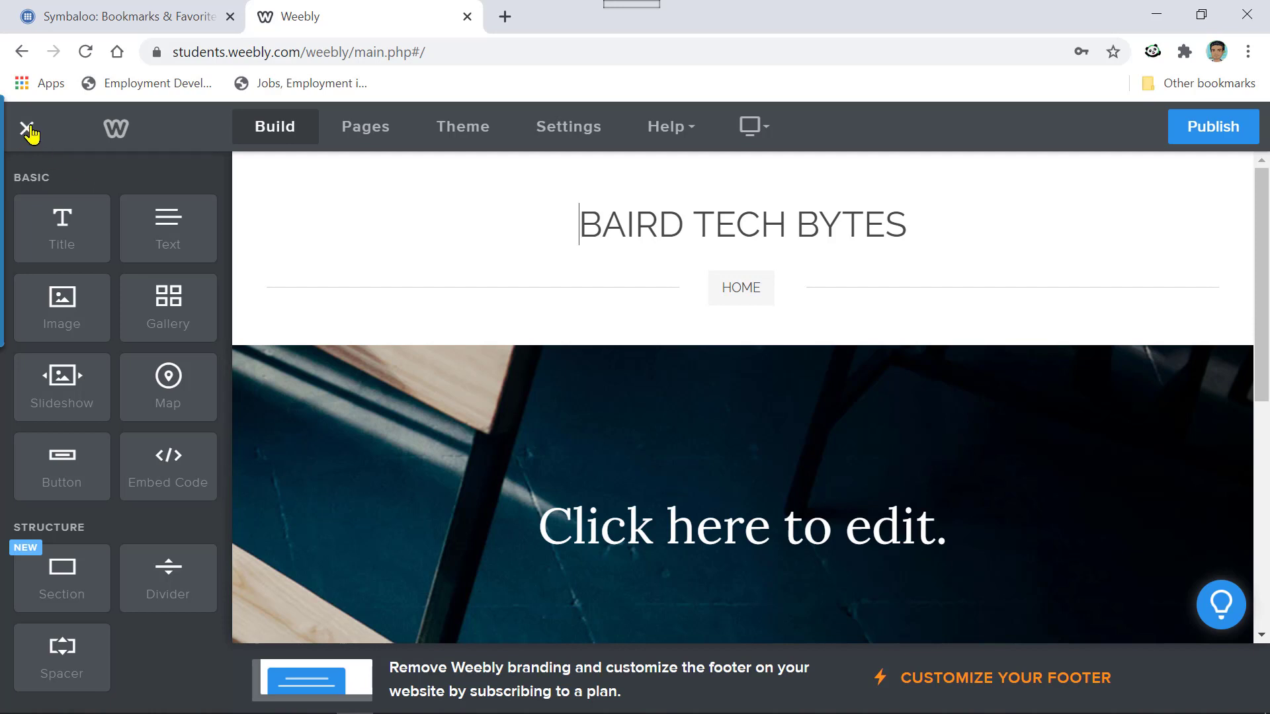
Return to the dashboard to check the site's name and reopen the BAIRD TECH BYTES site.
left_click(28, 129)
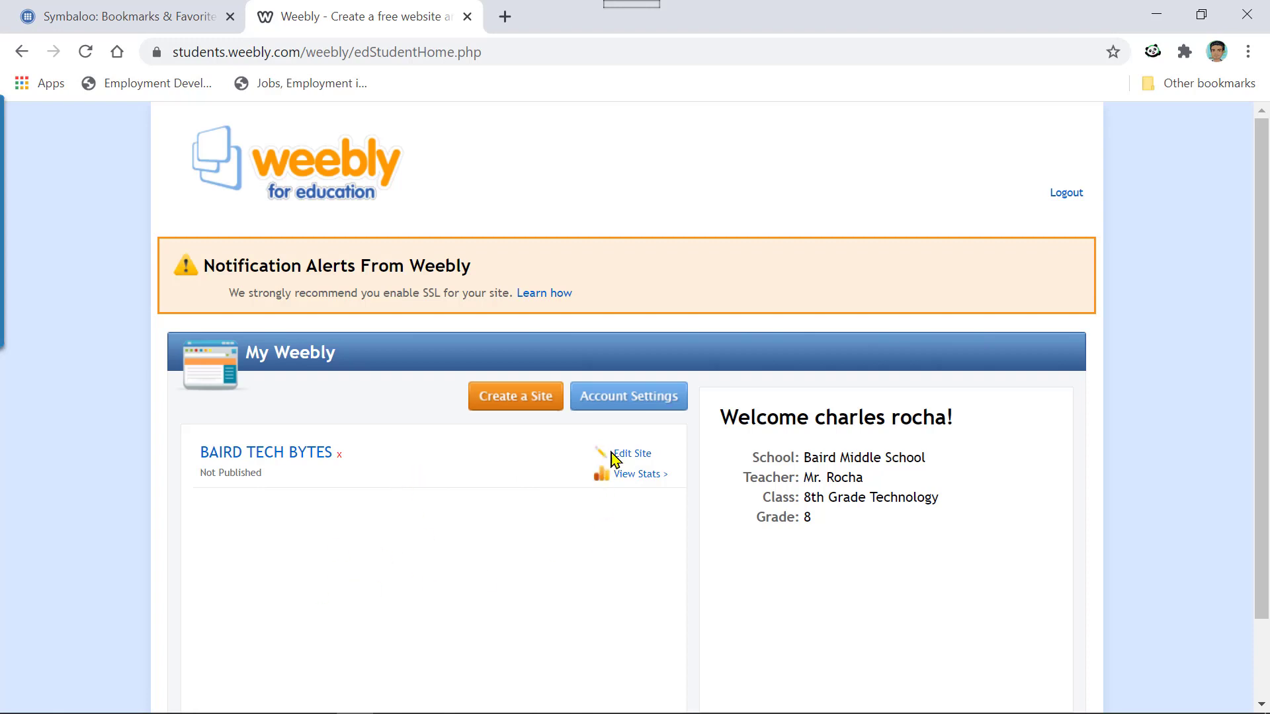
left_click(268, 453)
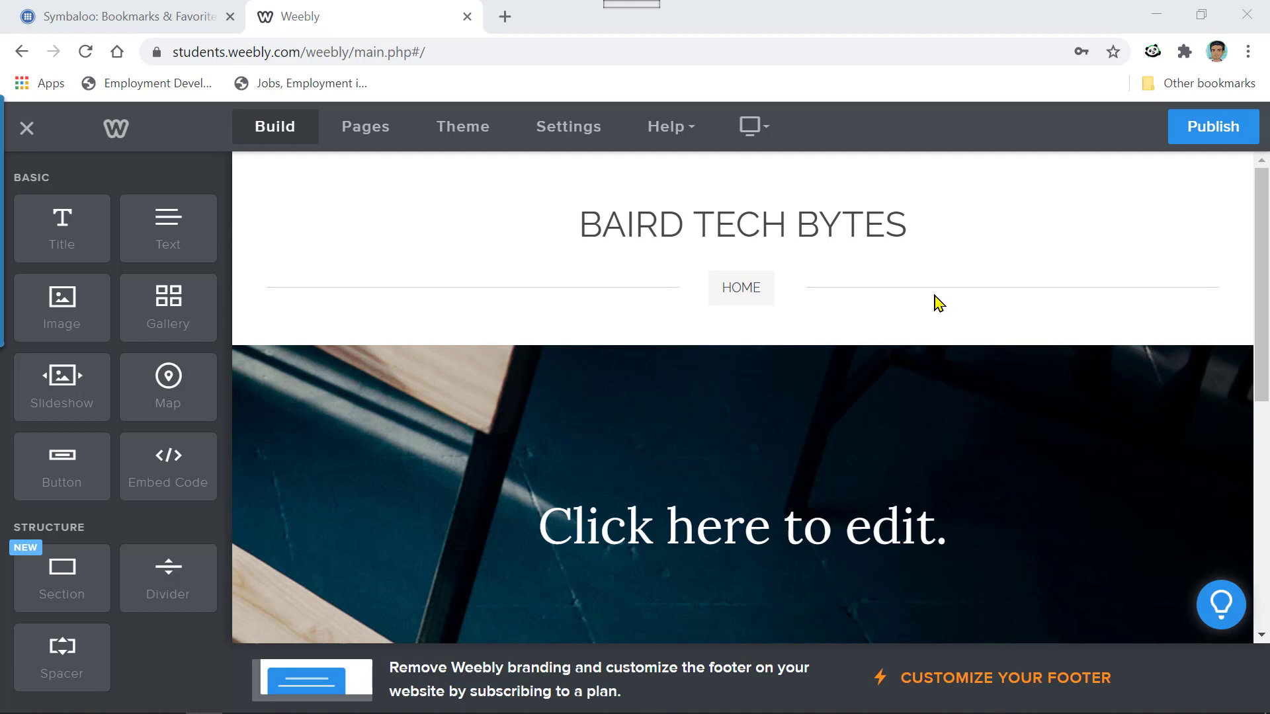
View the Home page's settings, including its page name, and return to the list of pages.
left_click(366, 127)
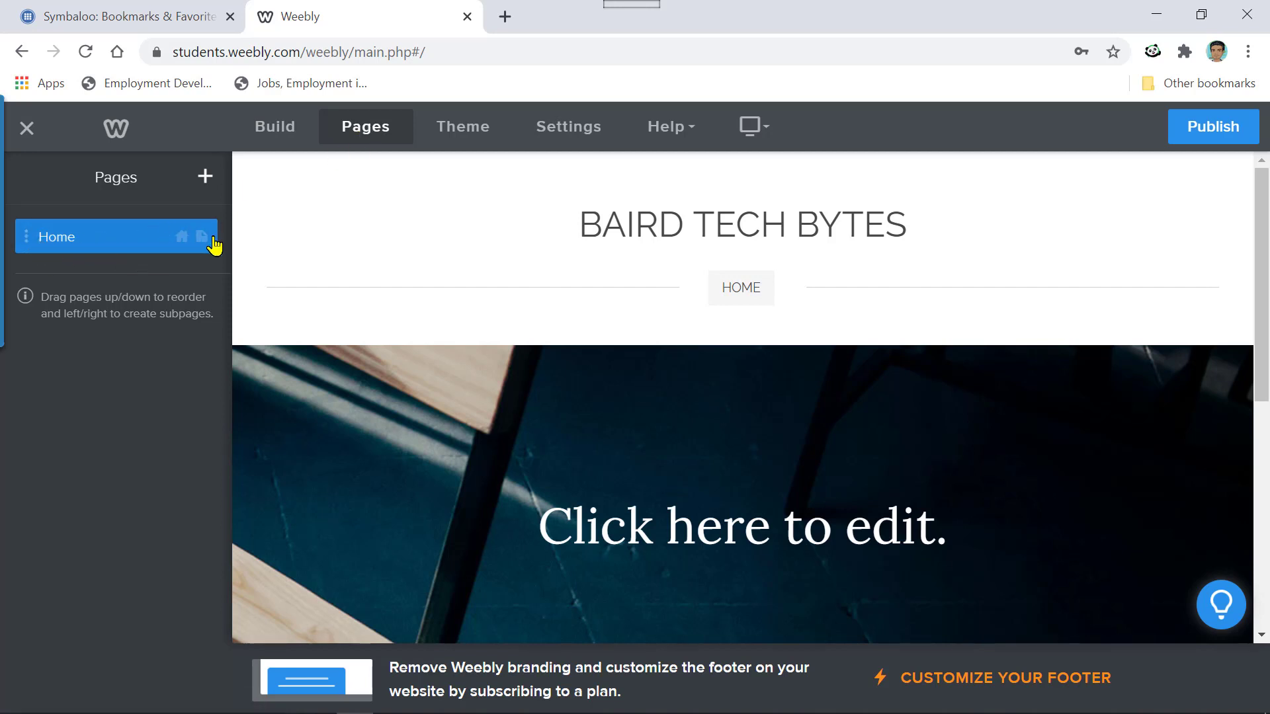
left_click(82, 245)
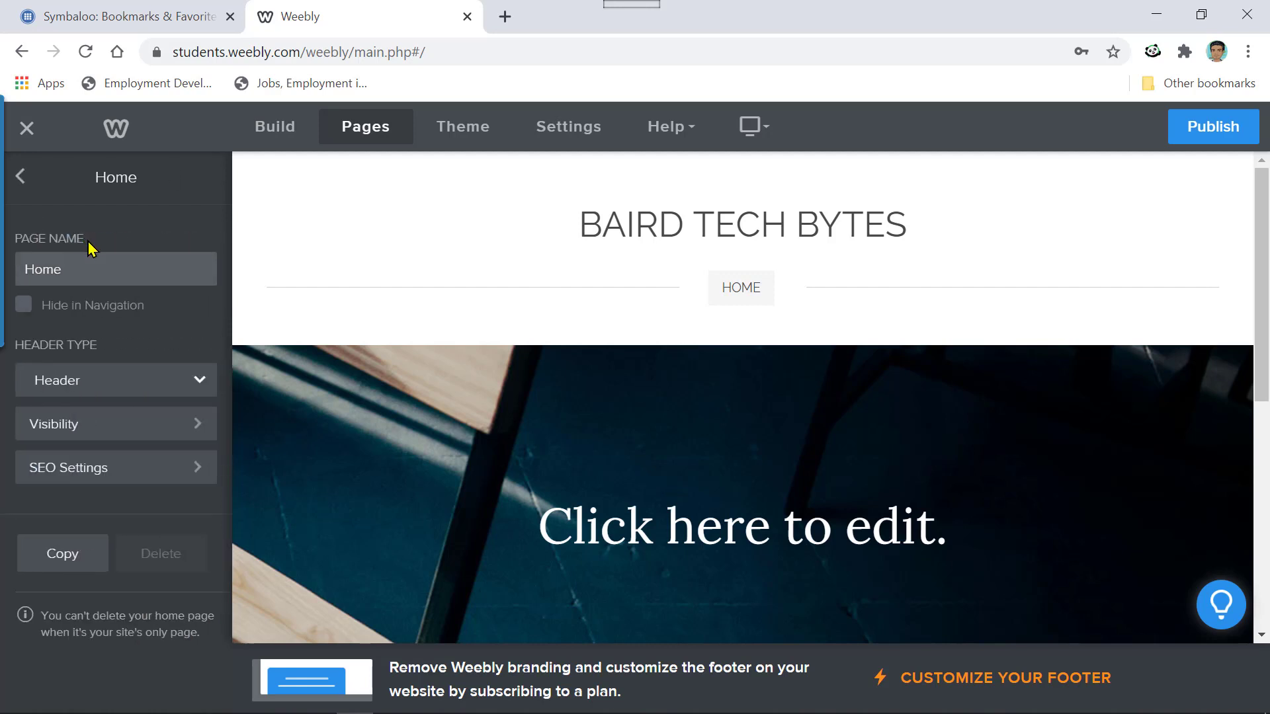
left_click_drag(93, 264, 4, 272)
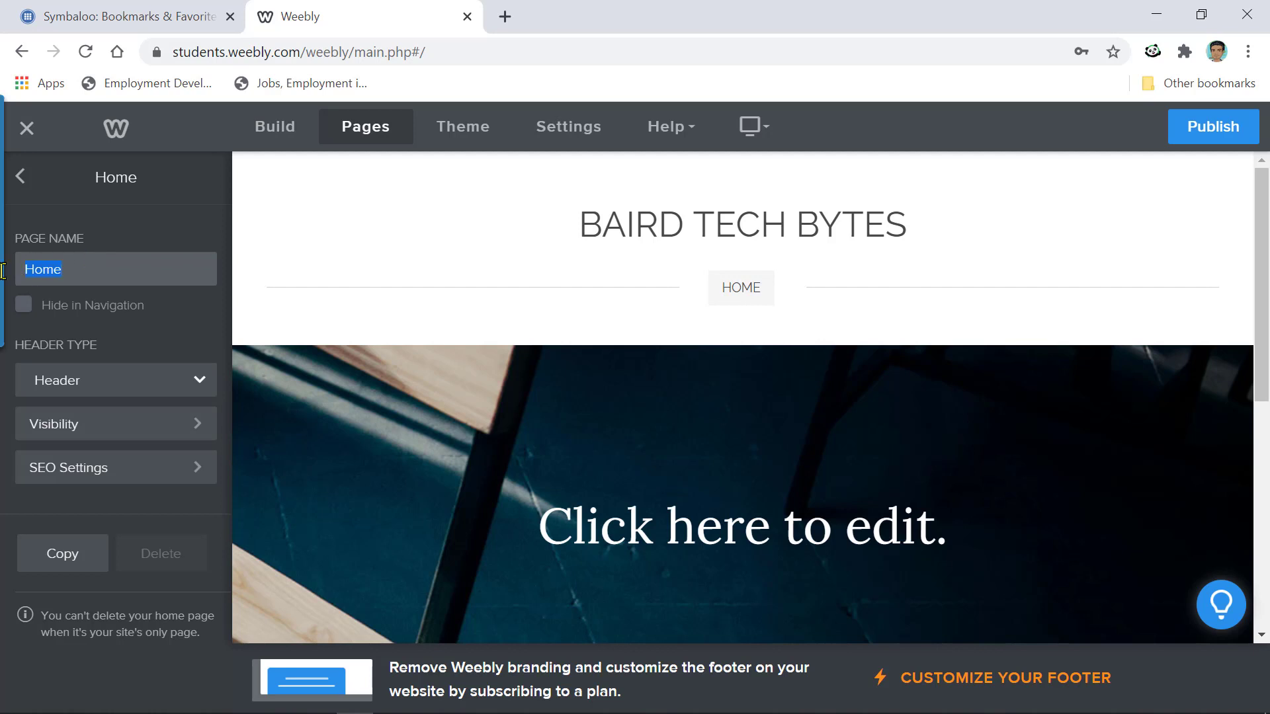
left_click(22, 177)
left_click(22, 177)
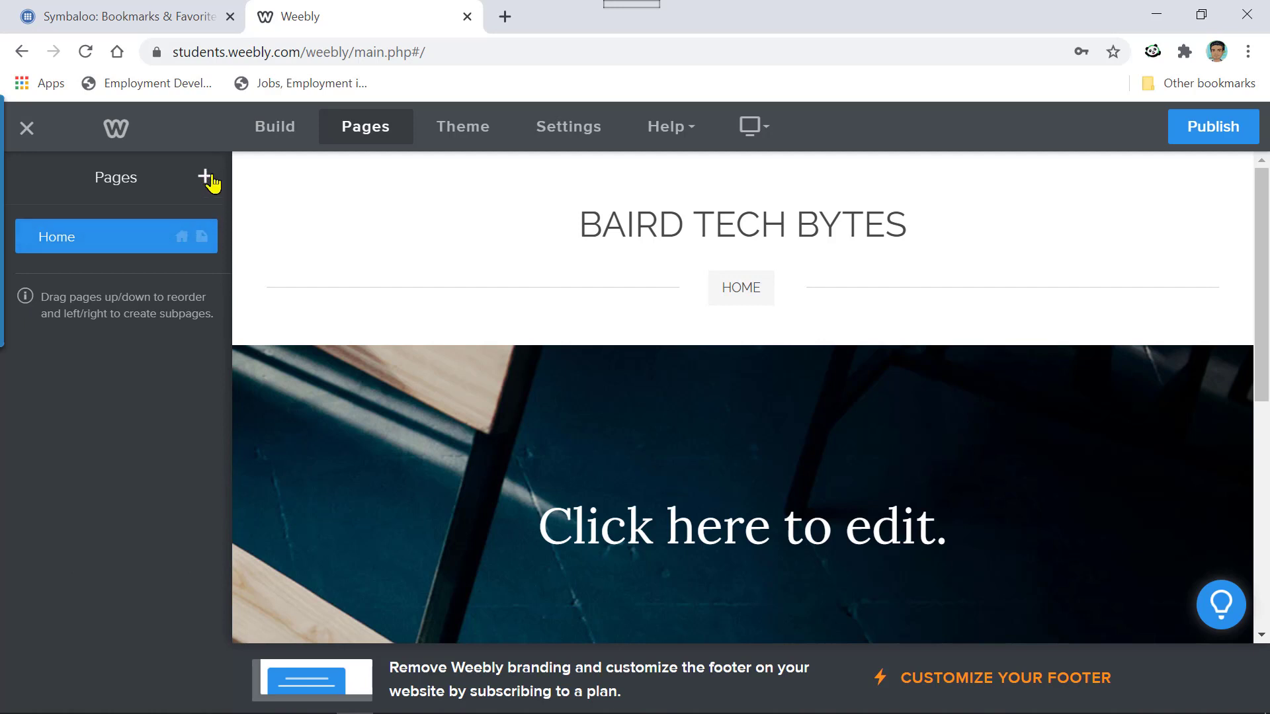
Add a standard page named Tech to the site.
left_click(206, 177)
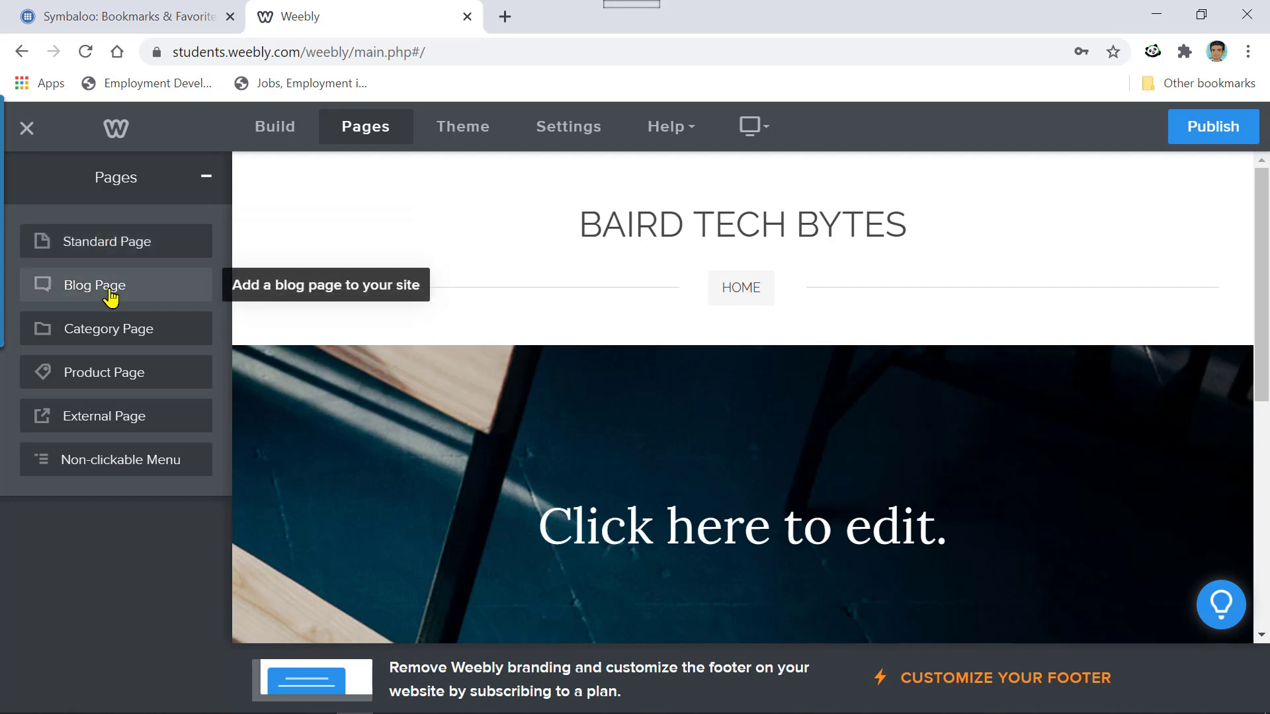
left_click(154, 243)
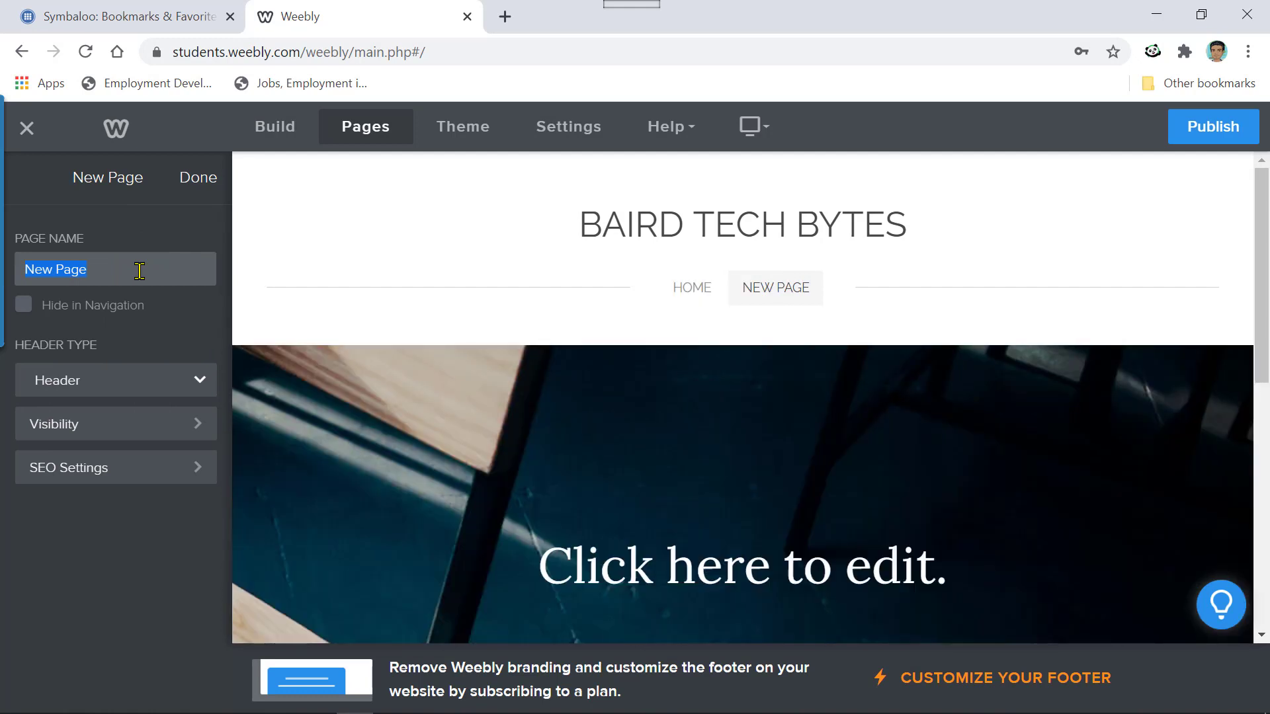
type("Tech")
left_click(193, 176)
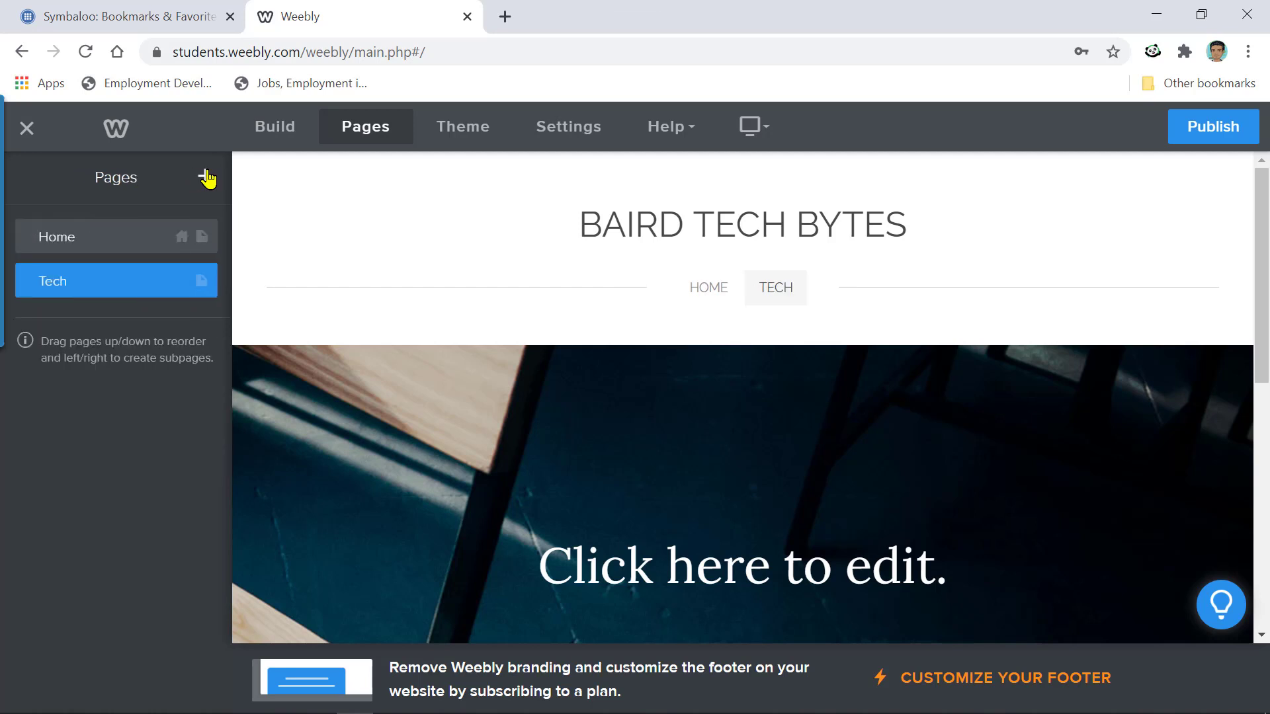
Add a standard page named Ag to the site.
left_click(206, 177)
left_click(143, 250)
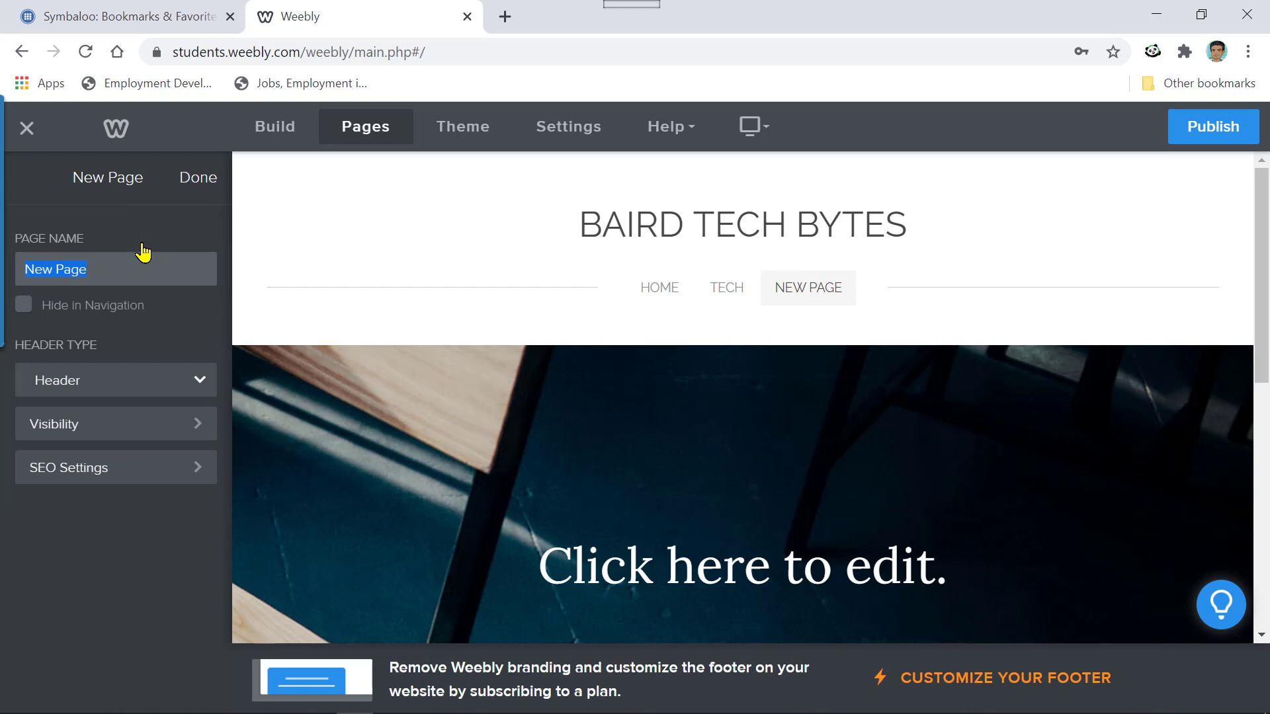
type("Ag")
left_click(197, 187)
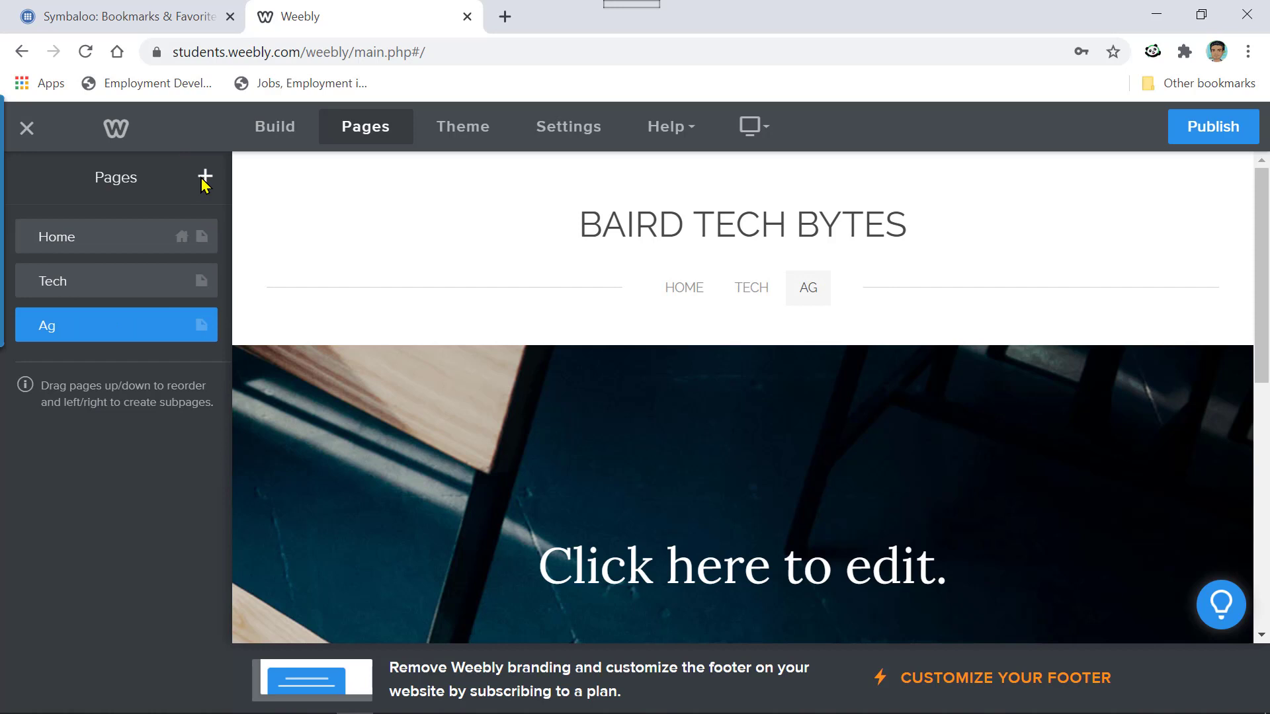
Add a blog page named BairdTechBytes Blog to the site.
left_click(203, 178)
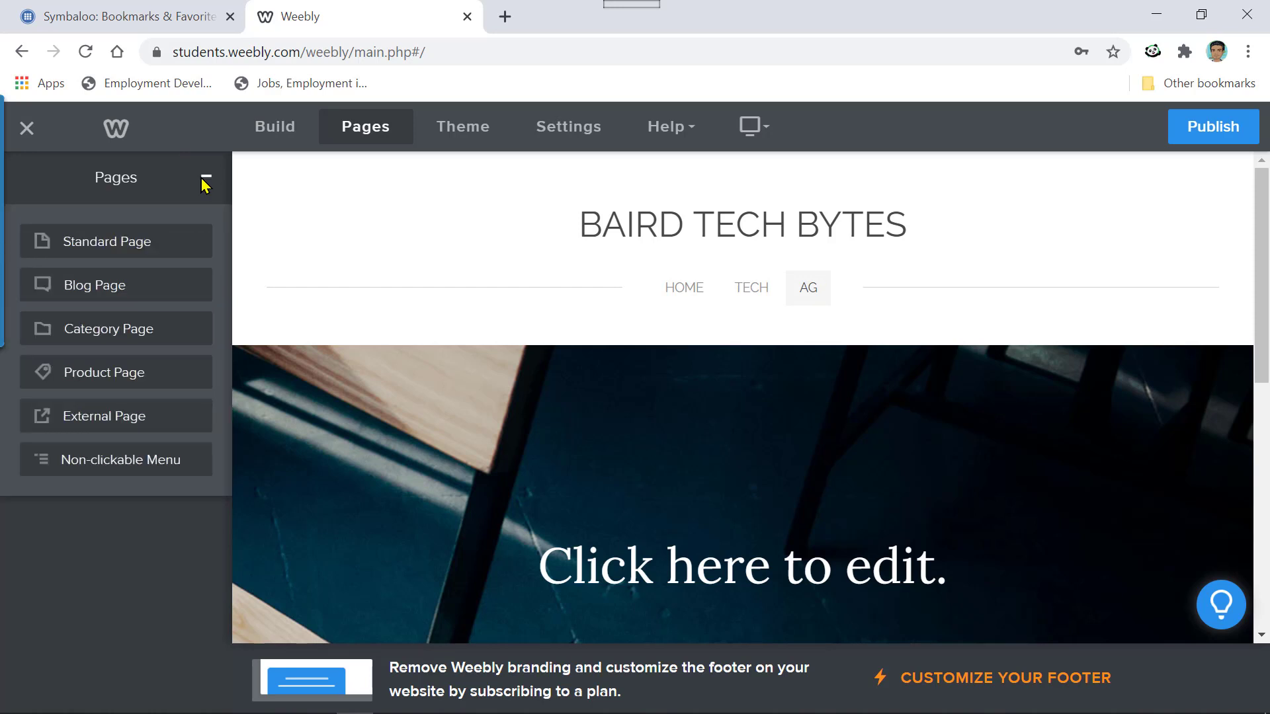
left_click(124, 284)
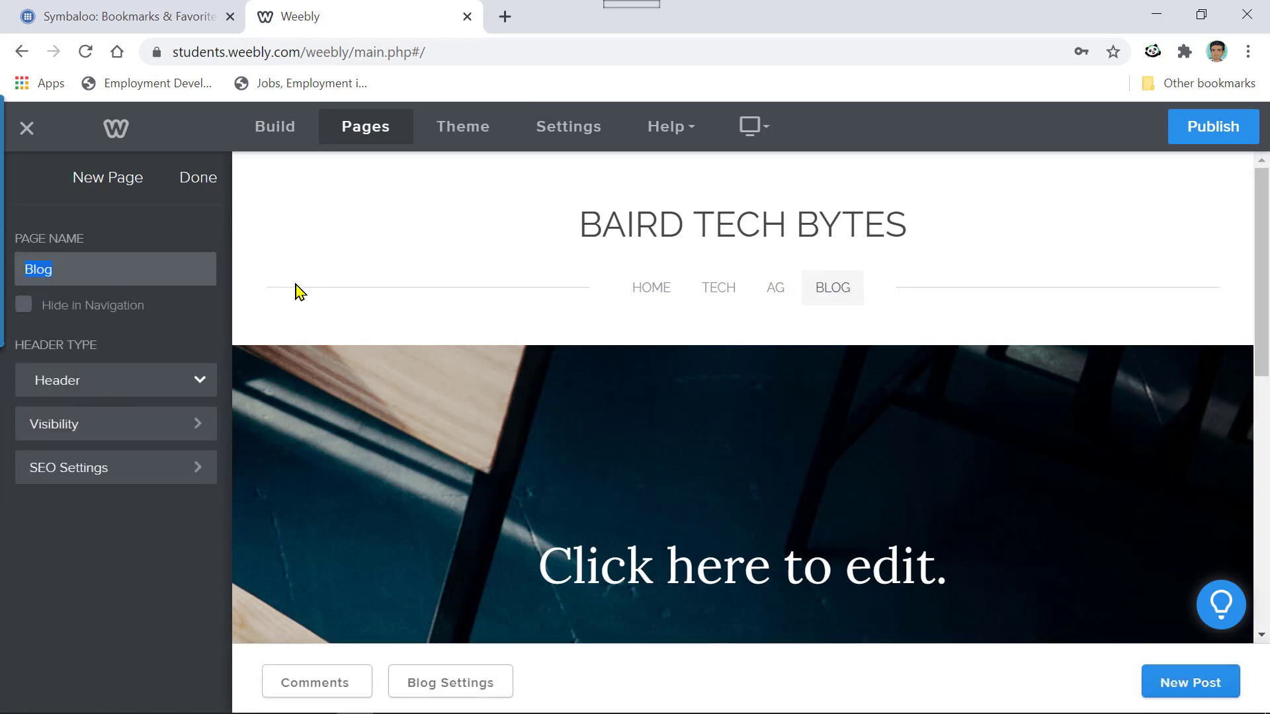
type("BairdTechBytes Blog")
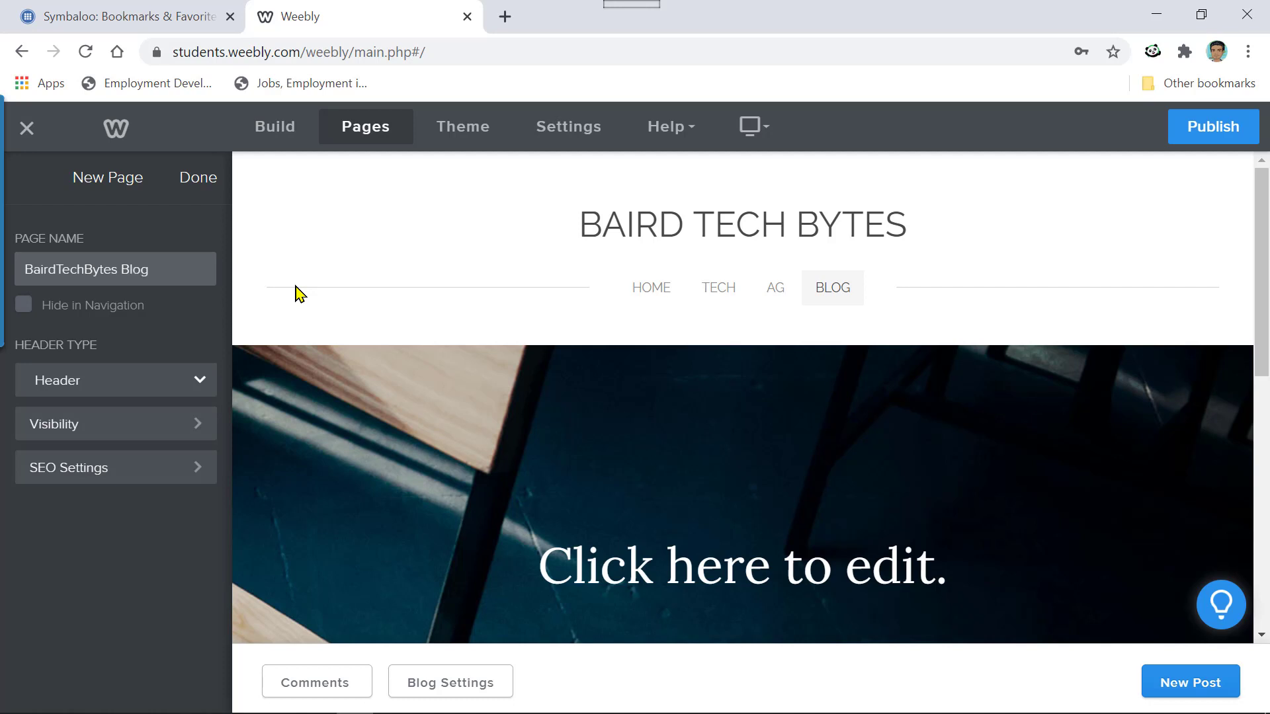
left_click(206, 185)
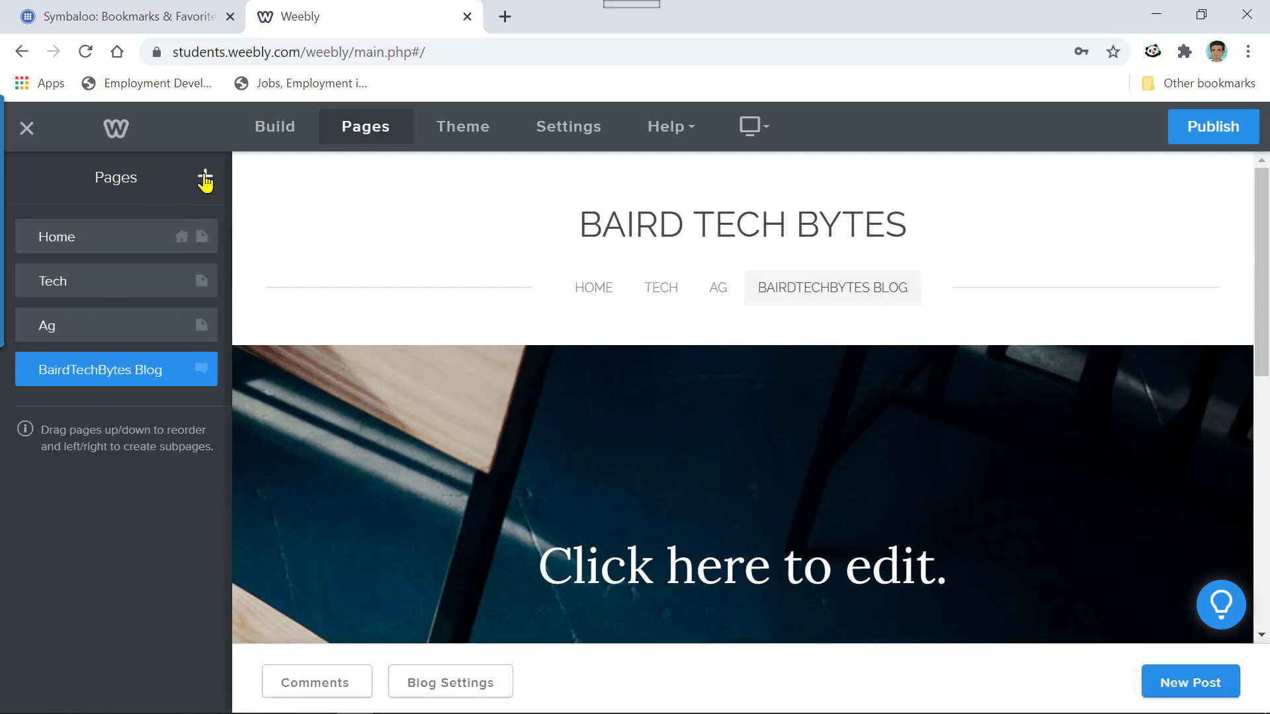
Add a second blog page named BairdTechBytes Podcast to the site.
left_click(205, 179)
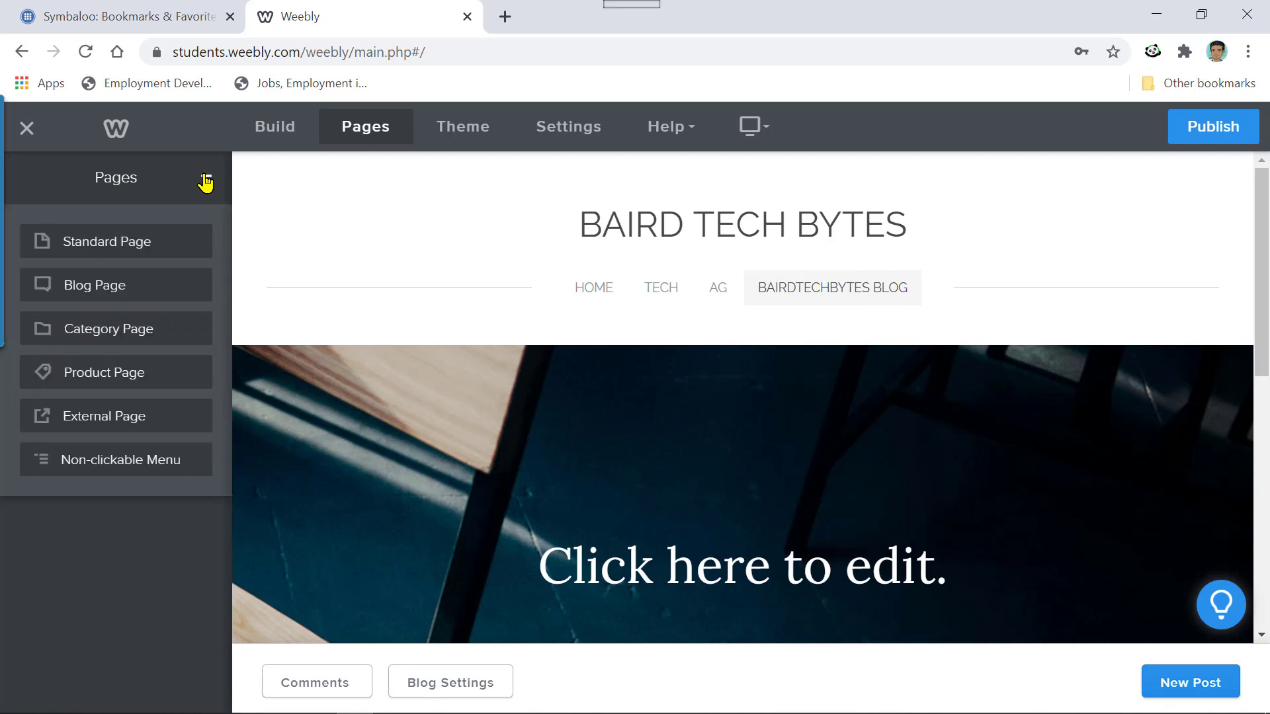
left_click(123, 291)
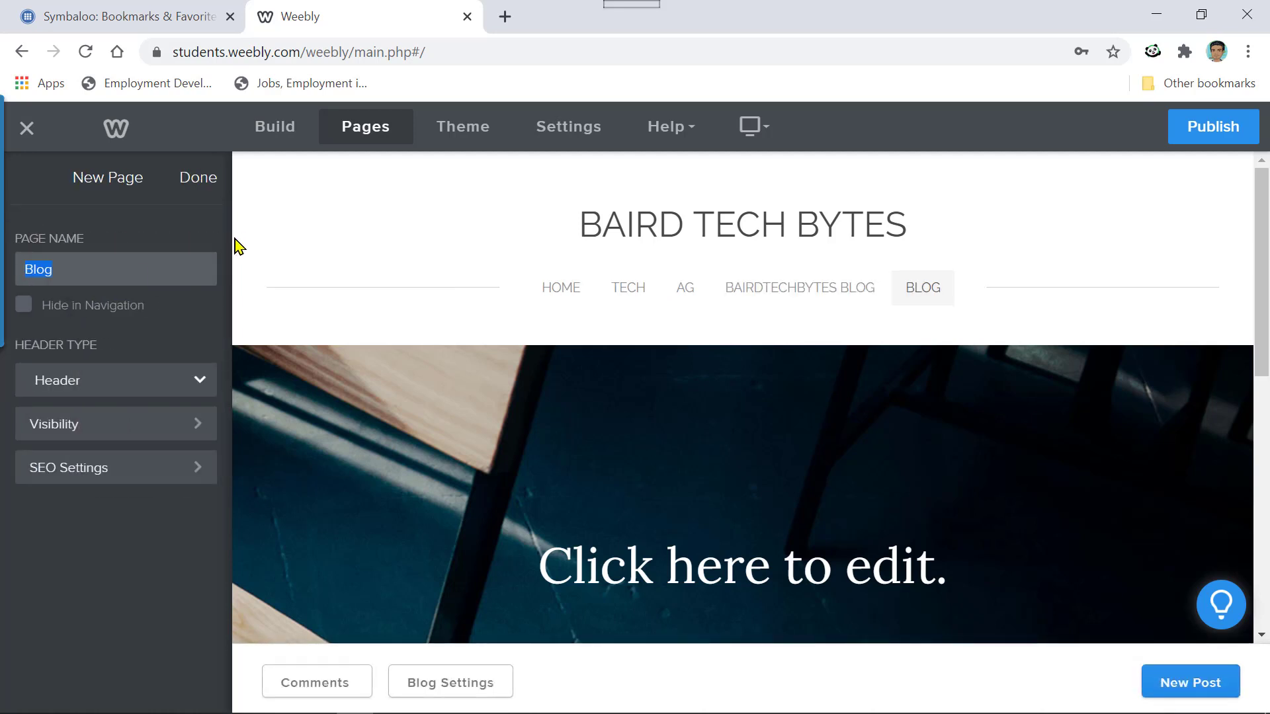
type("Baird")
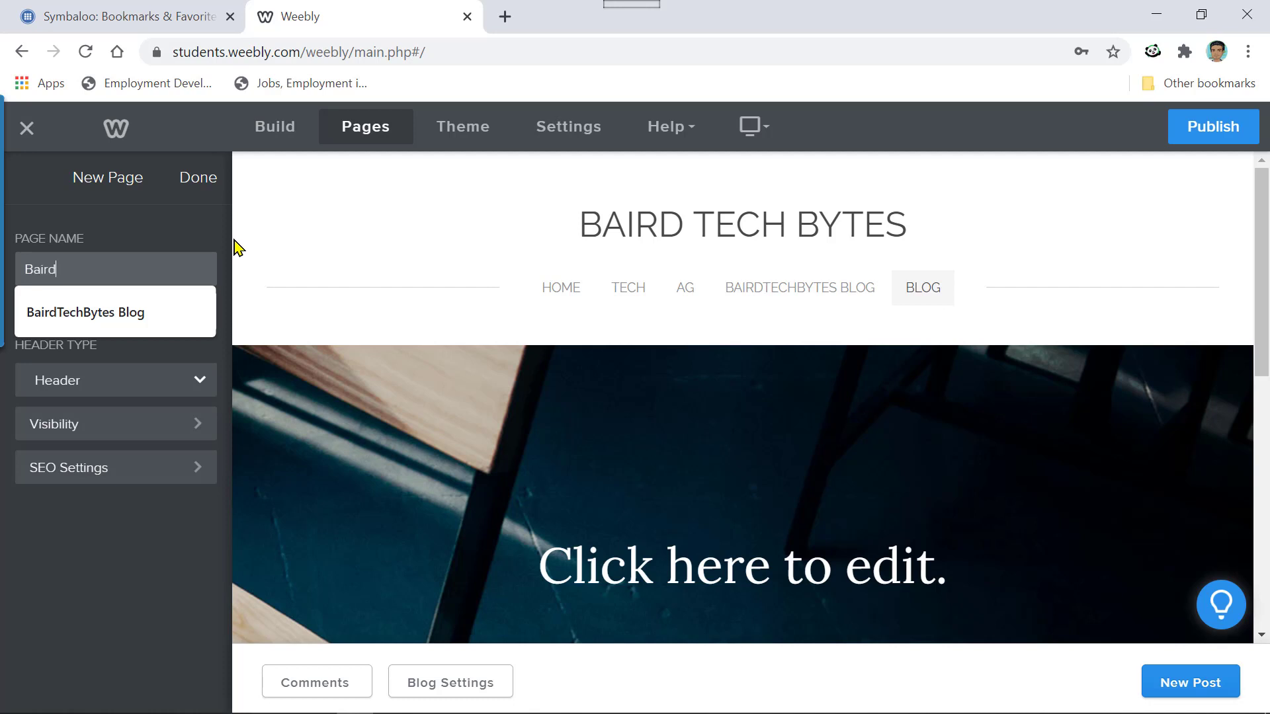
left_click(159, 314)
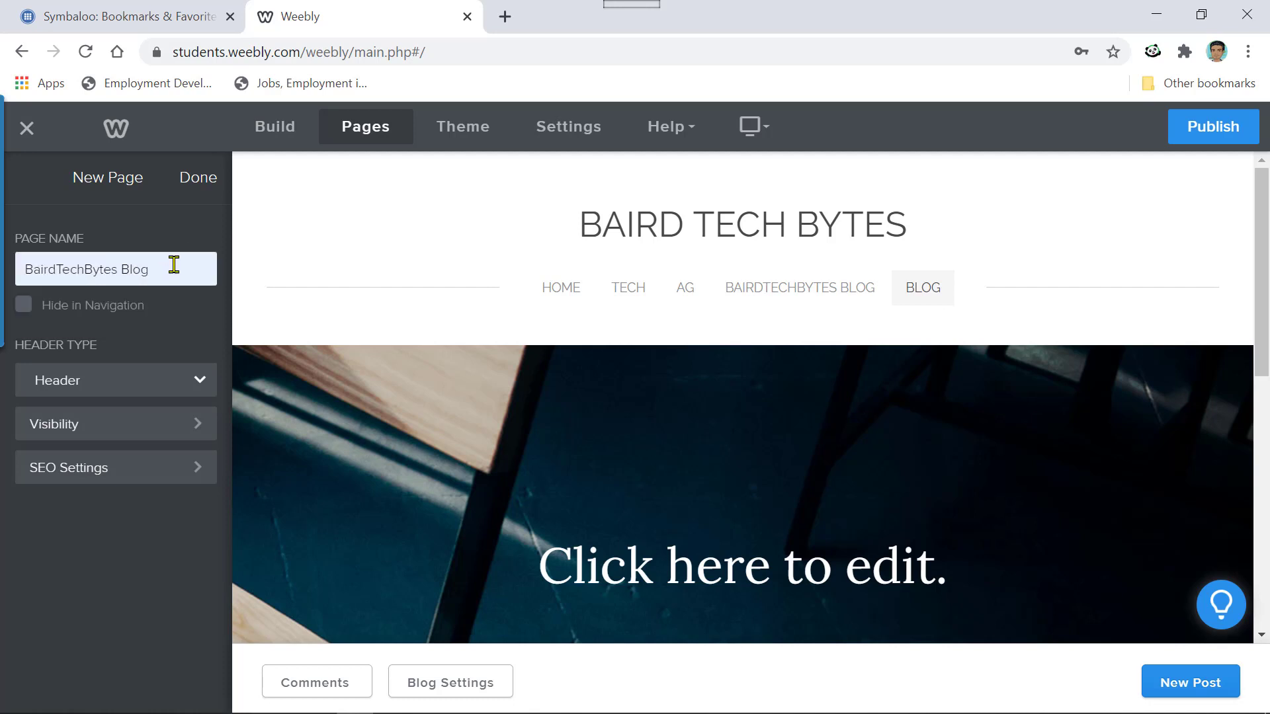
key("BackSpace")
key("BackSpace")
key("BackSpace")
key("BackSpace")
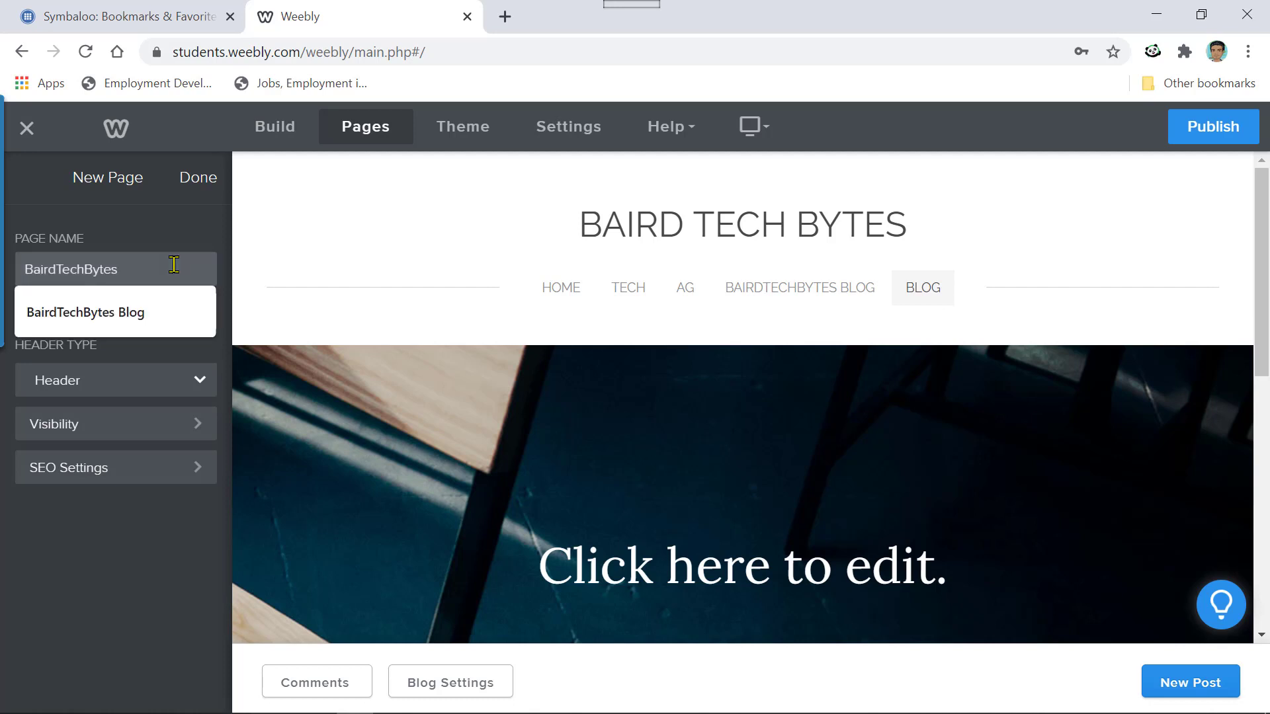
type("Podcast")
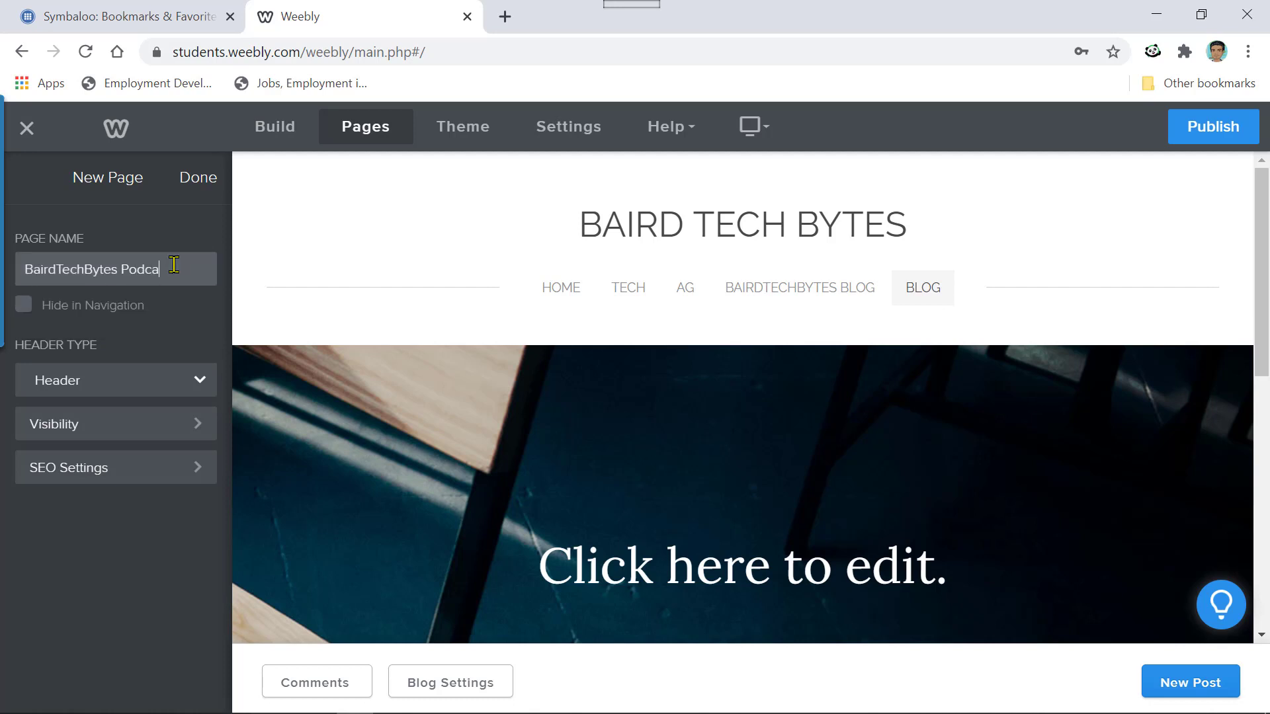
left_click(199, 185)
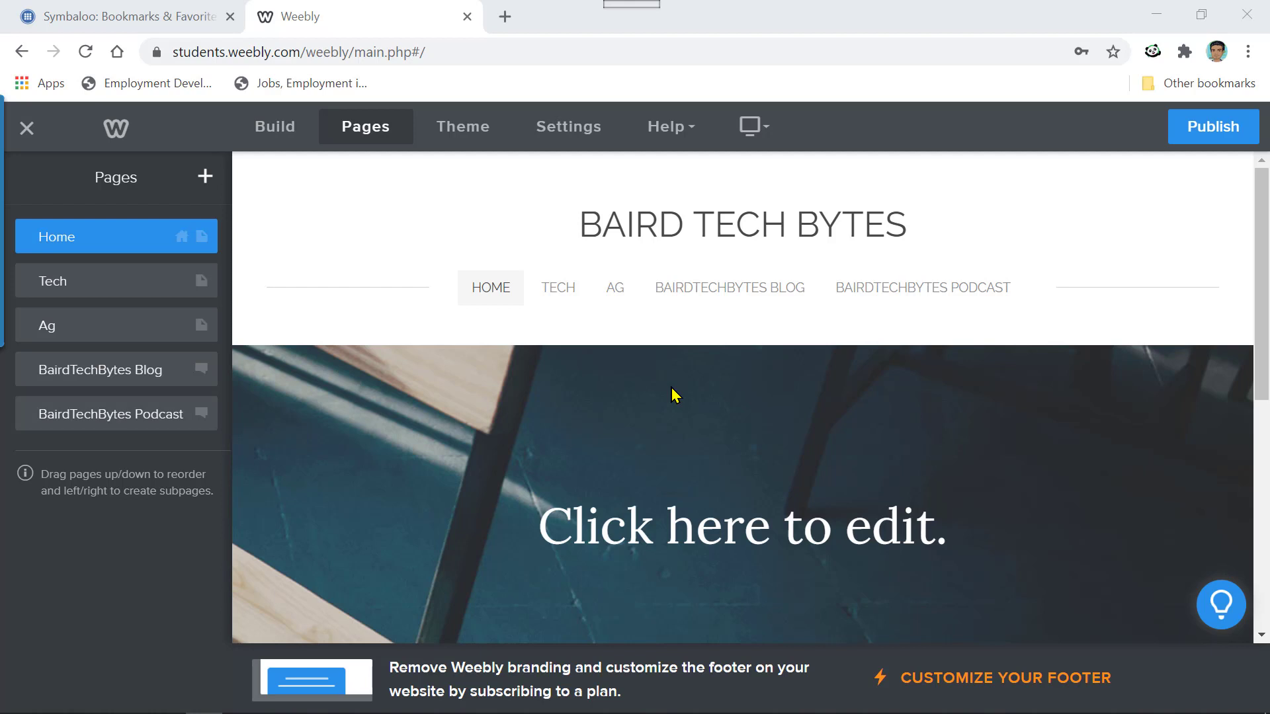
Examine the Home page's layout and the basic, structure and media elements available for building it.
scroll(671, 394, "down", 3)
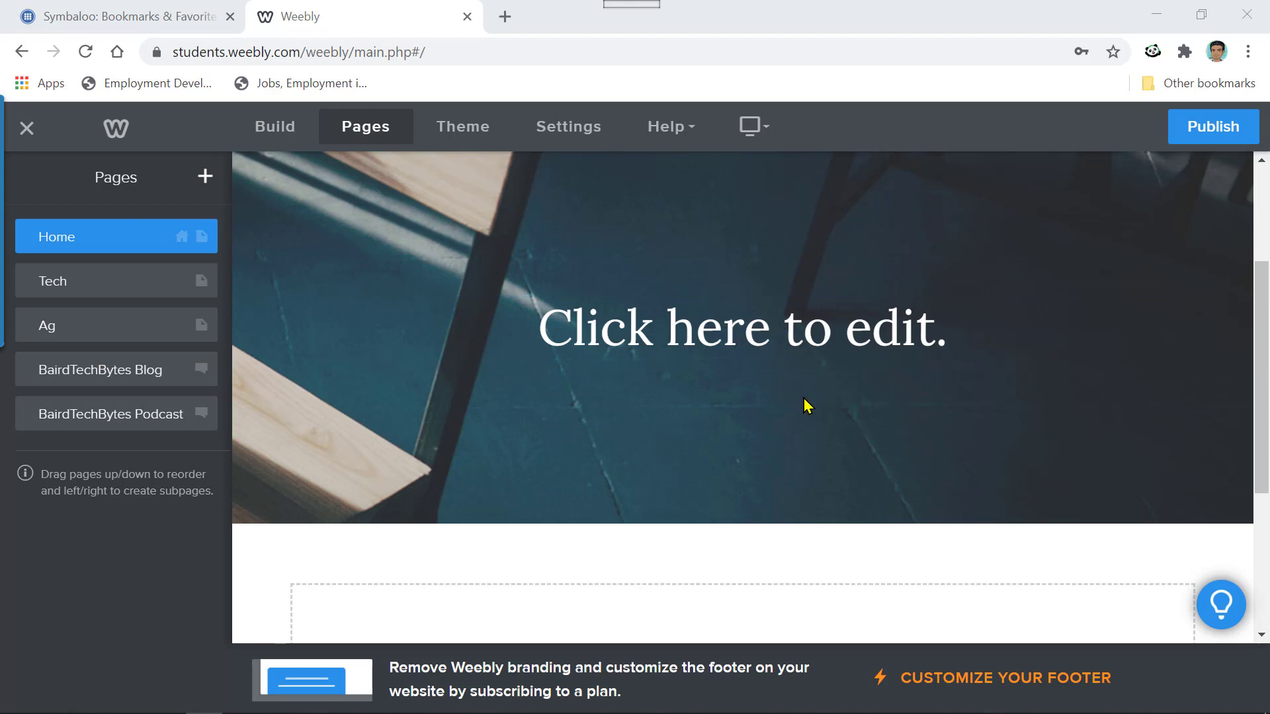
scroll(807, 405, "down", 2)
scroll(806, 405, "down", 2)
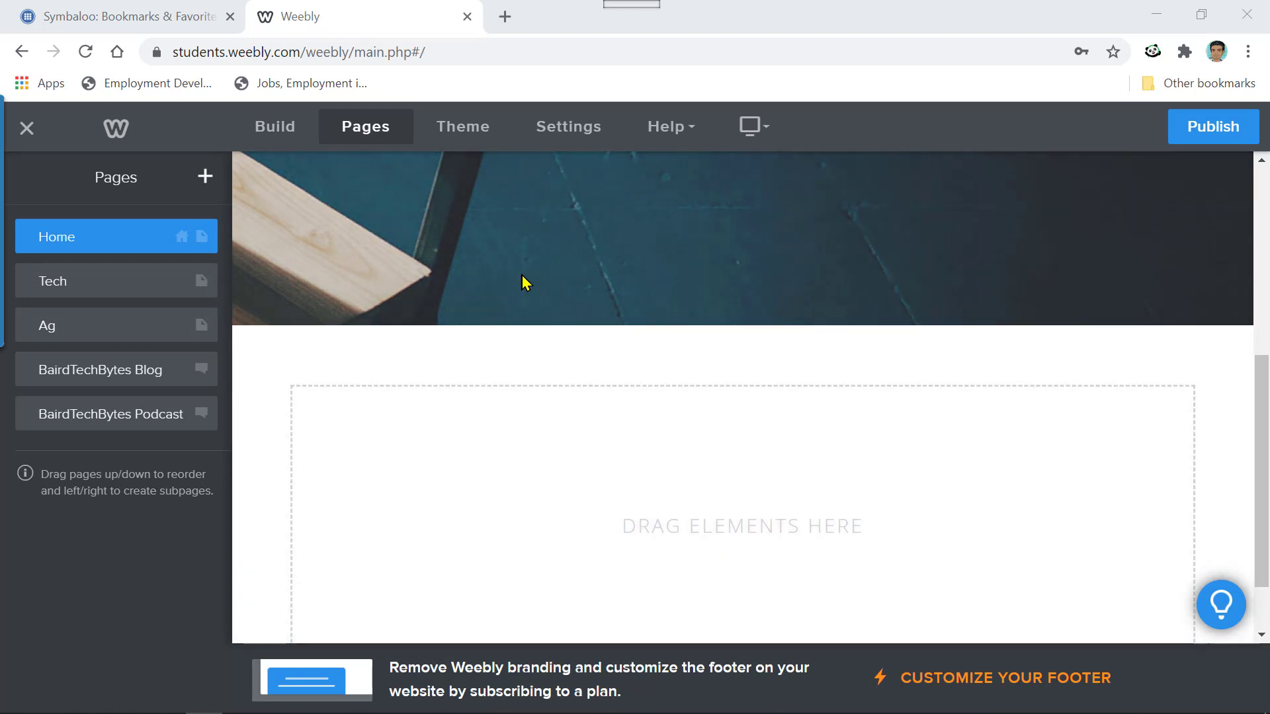
scroll(523, 277, "up", 6)
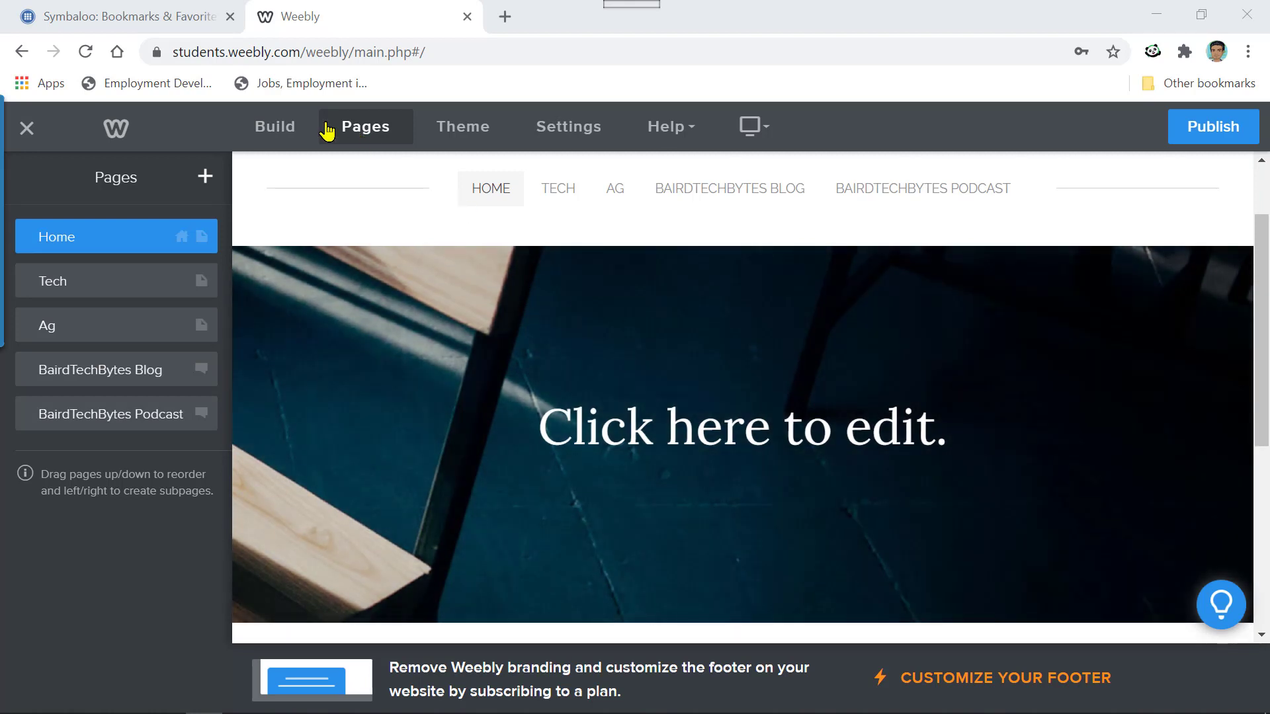
left_click(275, 132)
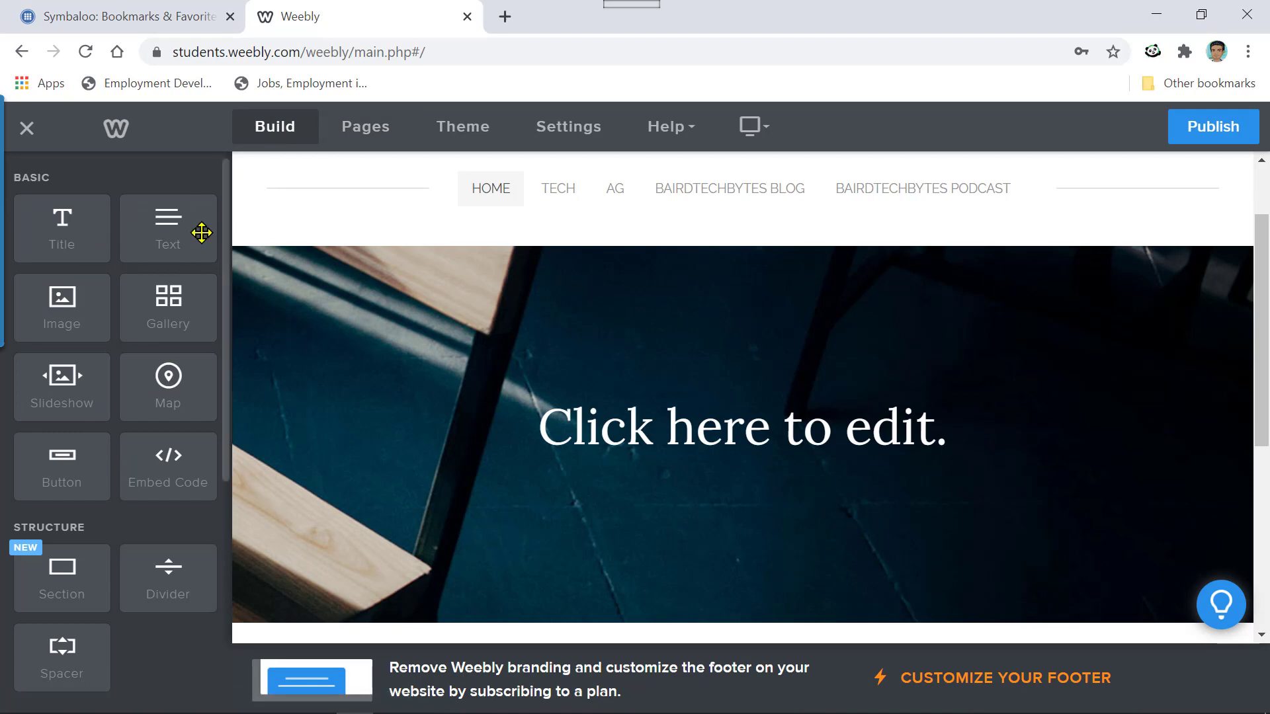
scroll(487, 394, "down", 5)
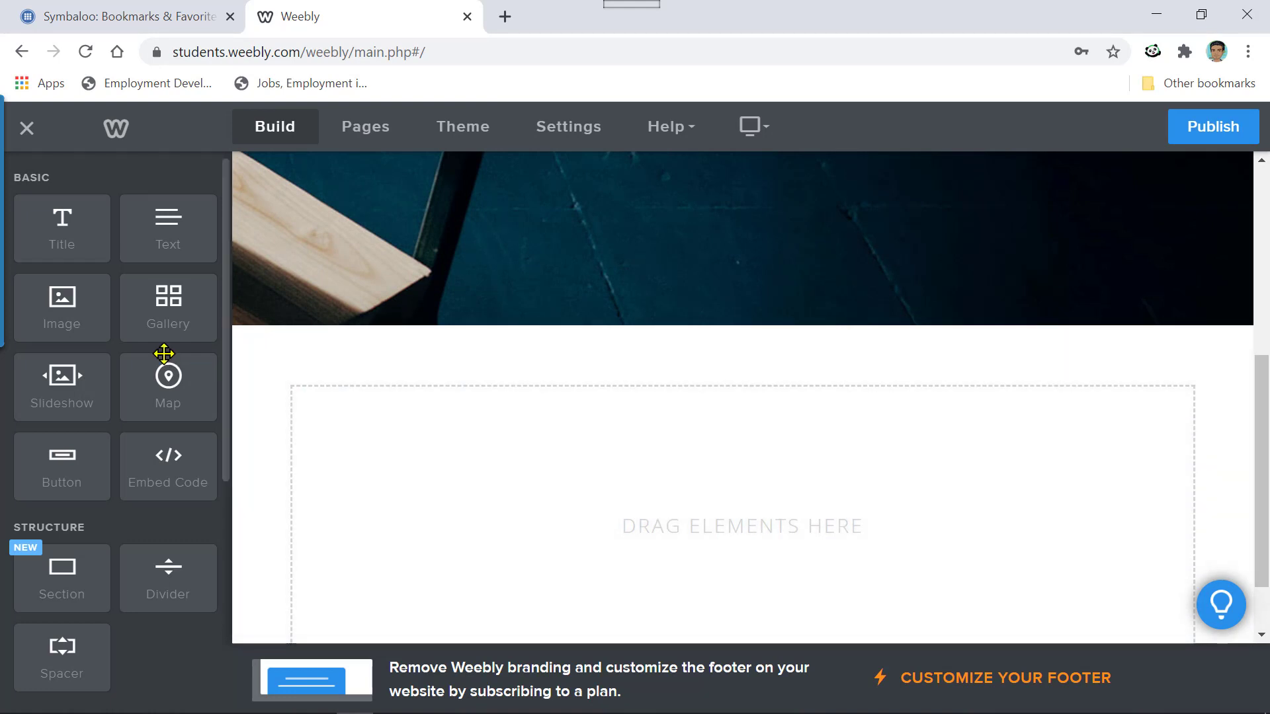
scroll(117, 511, "down", 2)
scroll(116, 511, "down", 1)
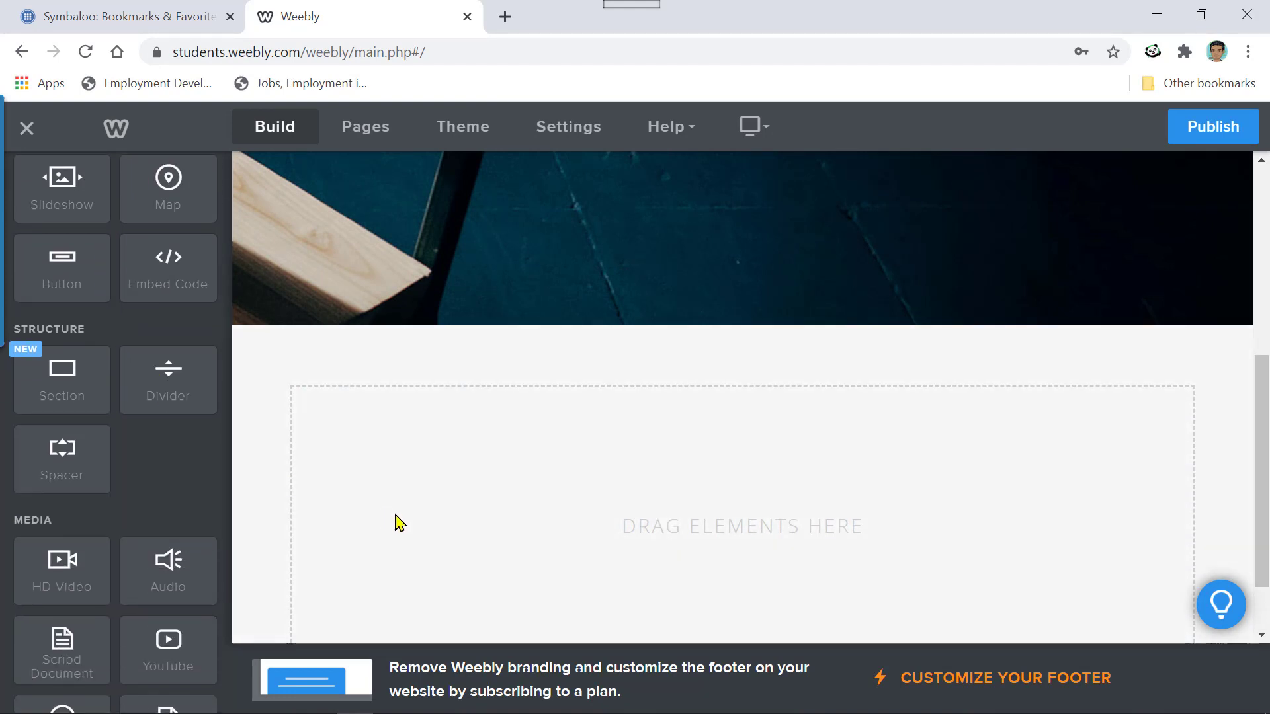
scroll(185, 509, "down", 4)
scroll(184, 504, "up", 7)
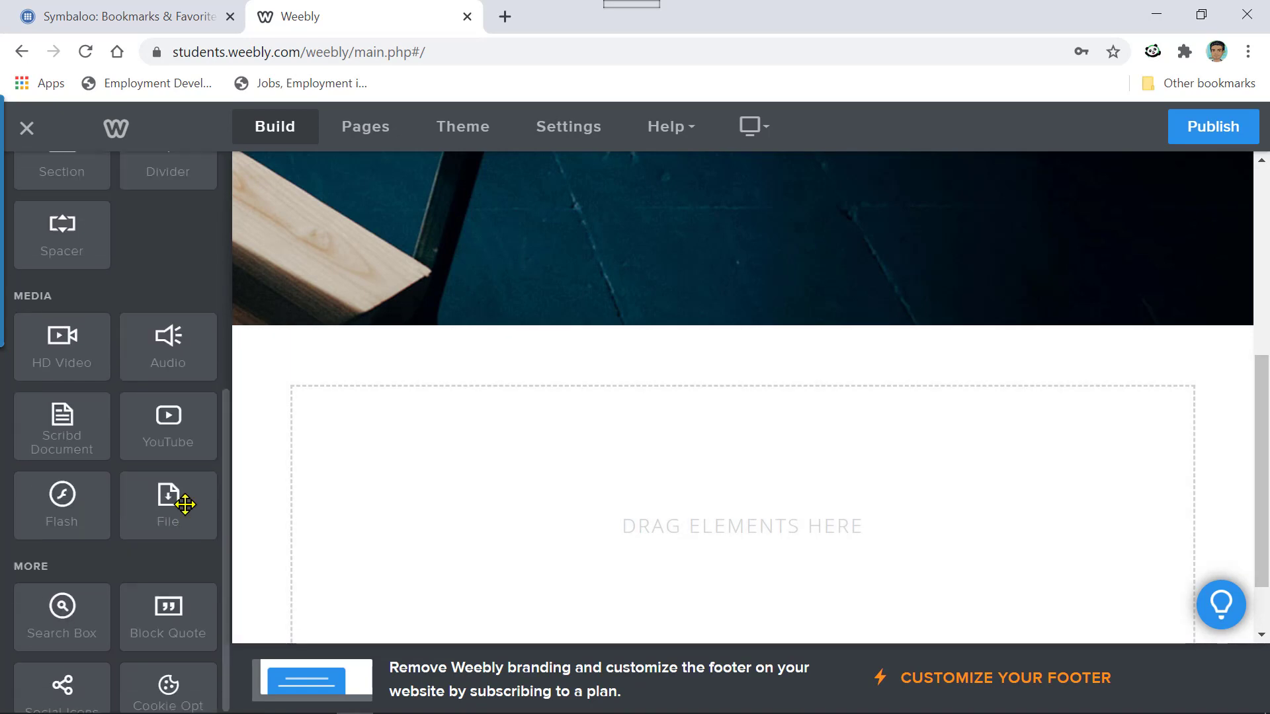
scroll(530, 434, "up", 4)
scroll(527, 434, "down", 4)
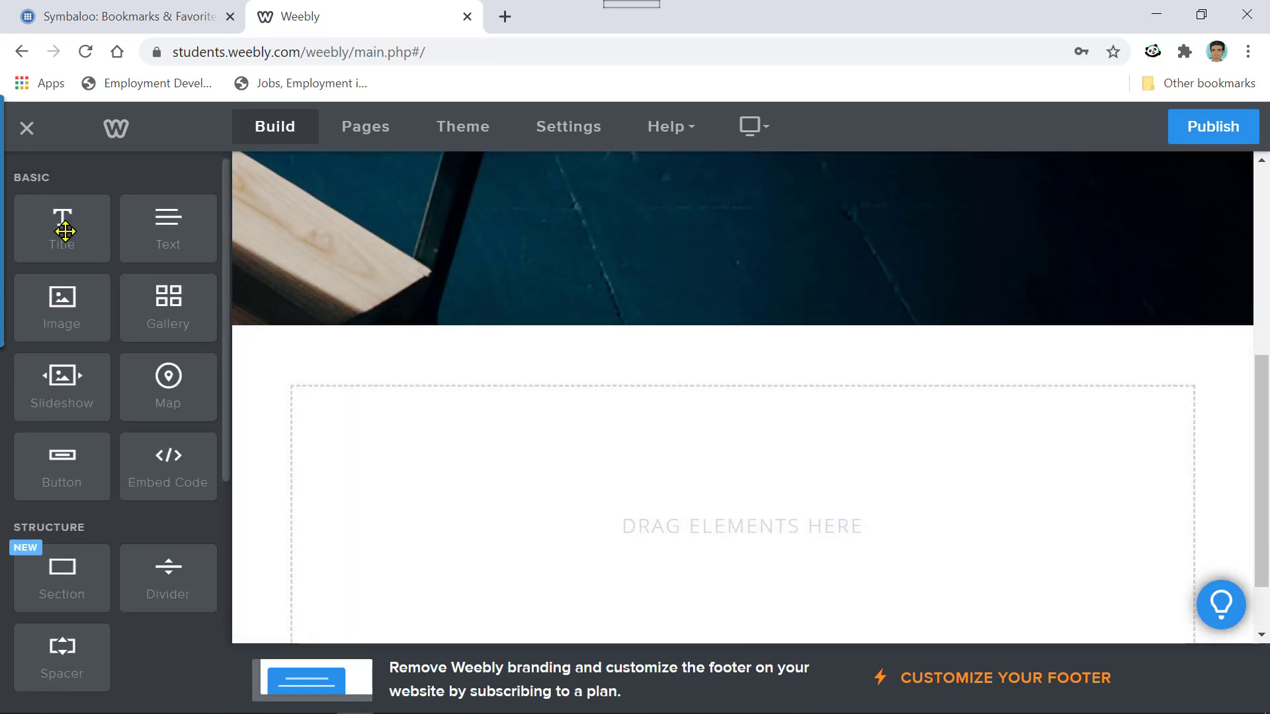
Fill the Home page's empty content area with a title element, a text block beneath it and an image placeholder below.
left_click_drag(64, 231, 663, 428)
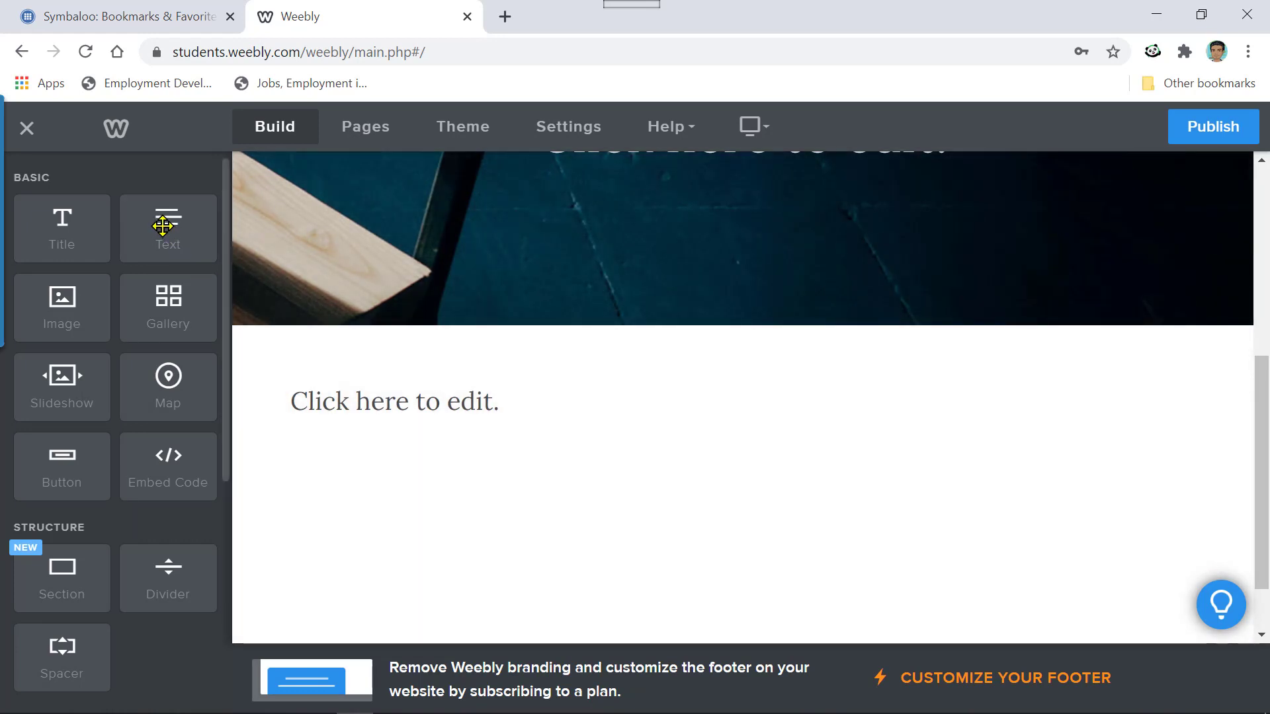
left_click_drag(163, 225, 709, 479)
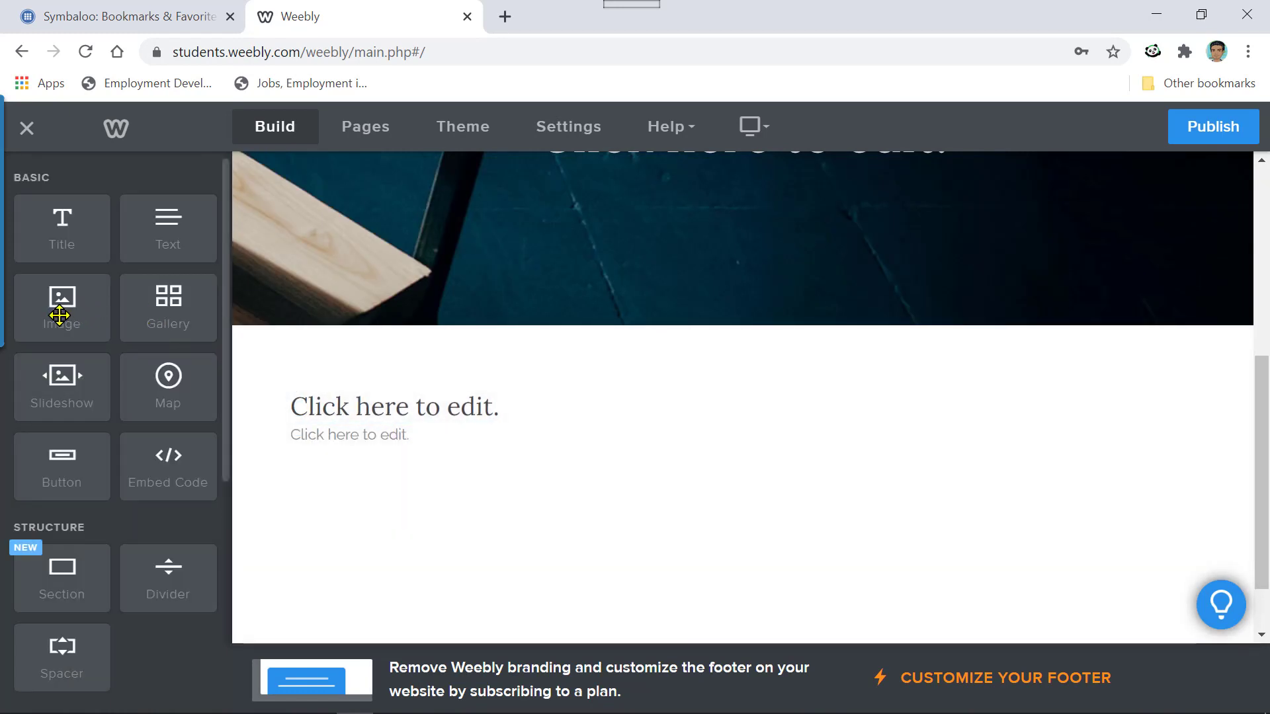
left_click_drag(58, 315, 664, 497)
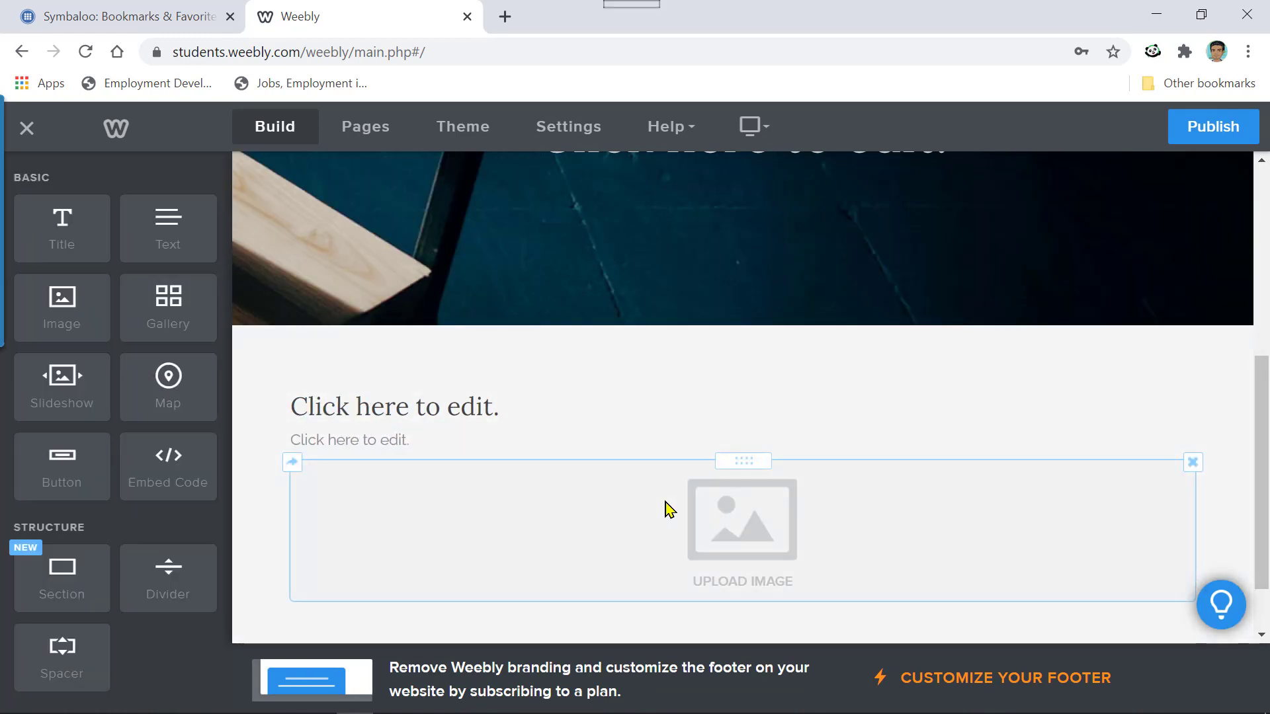
Add four more image placeholders, arranging three side by side in the upper row and two in the row below.
scroll(665, 523, "down", 1)
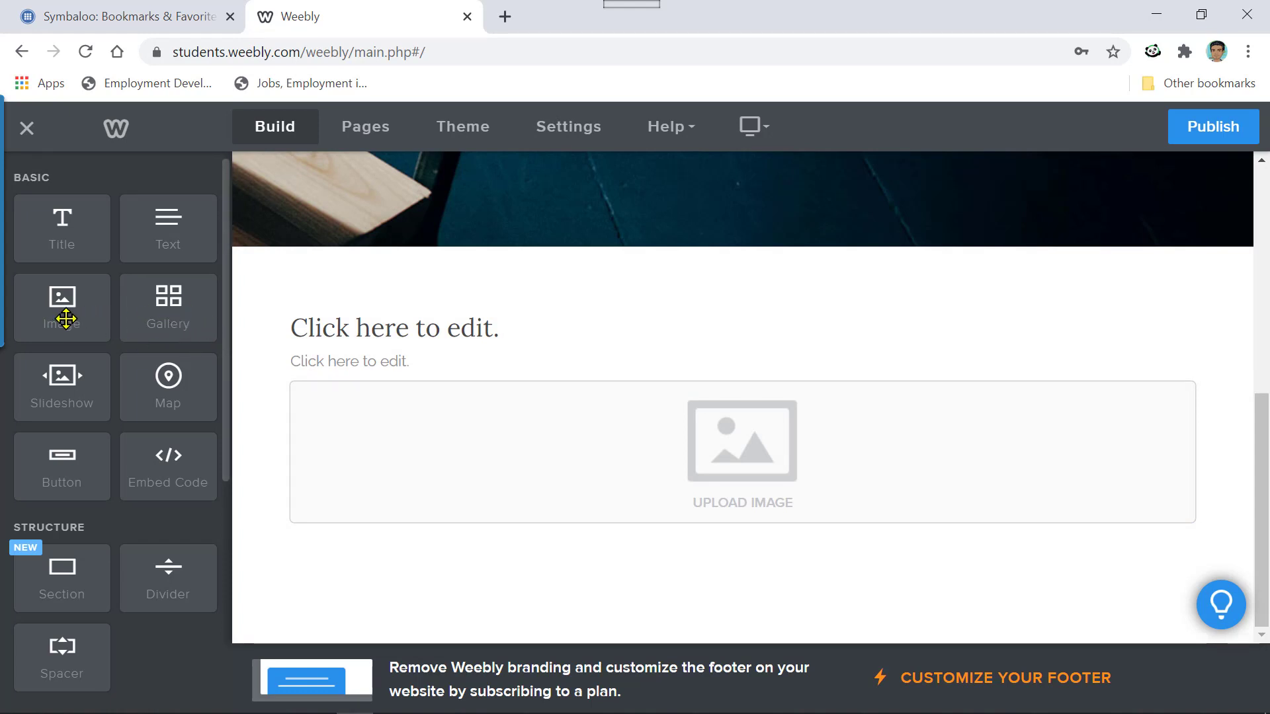
left_click_drag(65, 319, 944, 557)
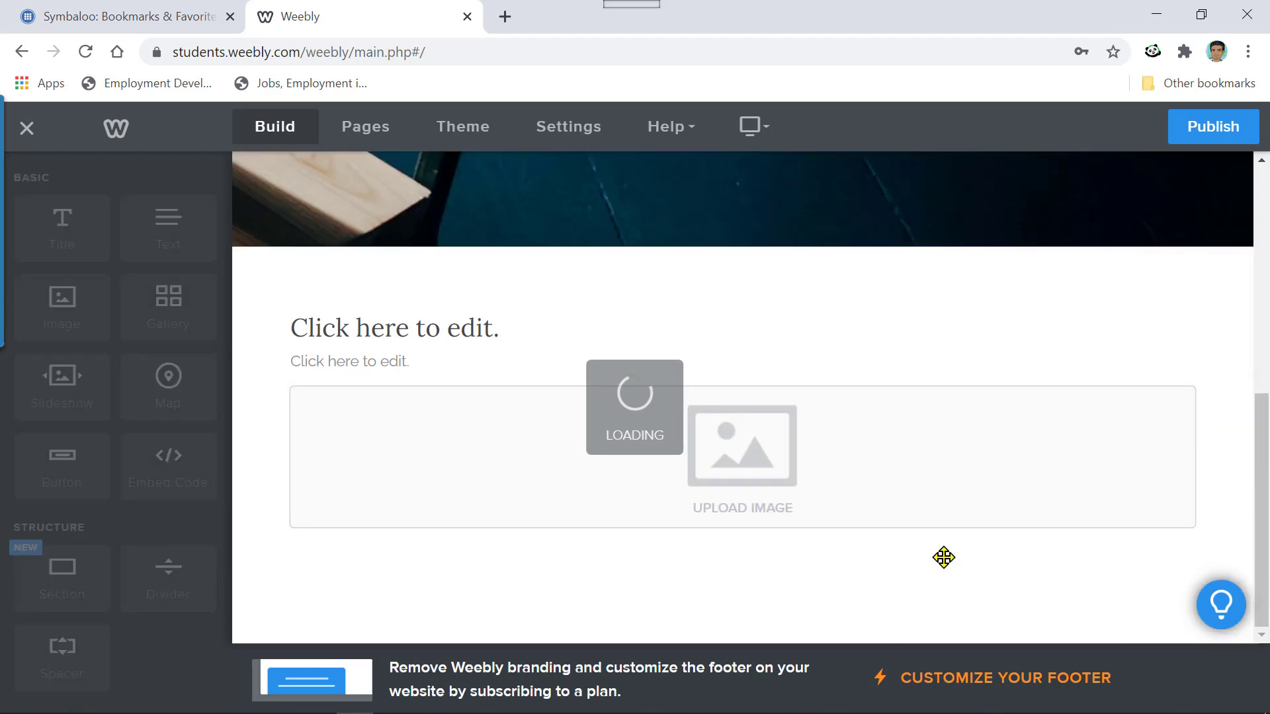
scroll(860, 538, "down", 1)
scroll(851, 536, "up", 3)
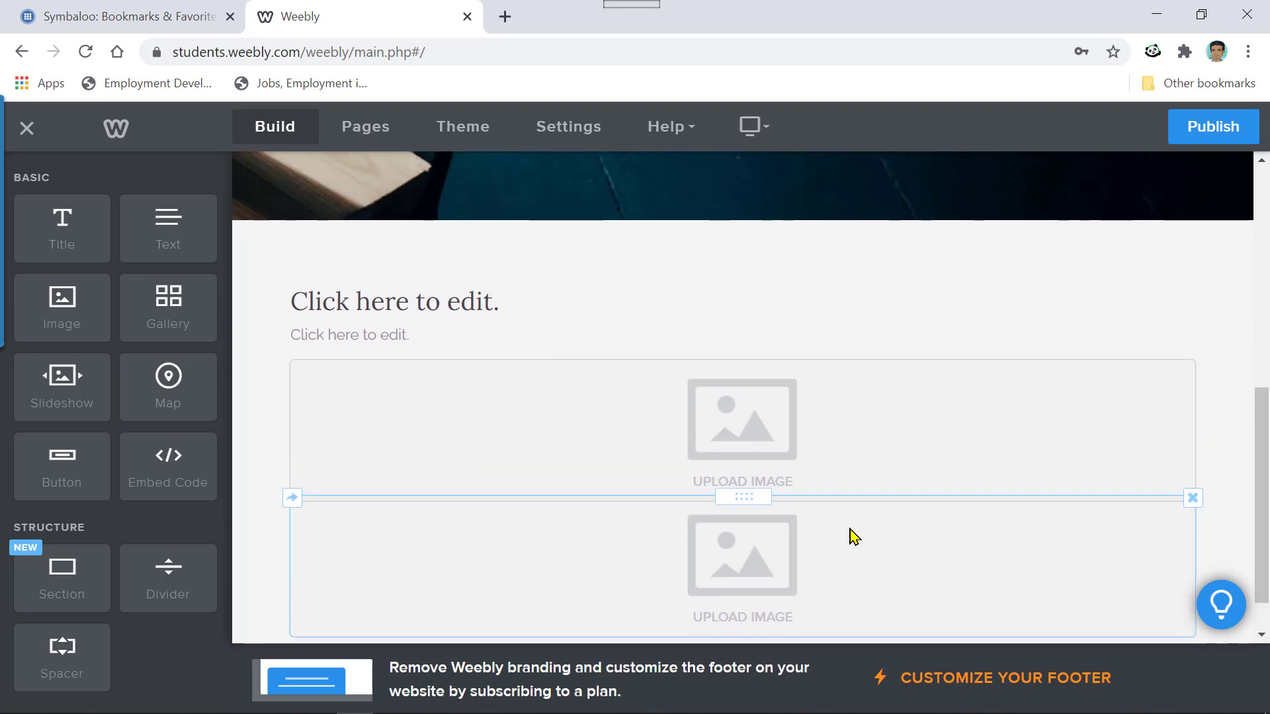
scroll(850, 535, "down", 3)
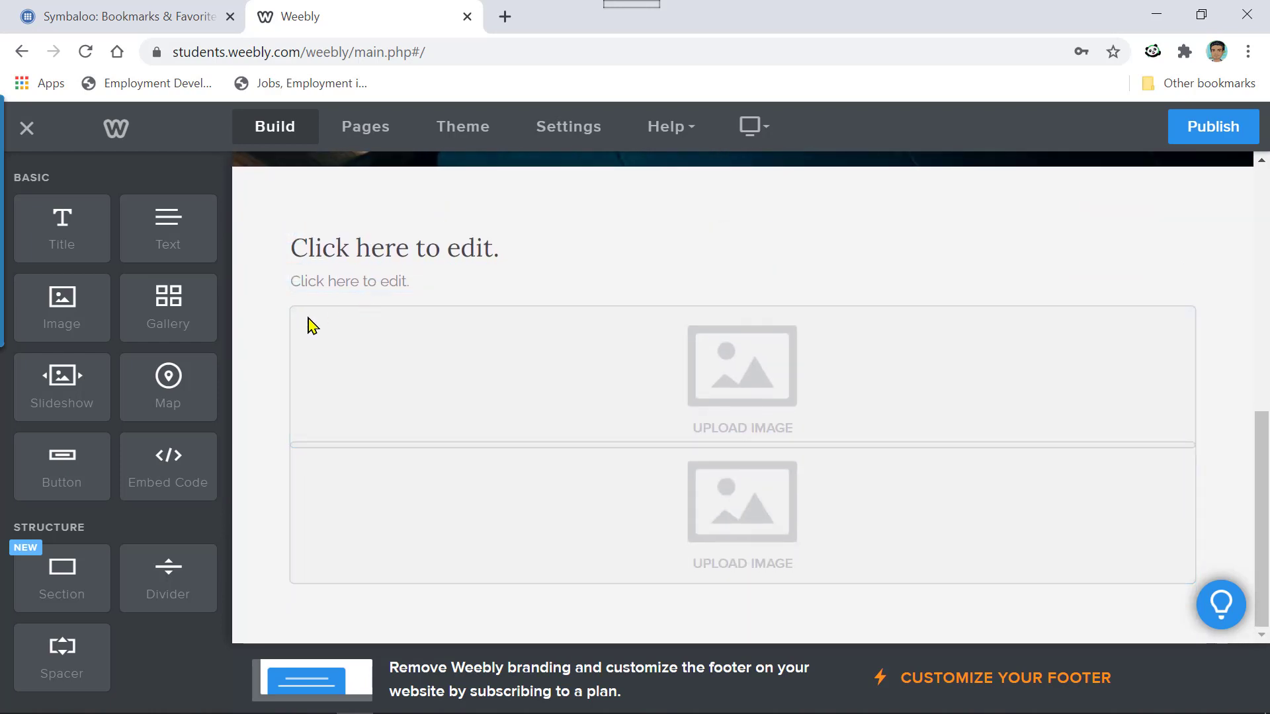
left_click_drag(57, 314, 306, 418)
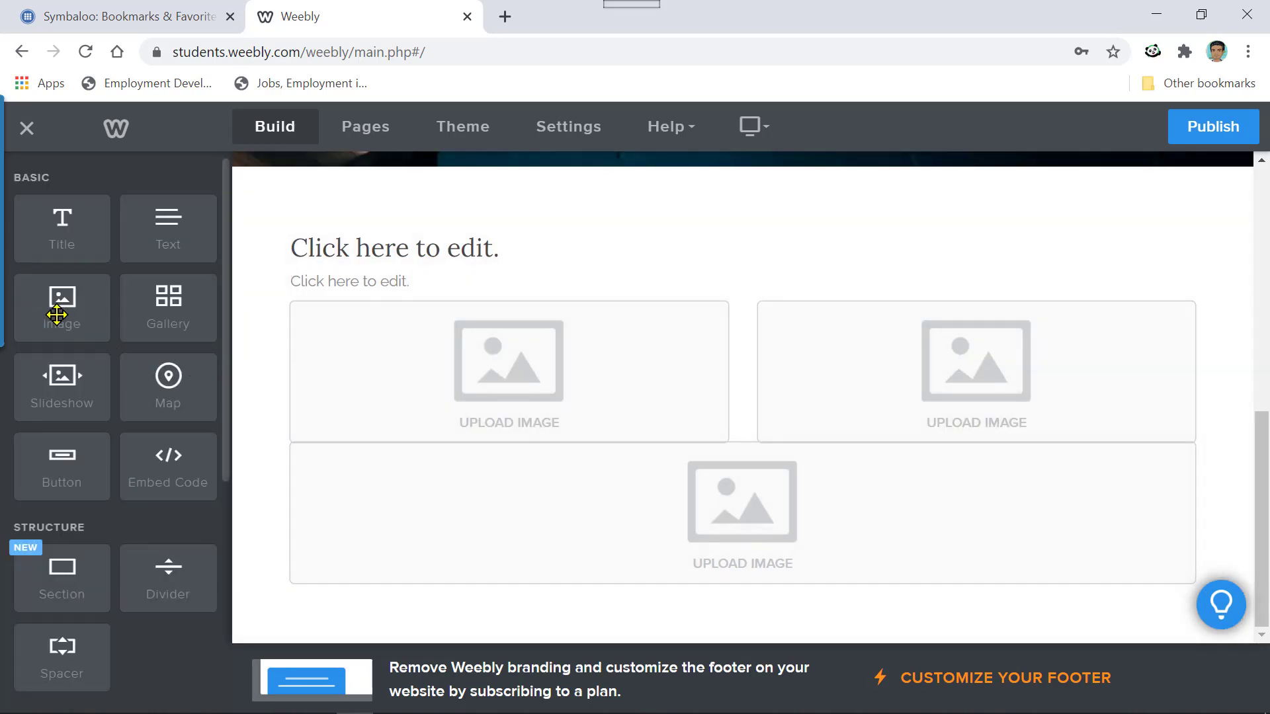
left_click_drag(57, 309, 1163, 524)
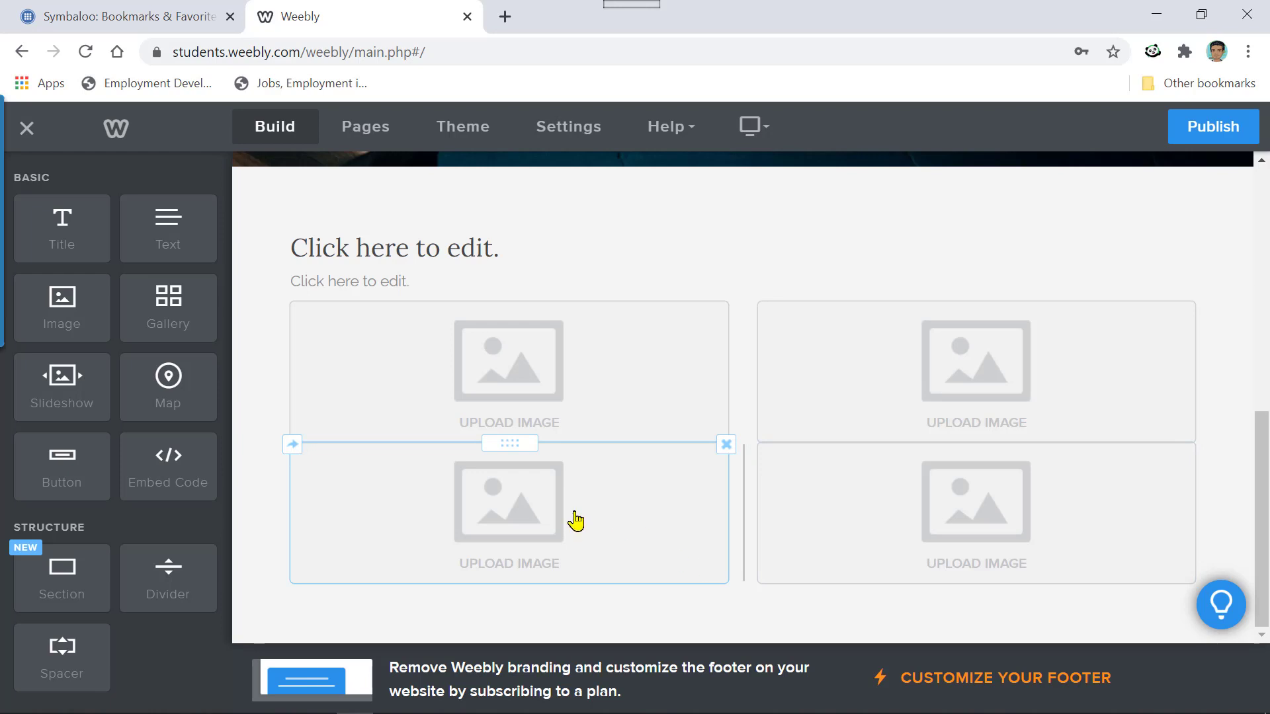
left_click_drag(63, 312, 748, 382)
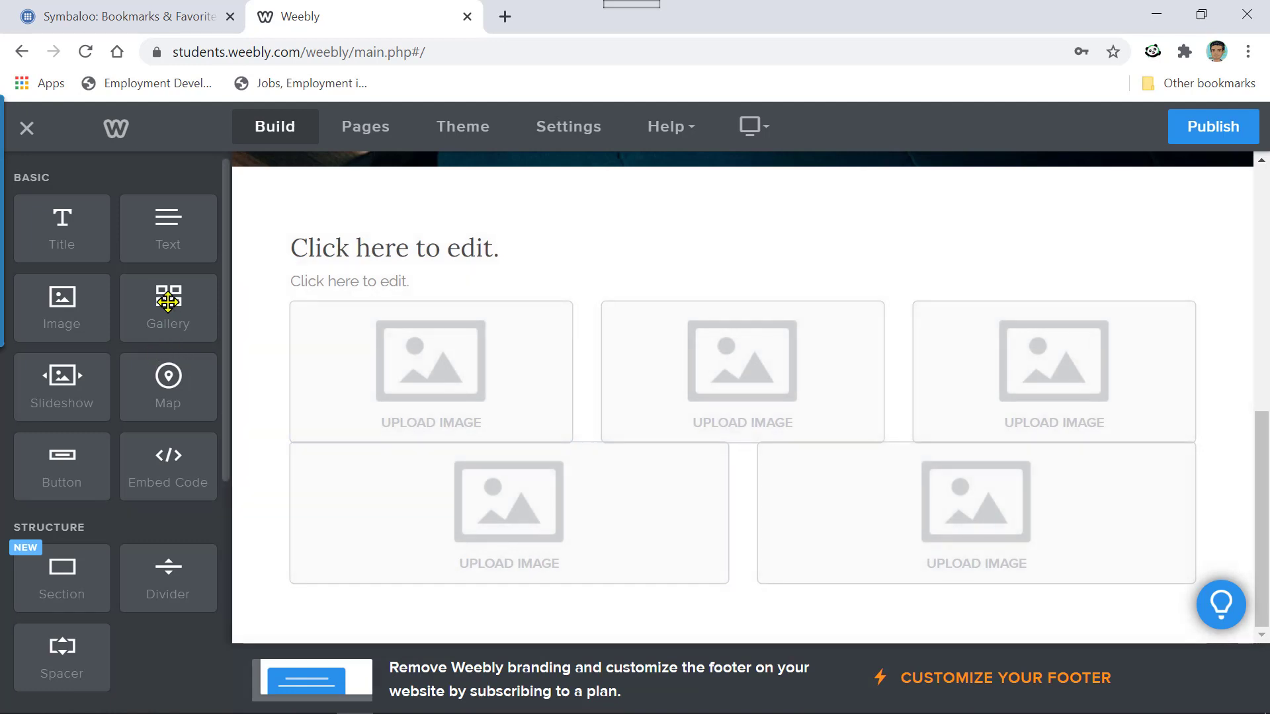
Place a text block directly under each of the five image placeholders, starting with the lower row.
left_click_drag(168, 244, 512, 587)
left_click_drag(512, 587, 511, 588)
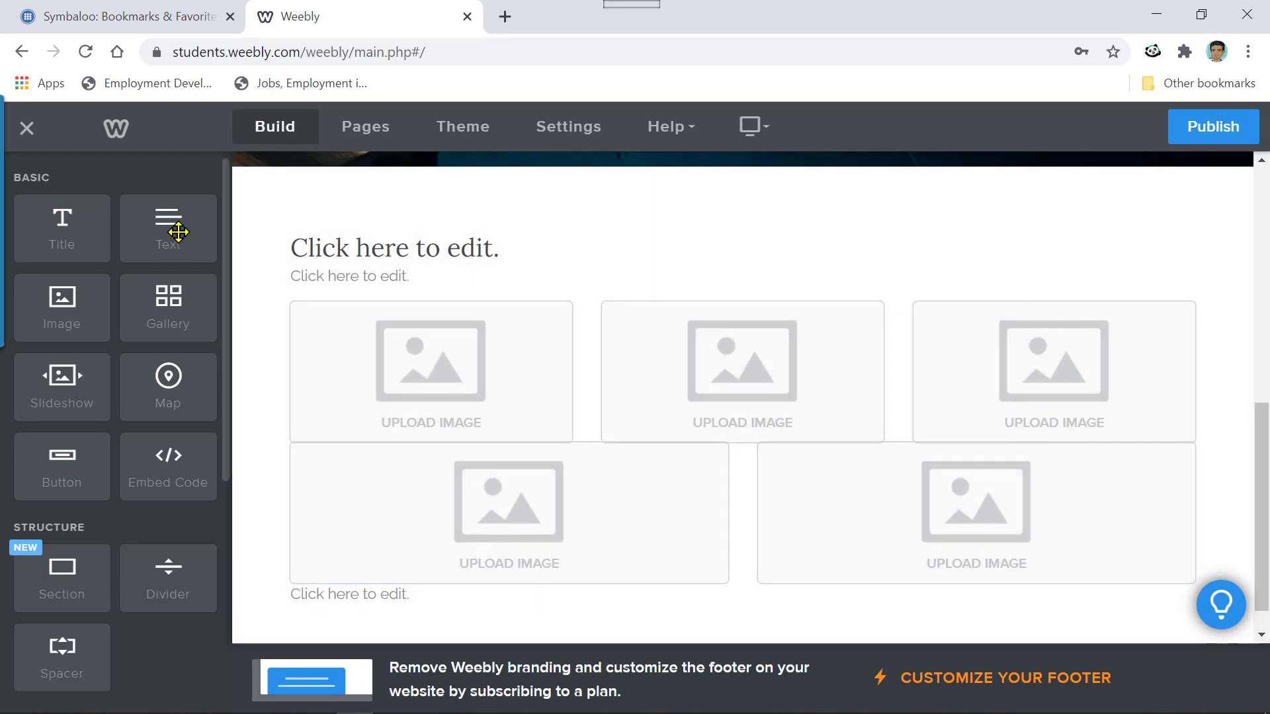
left_click_drag(170, 227, 907, 587)
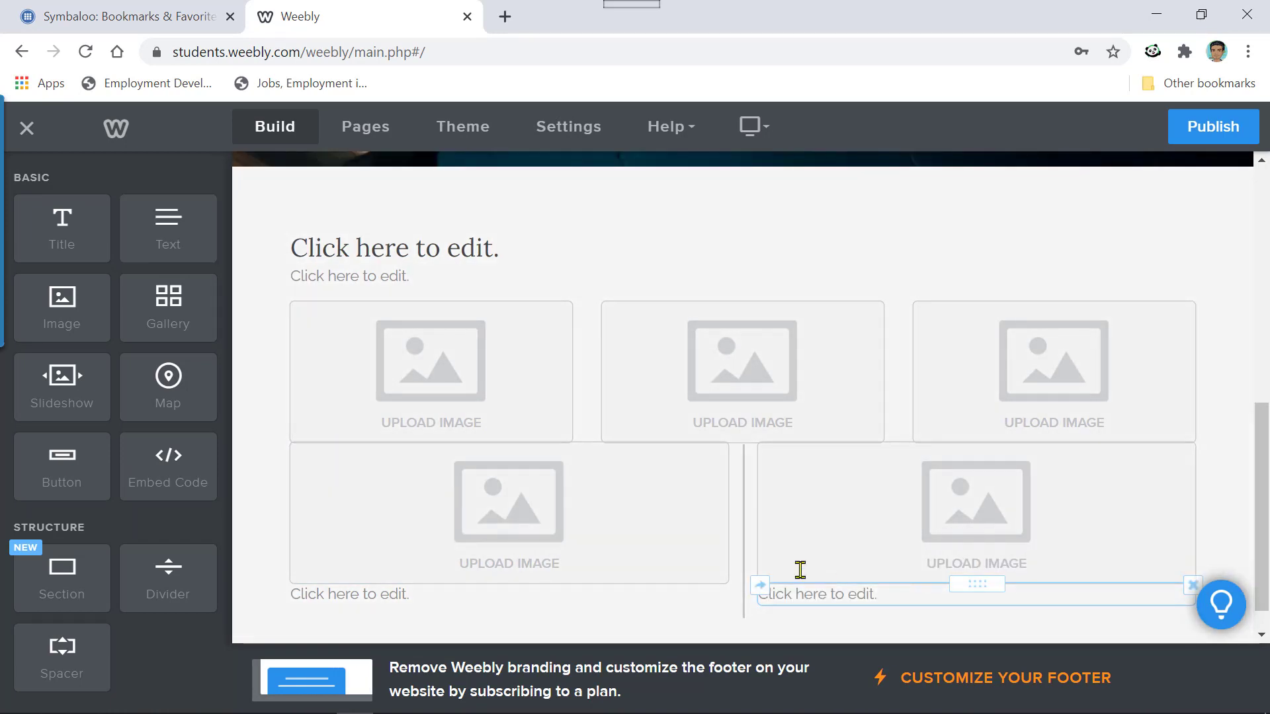
left_click_drag(172, 223, 417, 444)
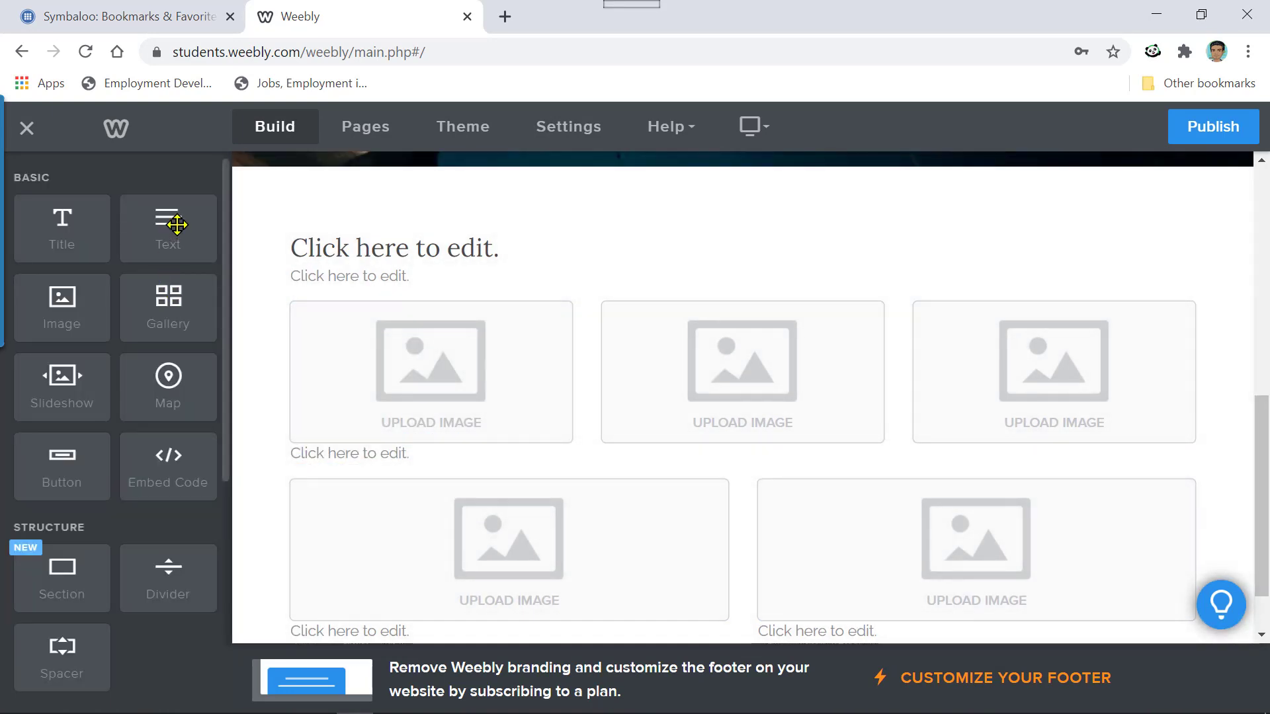
left_click_drag(176, 221, 717, 454)
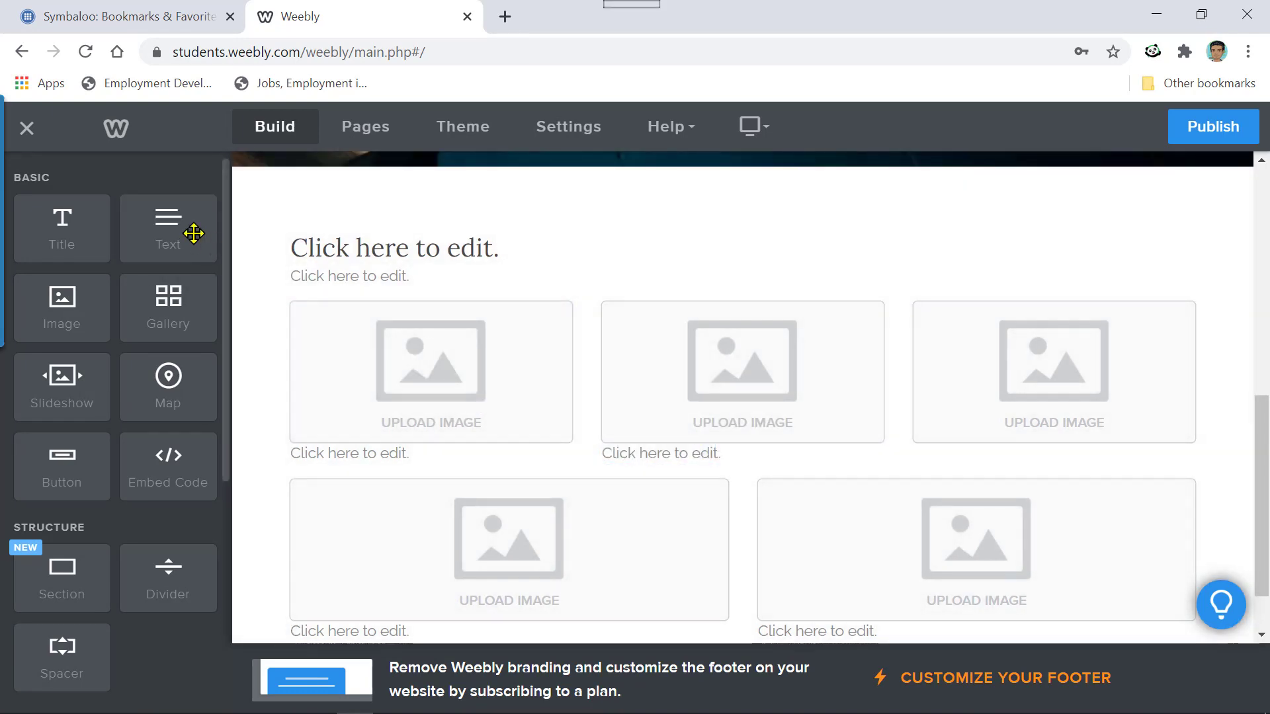
left_click_drag(192, 226, 1073, 448)
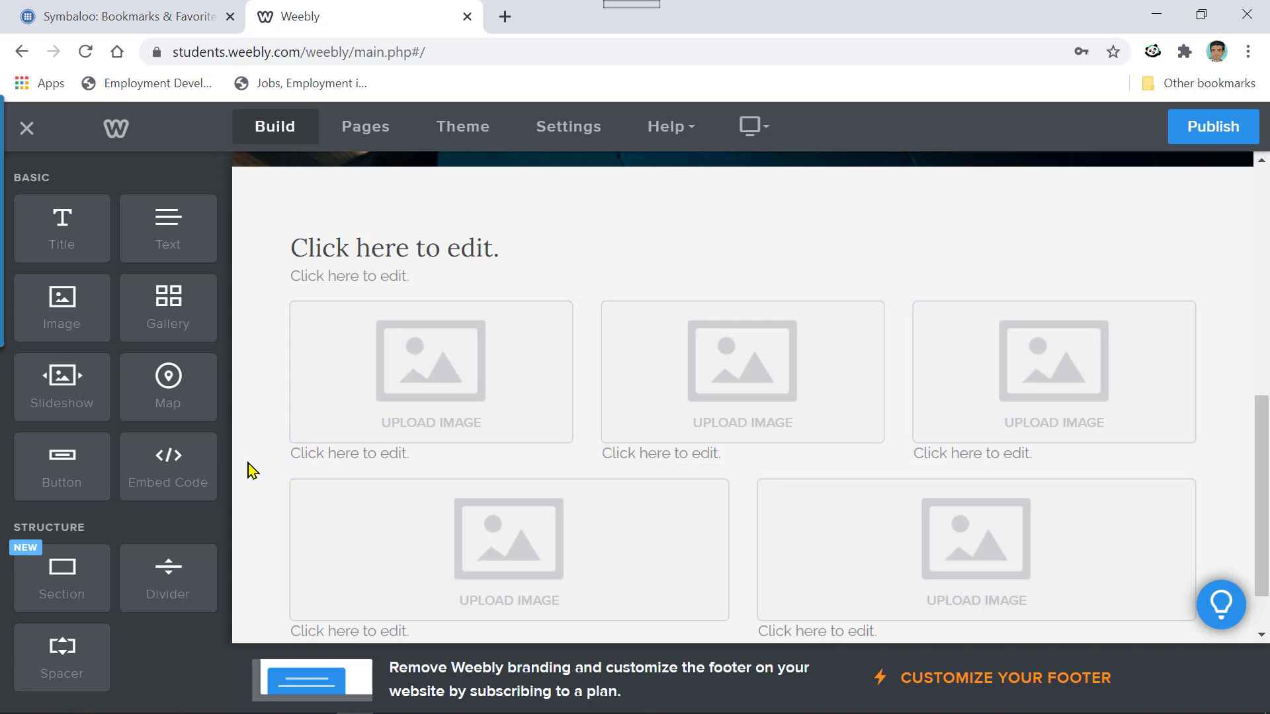
Add an image gallery element below the lower row of captioned images and review the page layout.
scroll(286, 454, "down", 1)
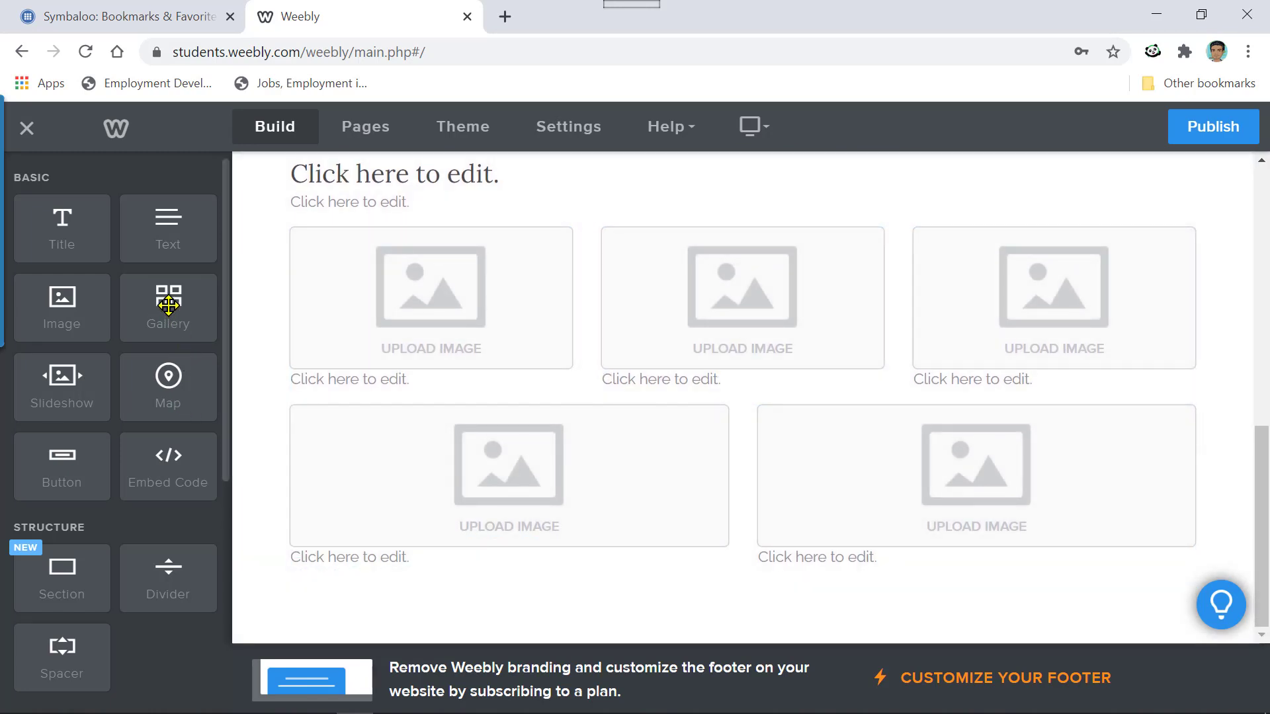
left_click_drag(171, 311, 771, 599)
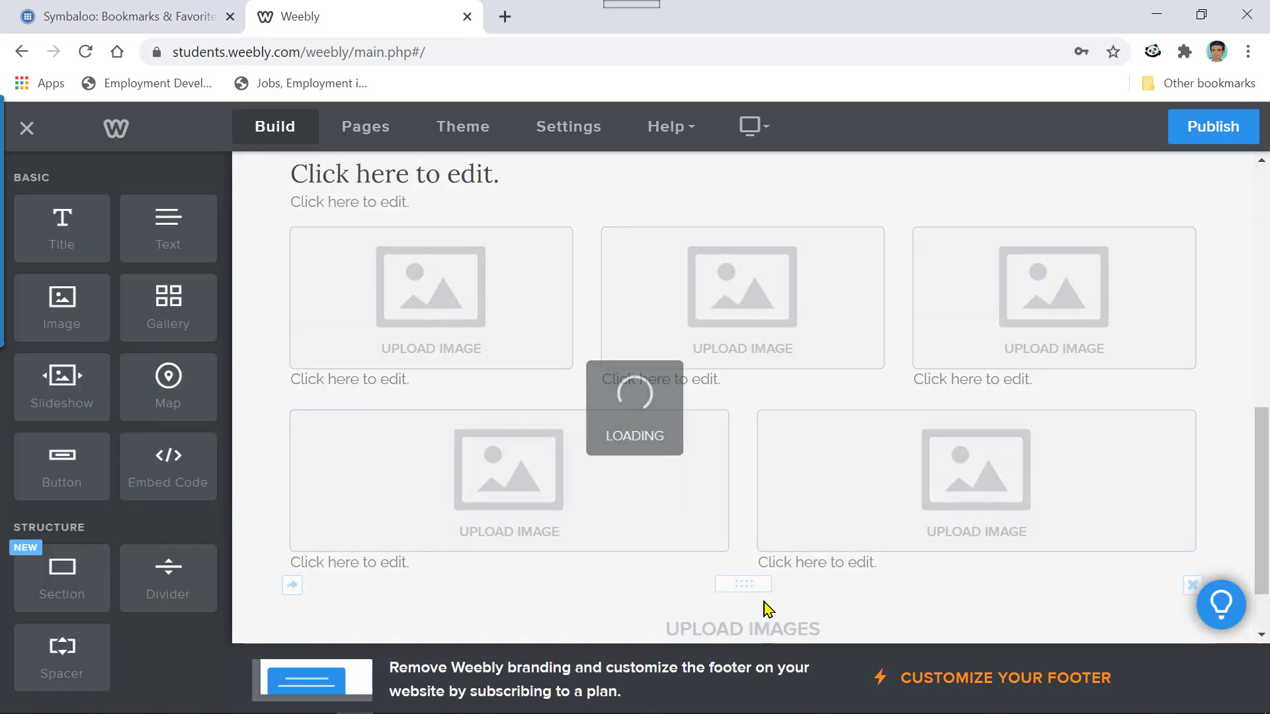
scroll(760, 604, "down", 3)
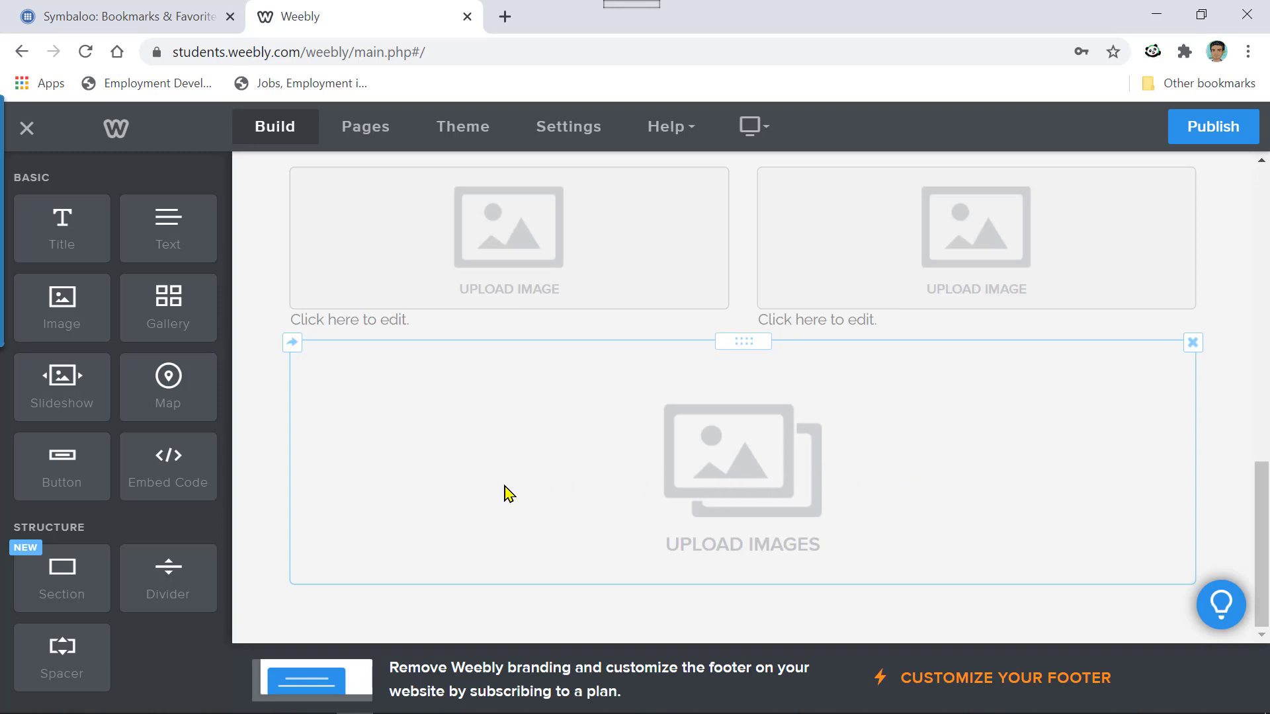
scroll(508, 493, "up", 5)
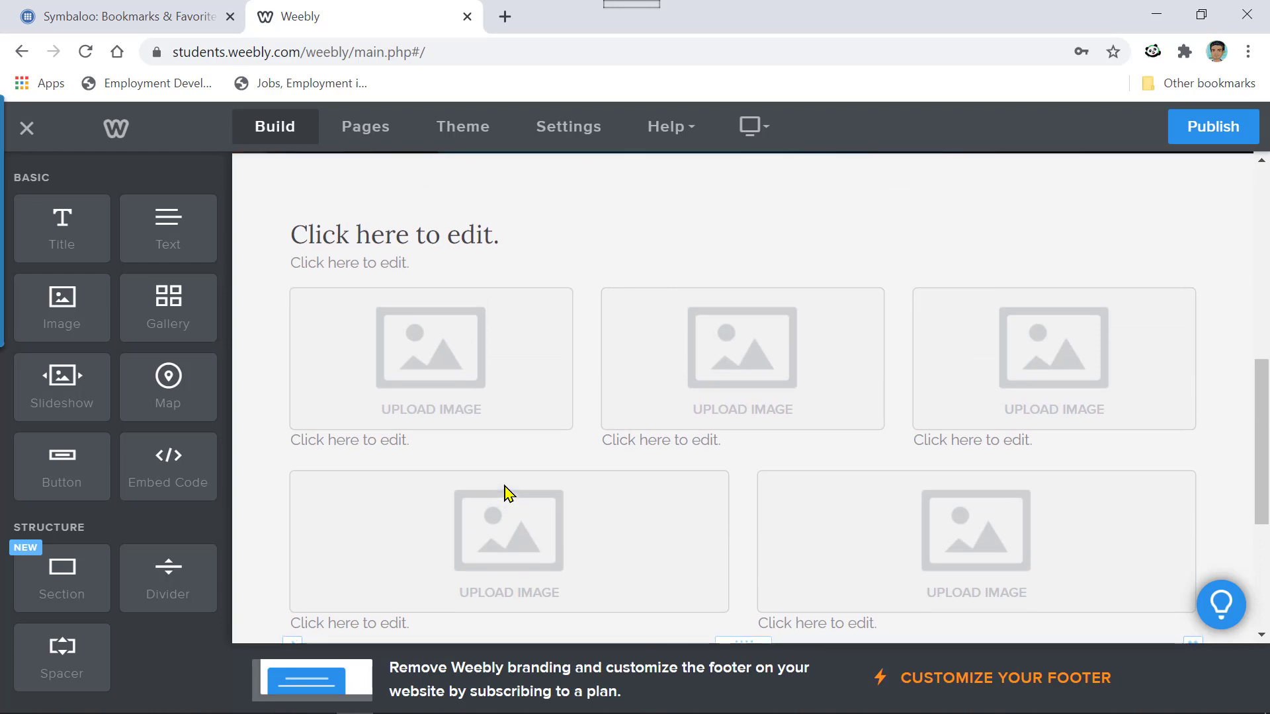
scroll(508, 493, "up", 2)
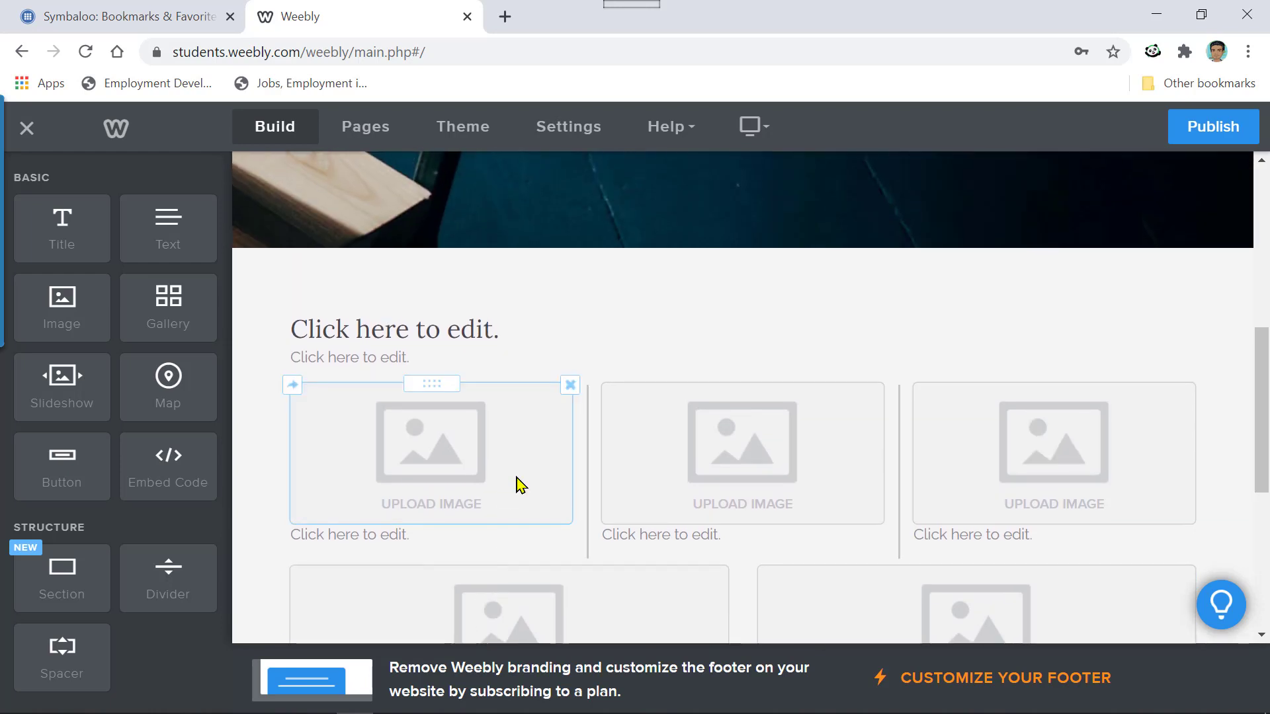
Review the Home page layout from the header banner down through the captioned image rows to the gallery element.
scroll(519, 482, "up", 2)
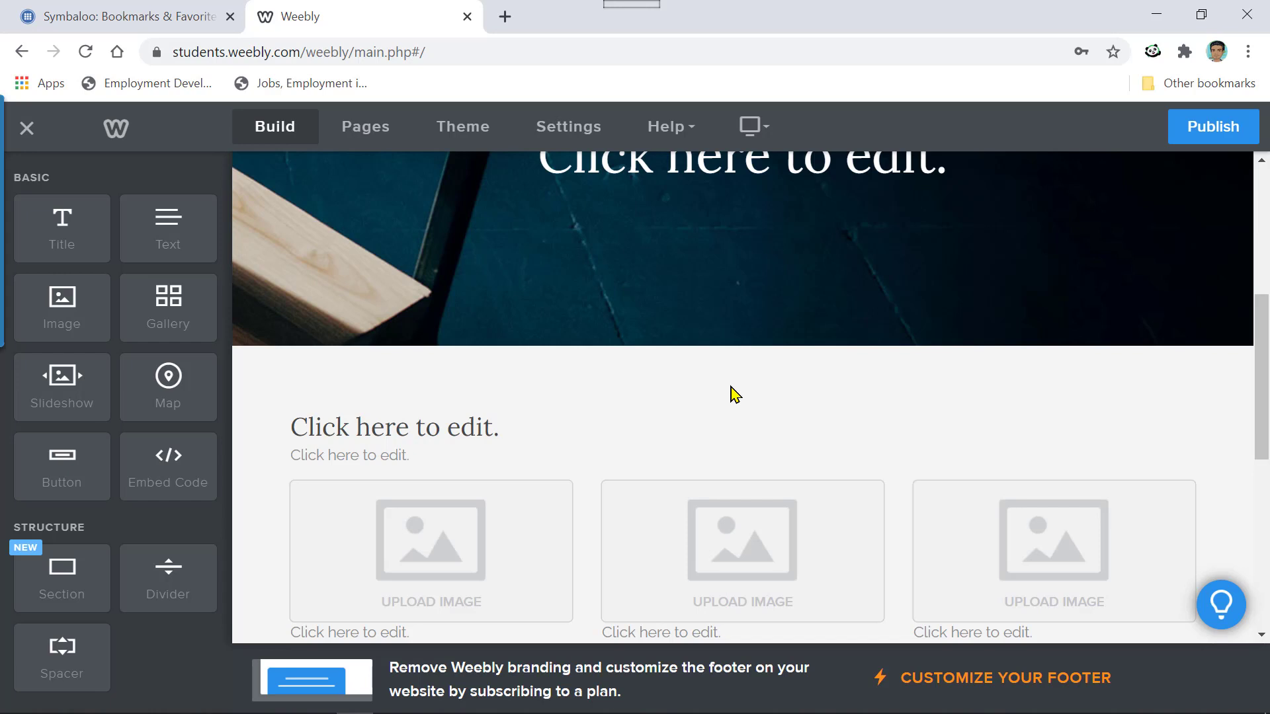
scroll(768, 394, "up", 3)
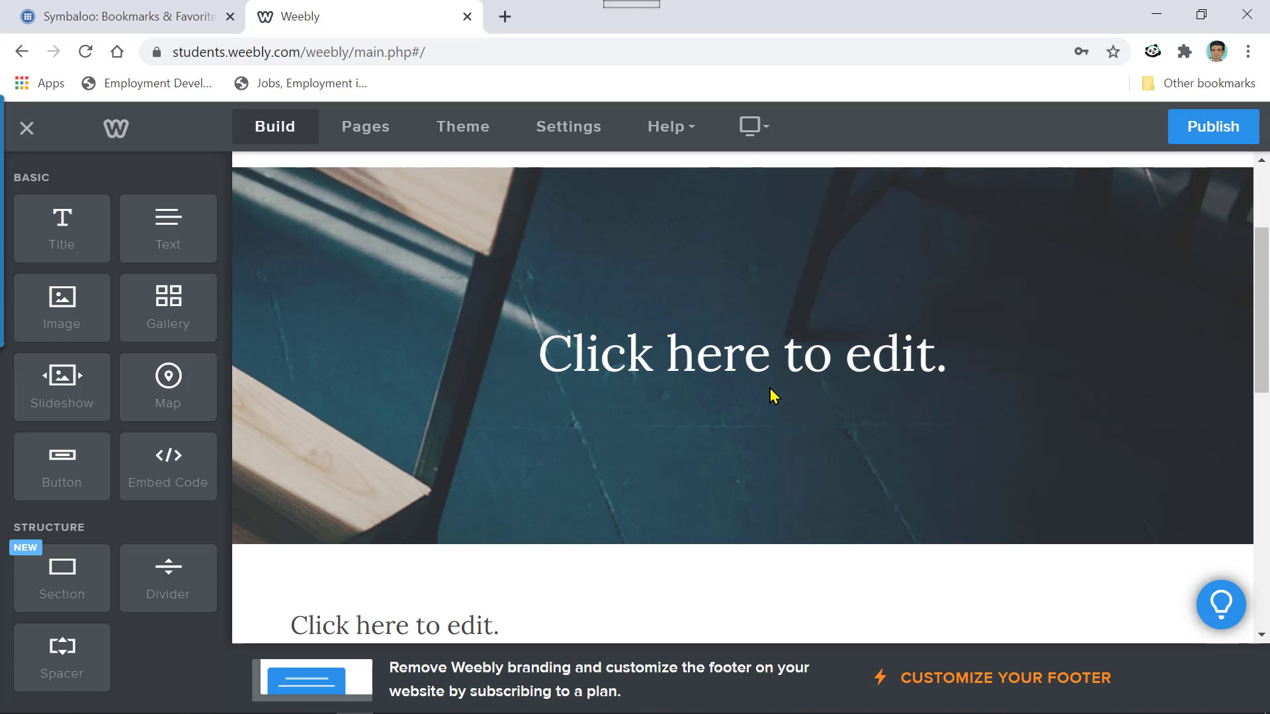
scroll(767, 390, "down", 5)
scroll(738, 394, "down", 4)
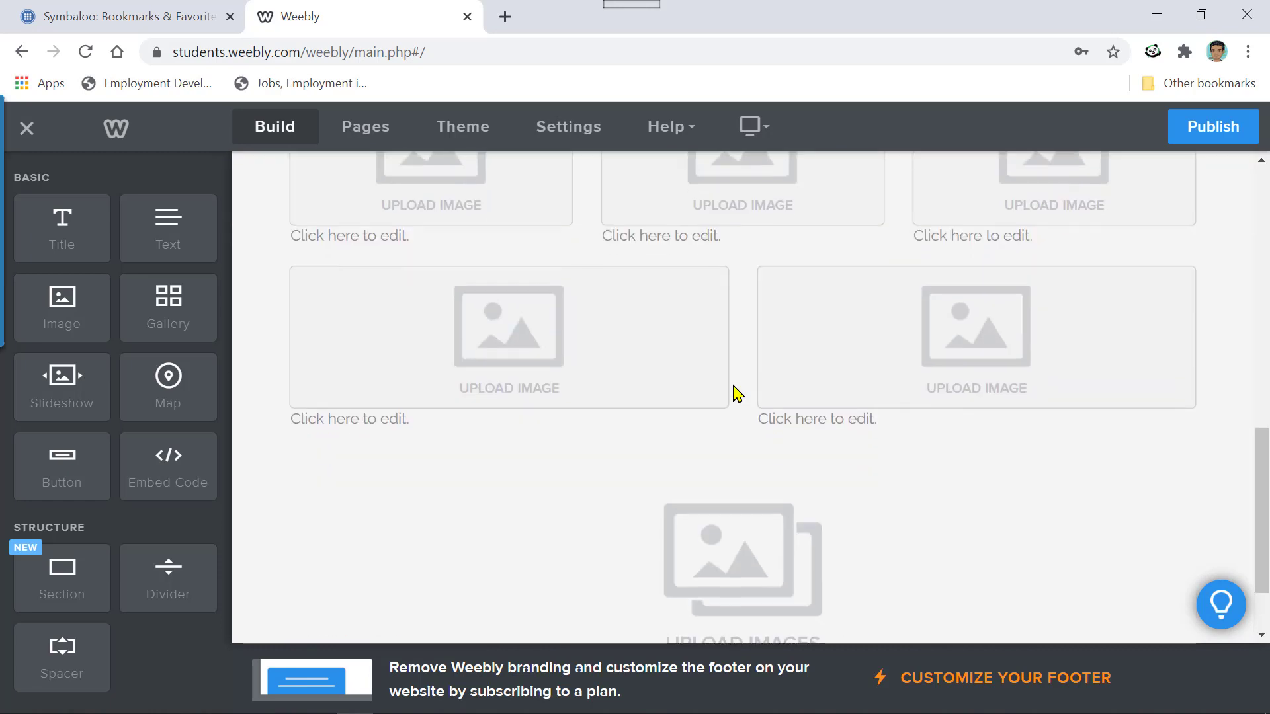
scroll(738, 394, "up", 9)
scroll(738, 394, "down", 2)
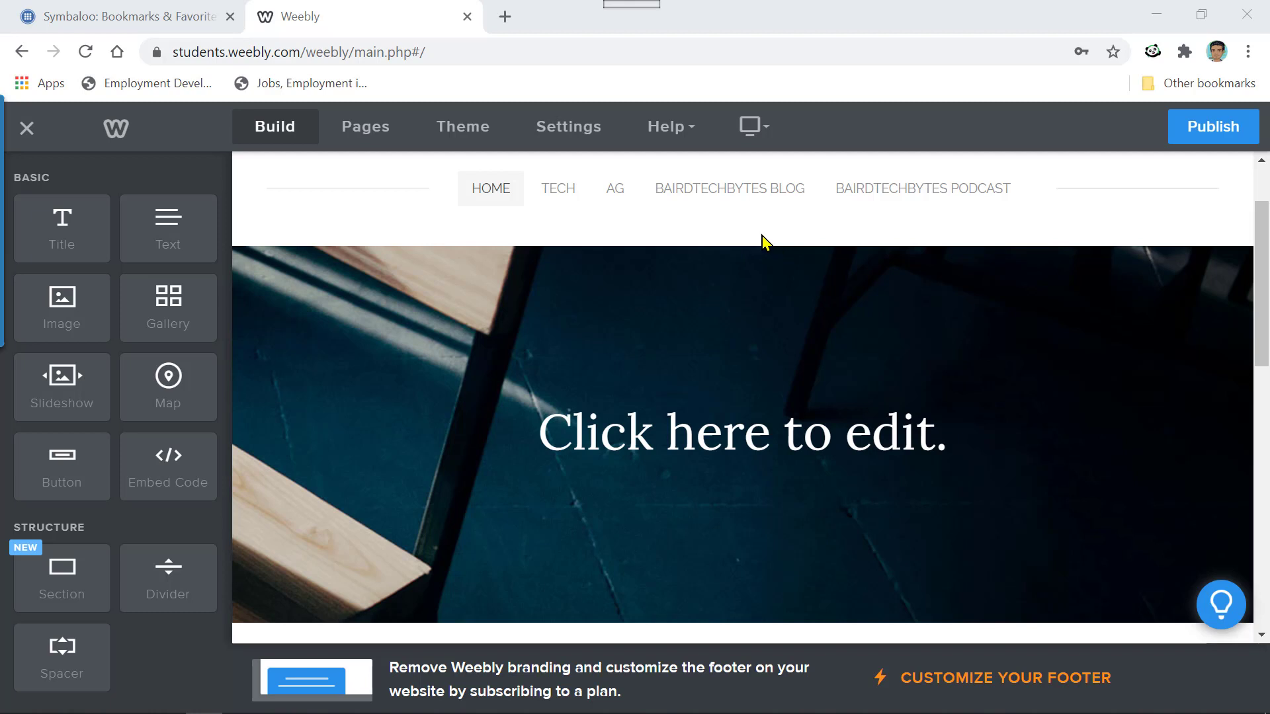
scroll(625, 230, "down", 3)
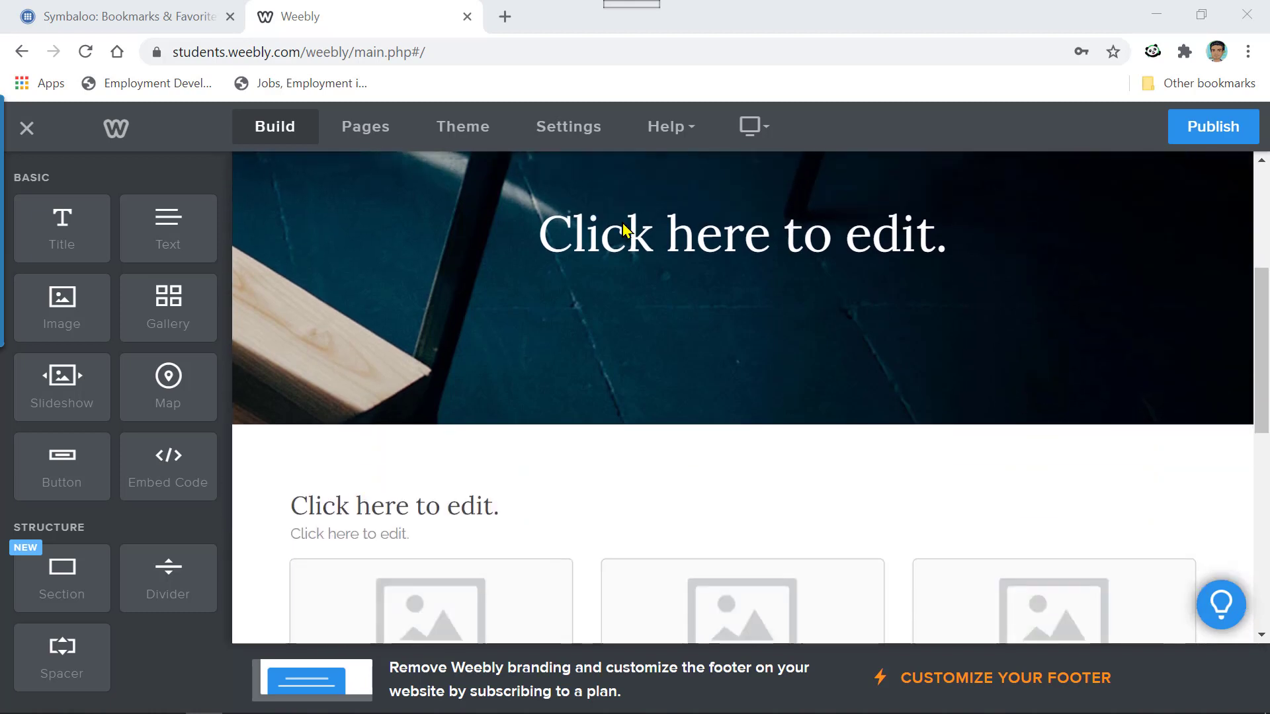
scroll(625, 231, "down", 3)
scroll(625, 230, "up", 6)
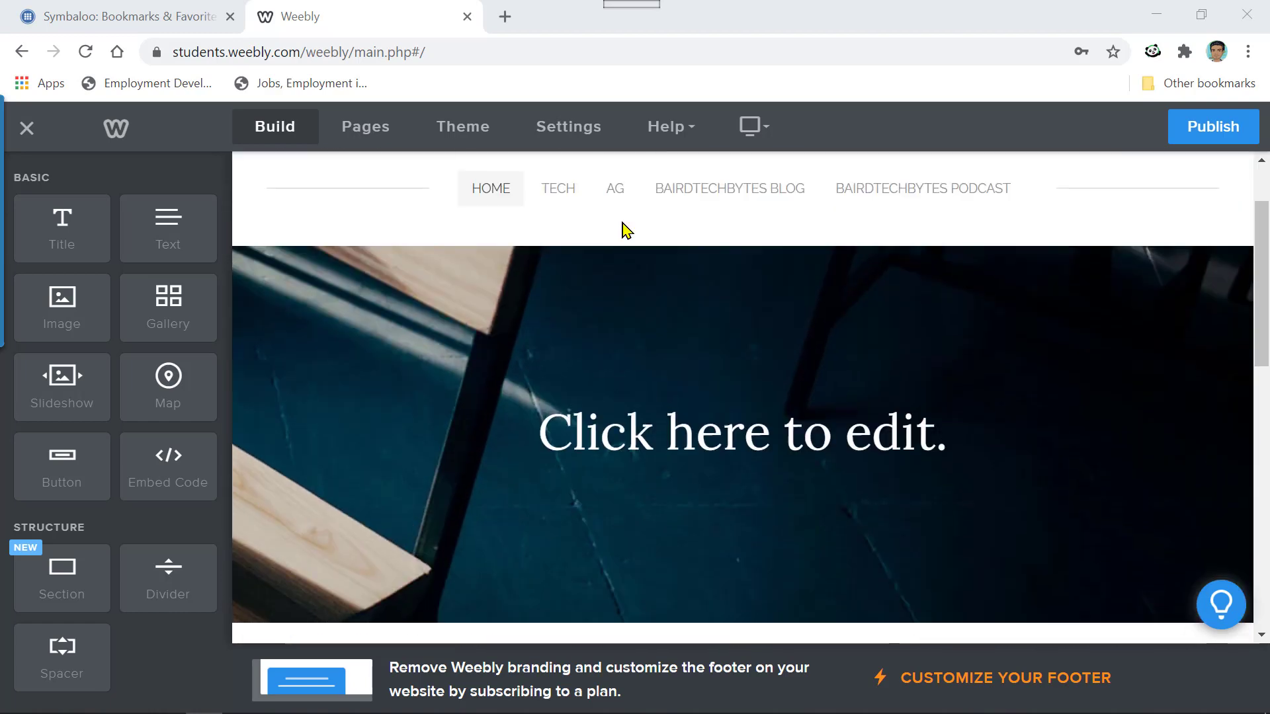
scroll(625, 231, "down", 3)
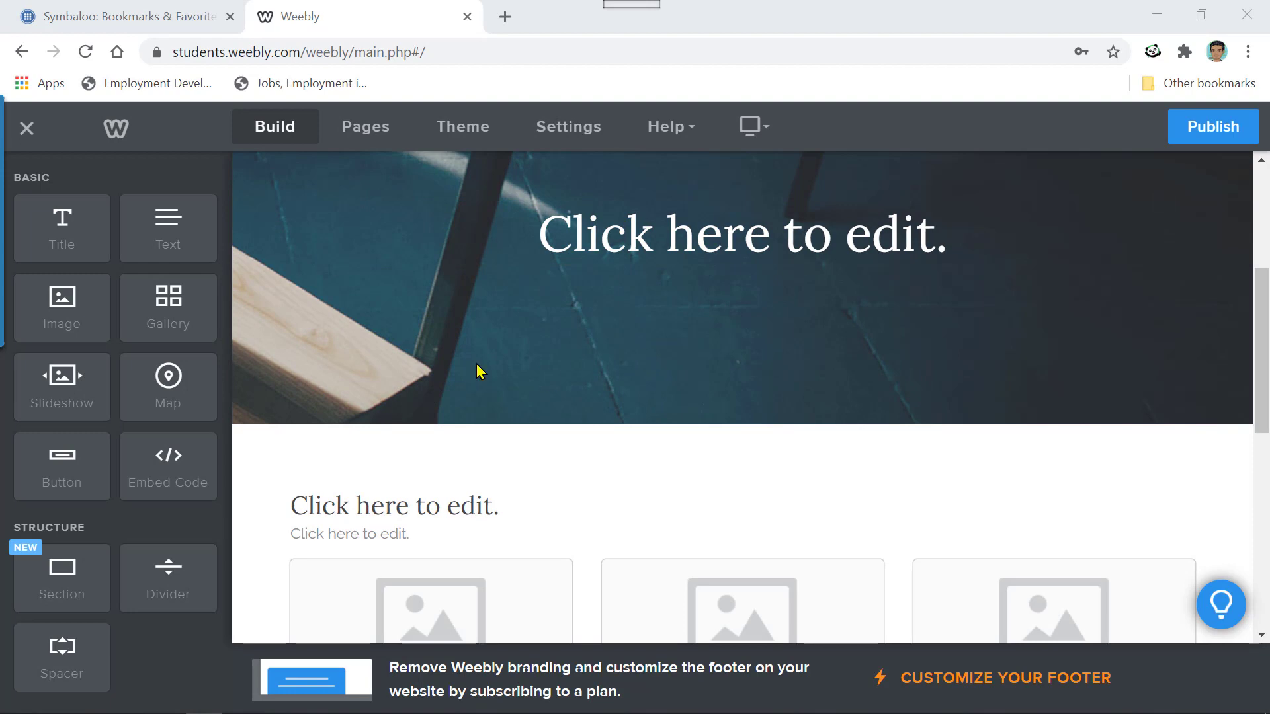
scroll(672, 394, "up", 4)
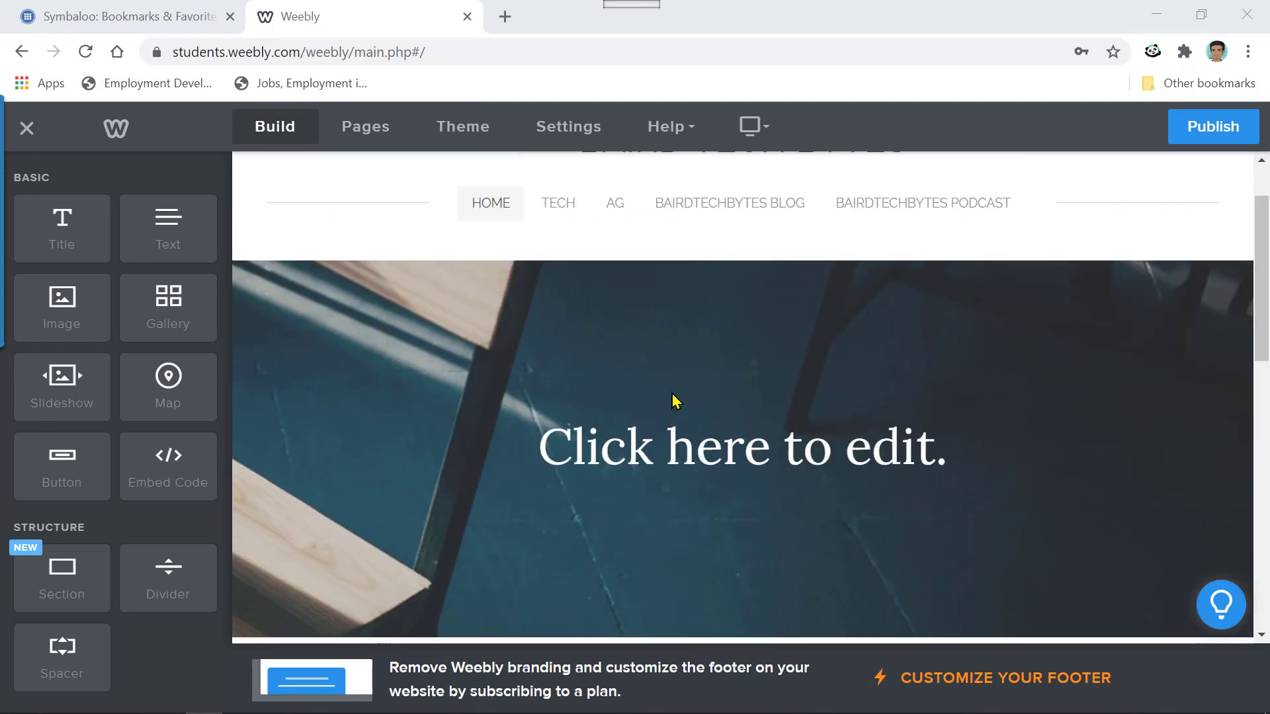
scroll(672, 394, "down", 4)
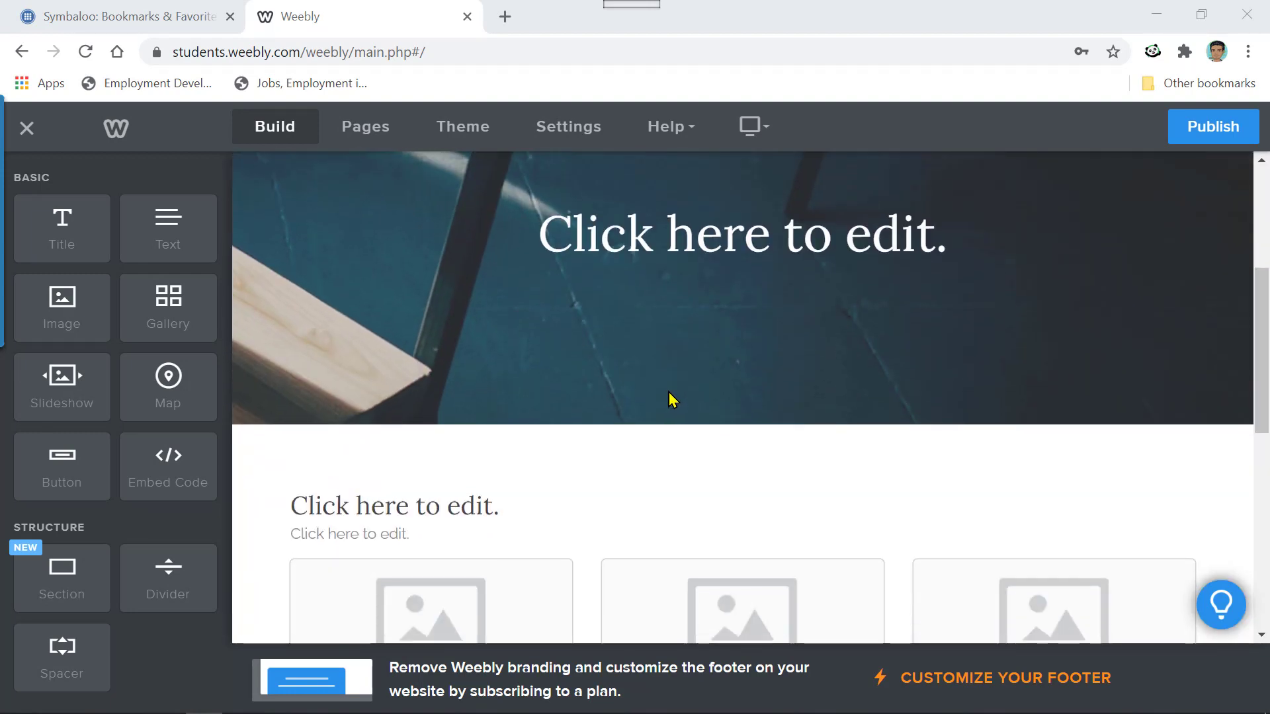
scroll(669, 397, "down", 3)
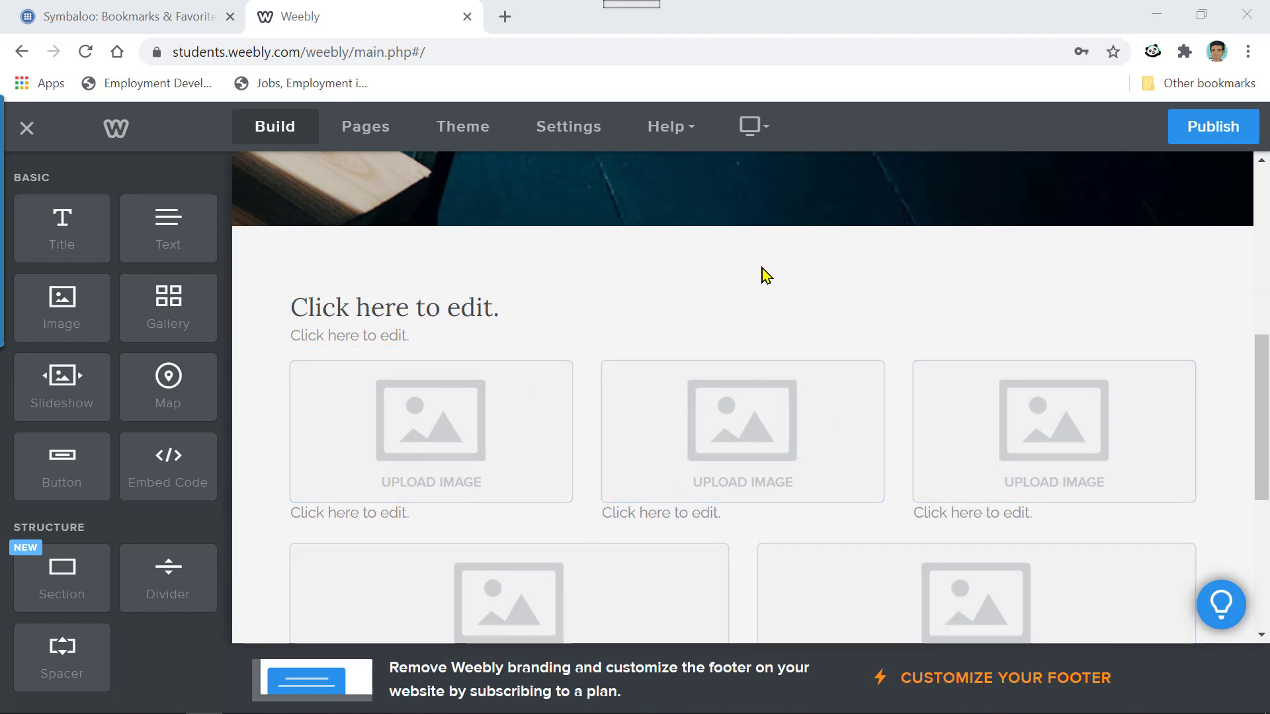
scroll(766, 275, "down", 5)
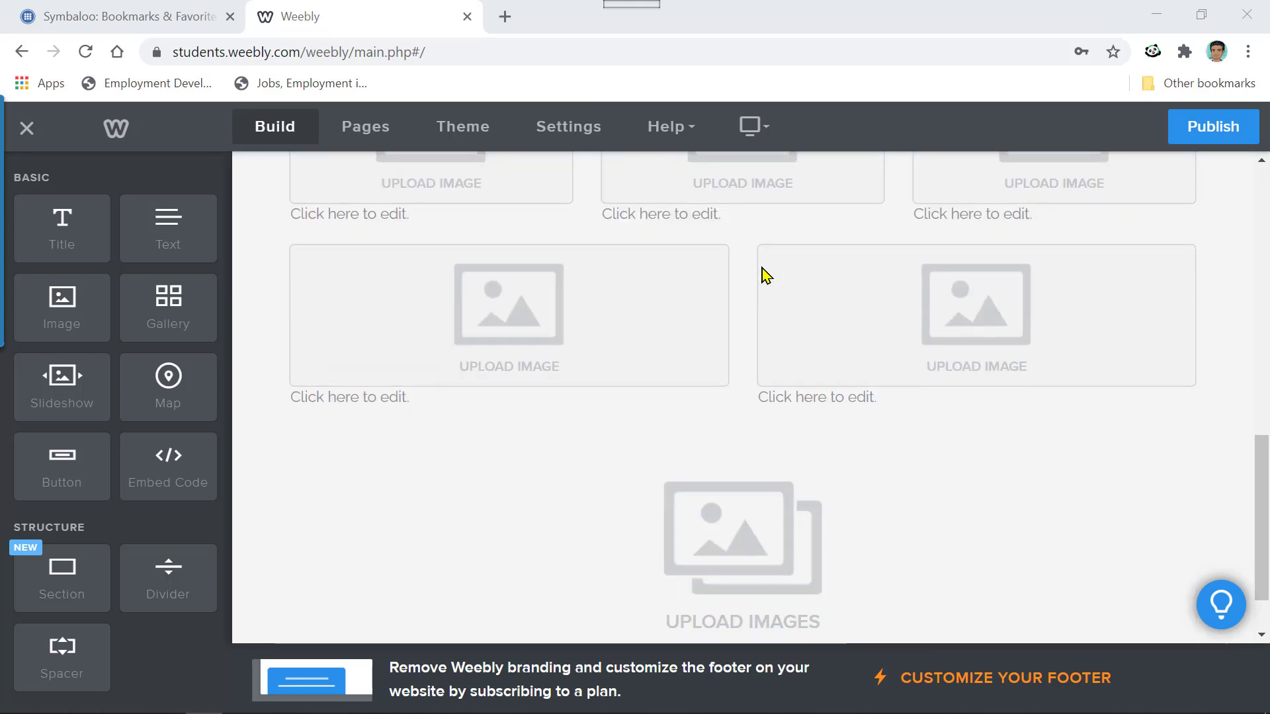
scroll(760, 275, "up", 9)
scroll(765, 275, "up", 3)
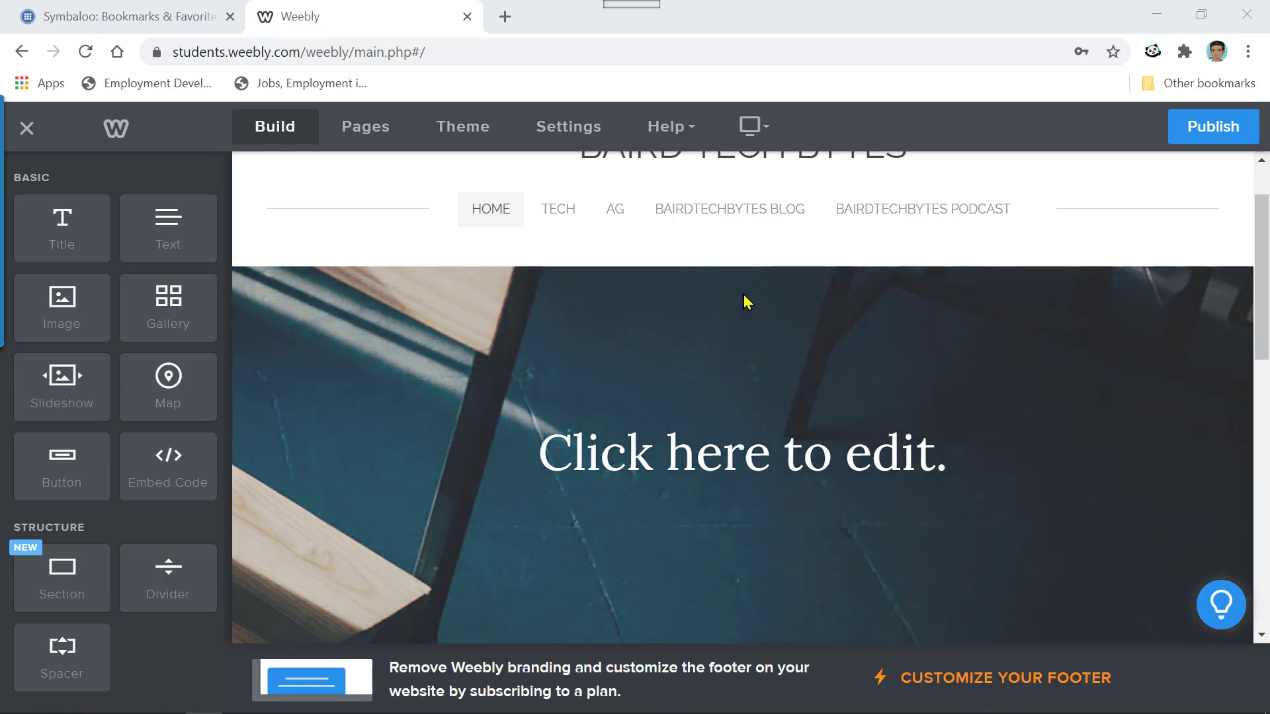
scroll(747, 302, "down", 7)
scroll(746, 302, "down", 5)
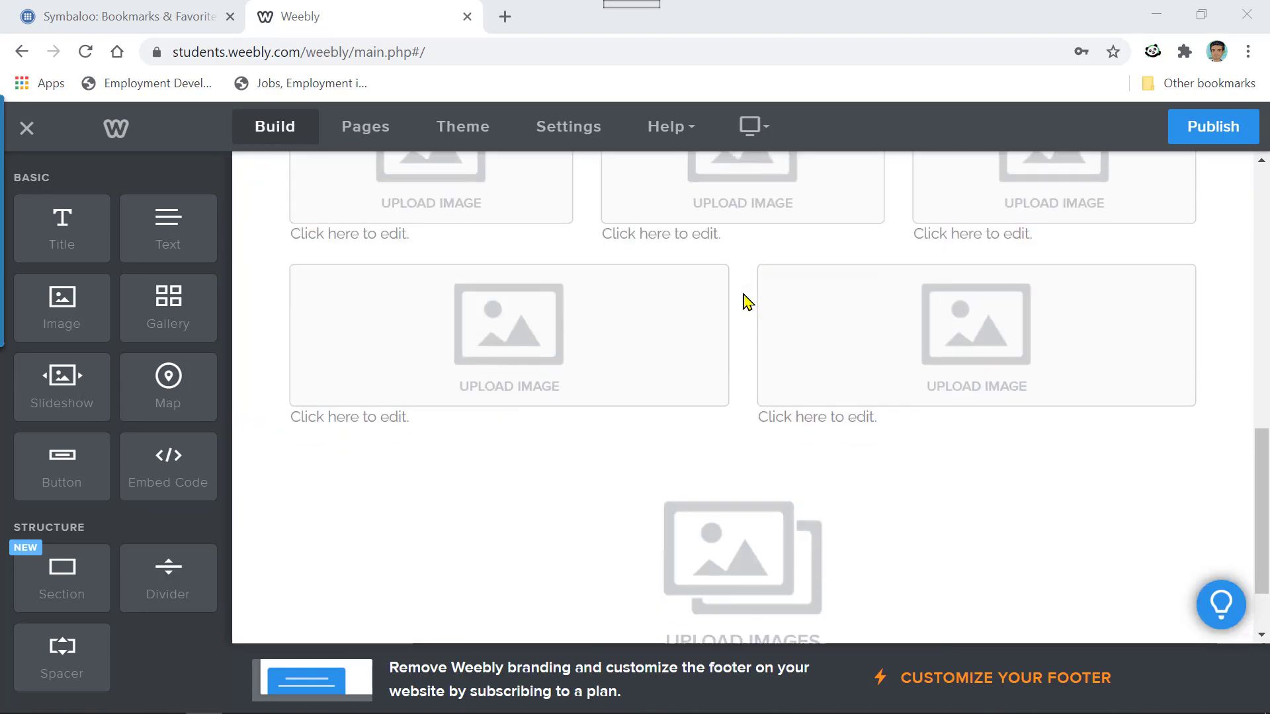
scroll(747, 302, "up", 6)
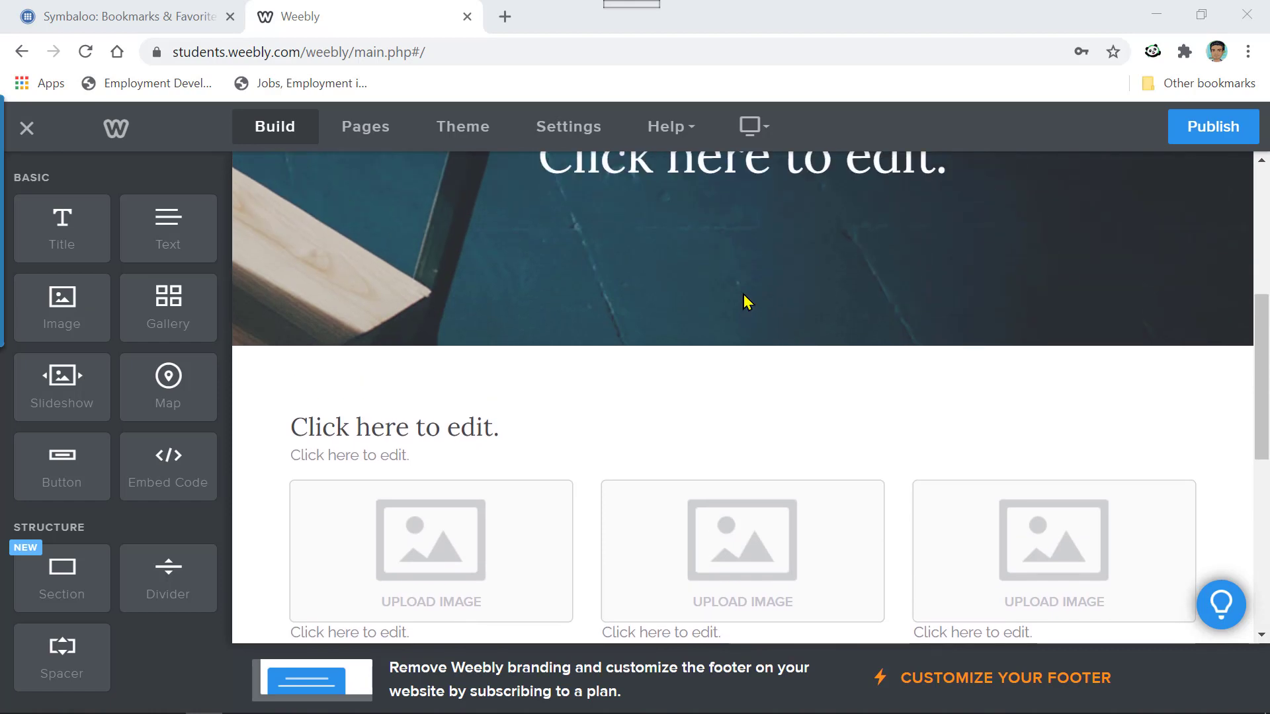
scroll(745, 298, "up", 4)
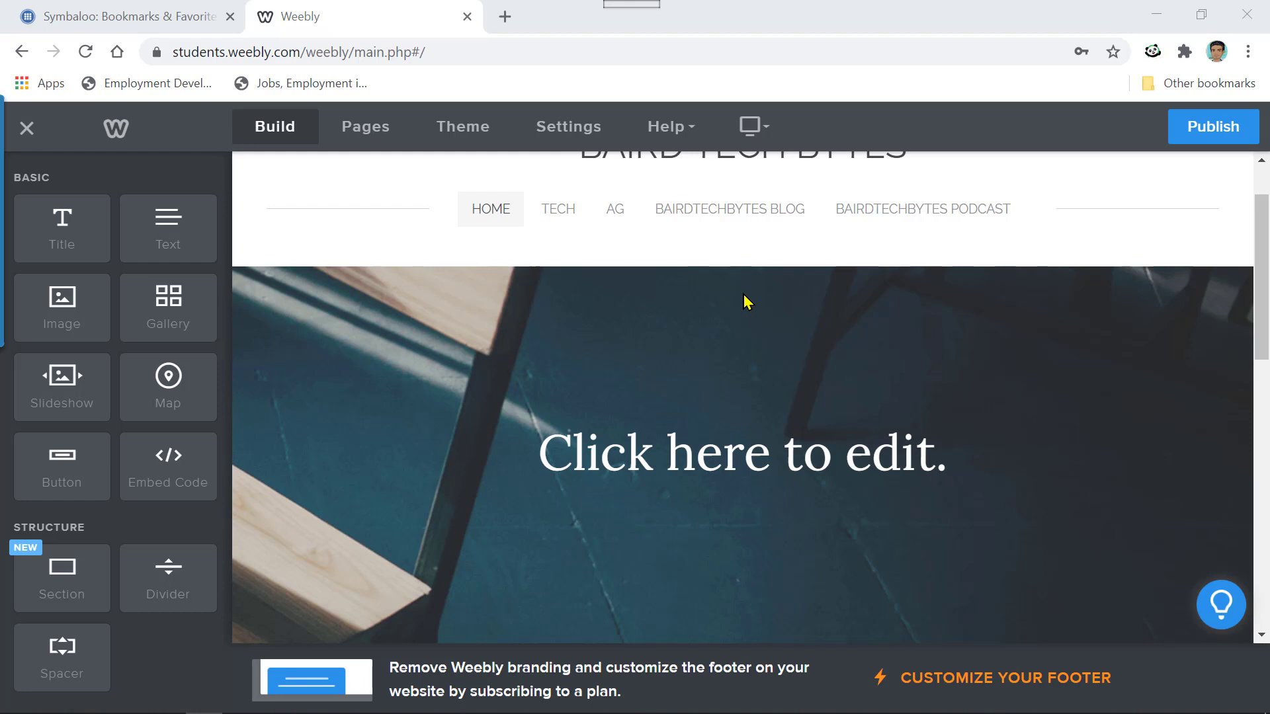
Open the Tech page and look over its header banner and content area.
scroll(744, 294, "up", 1)
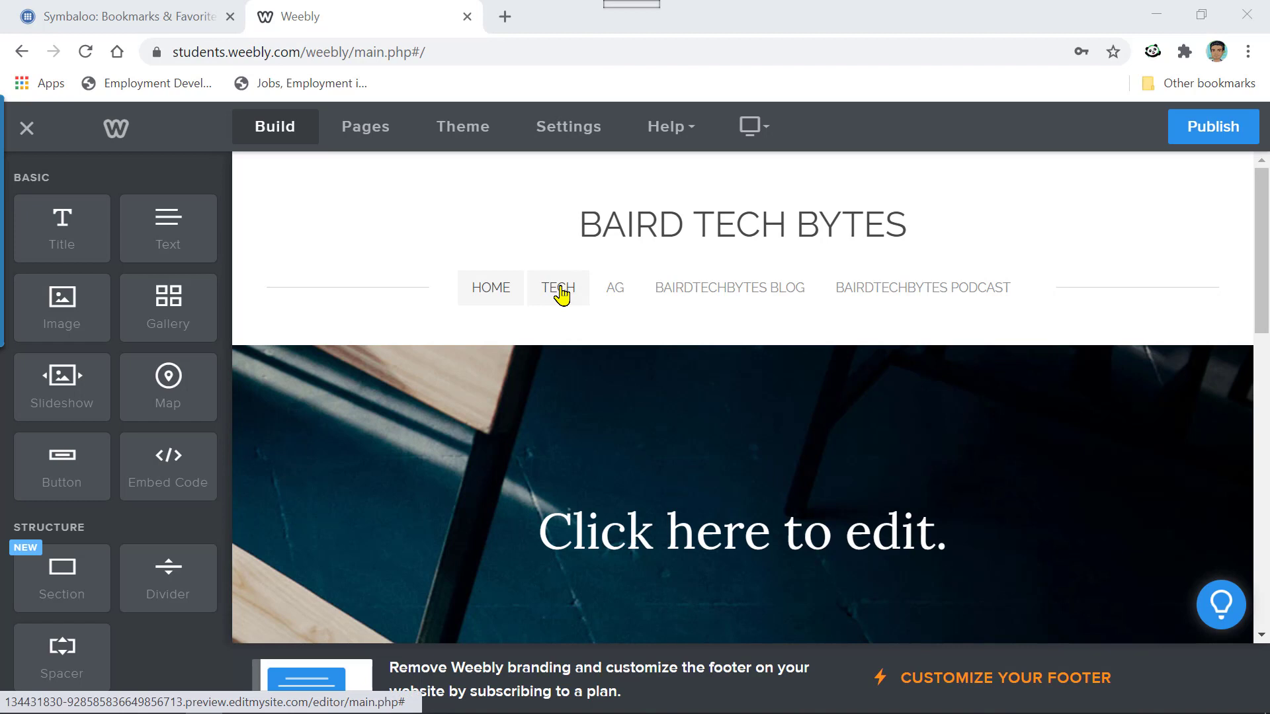
left_click(559, 291)
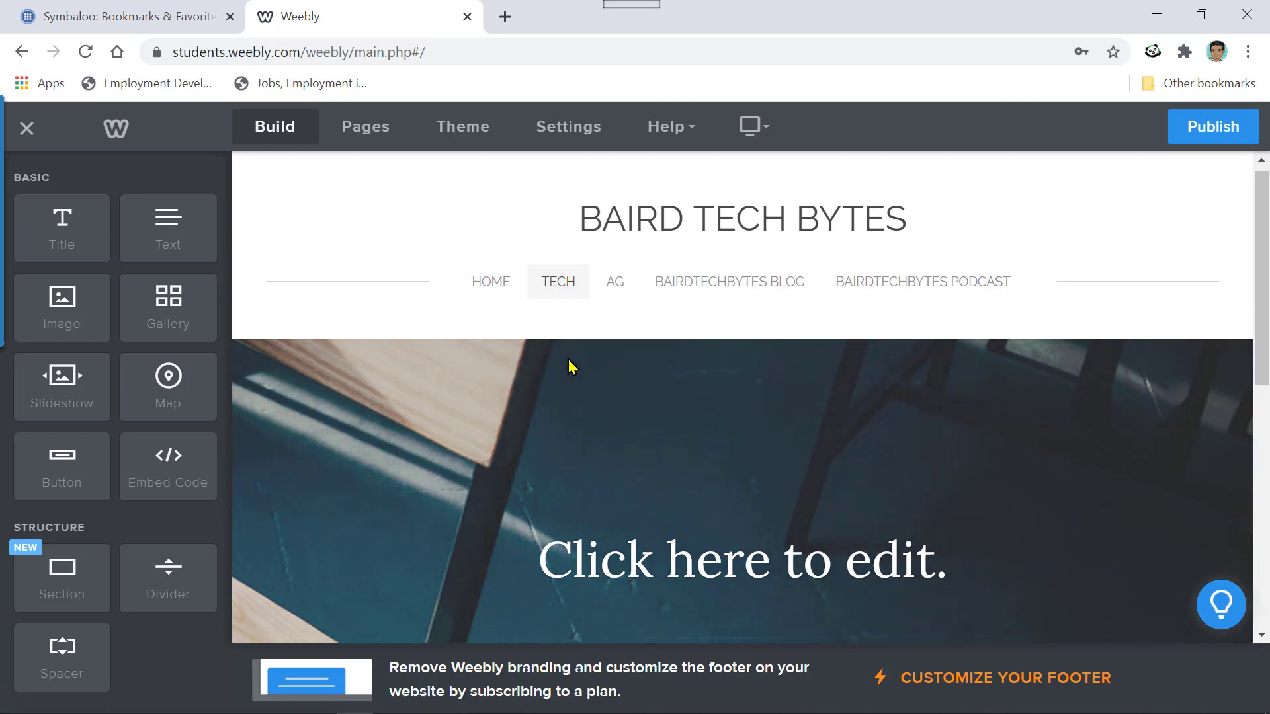
scroll(569, 359, "down", 4)
scroll(569, 360, "down", 4)
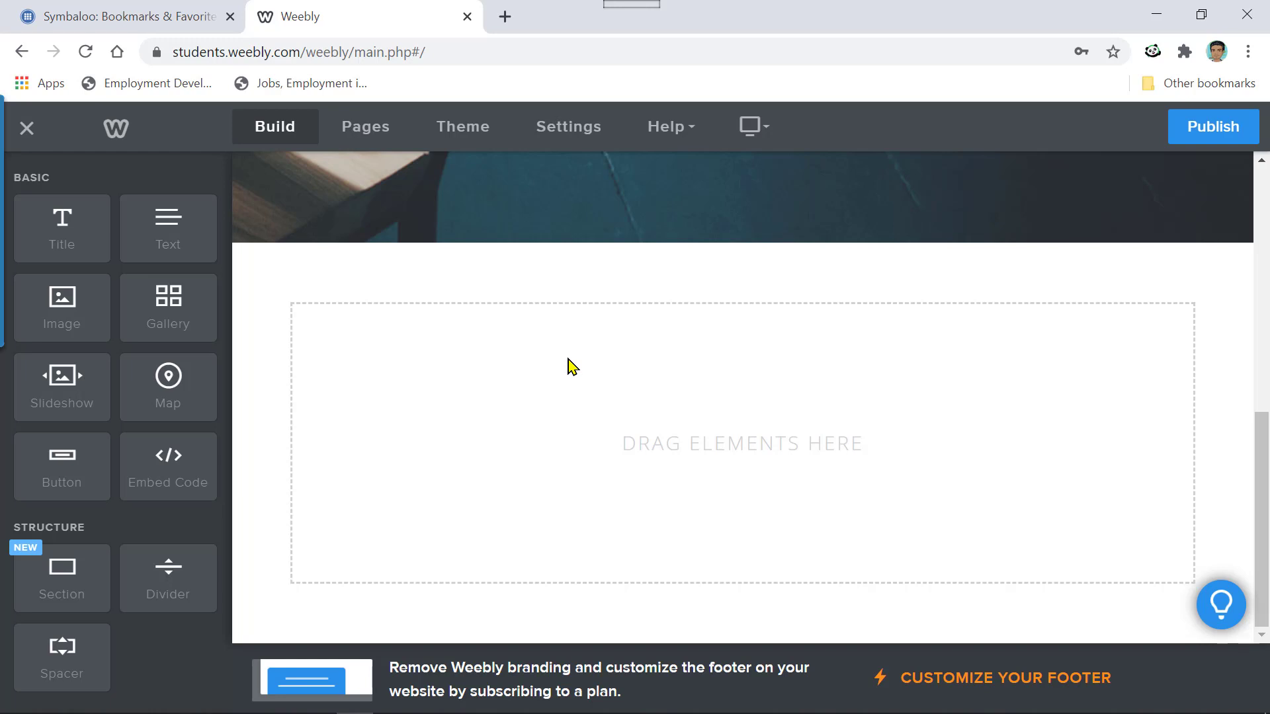
scroll(621, 361, "up", 2)
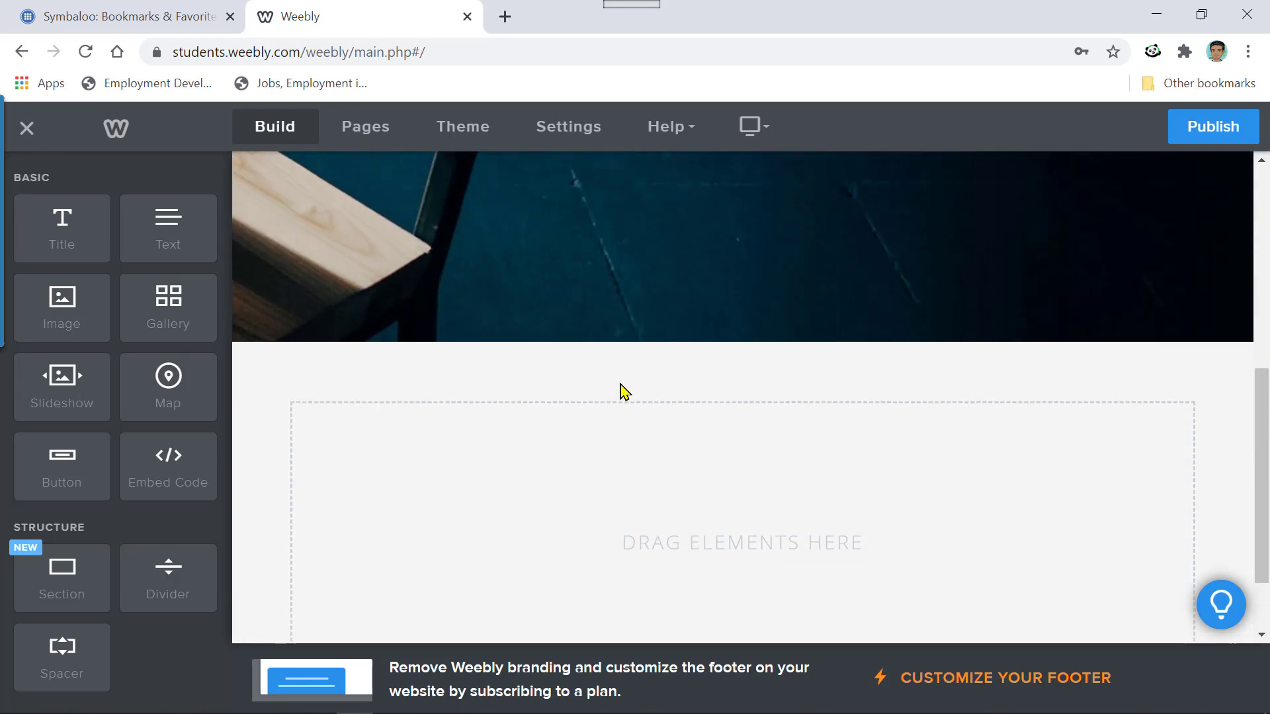
scroll(622, 392, "down", 2)
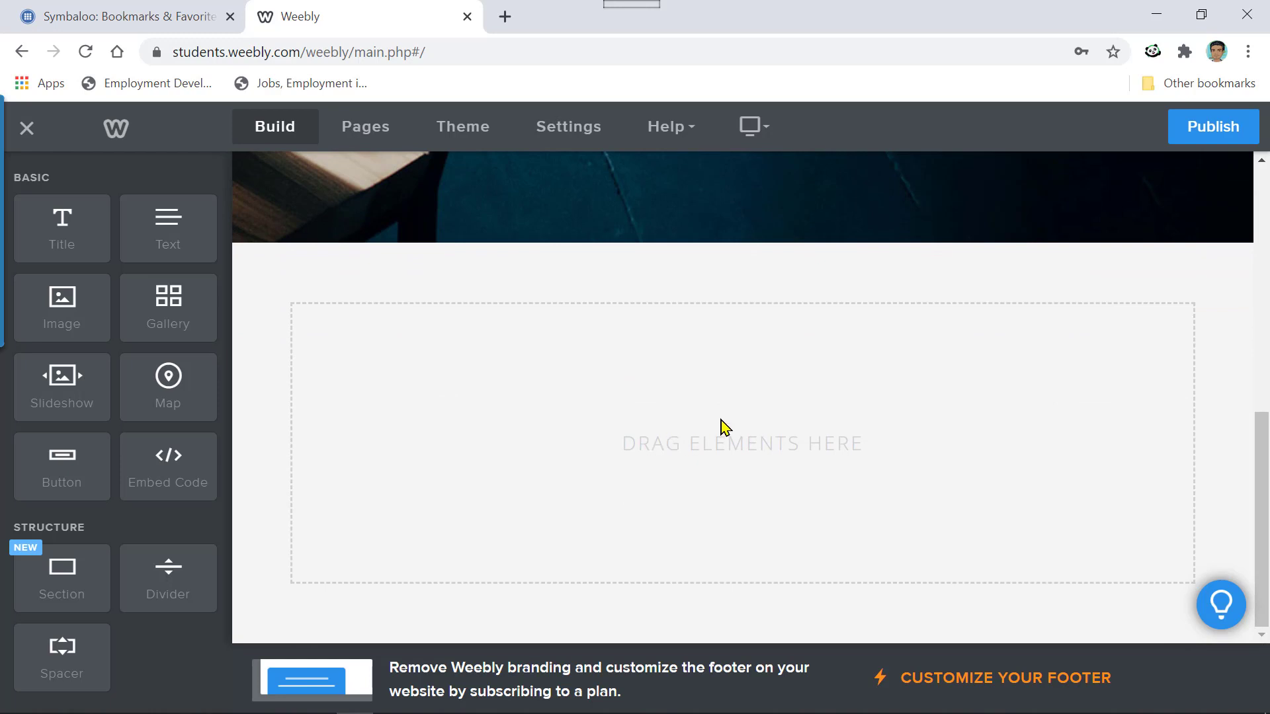
scroll(685, 430, "up", 1)
scroll(686, 431, "up", 4)
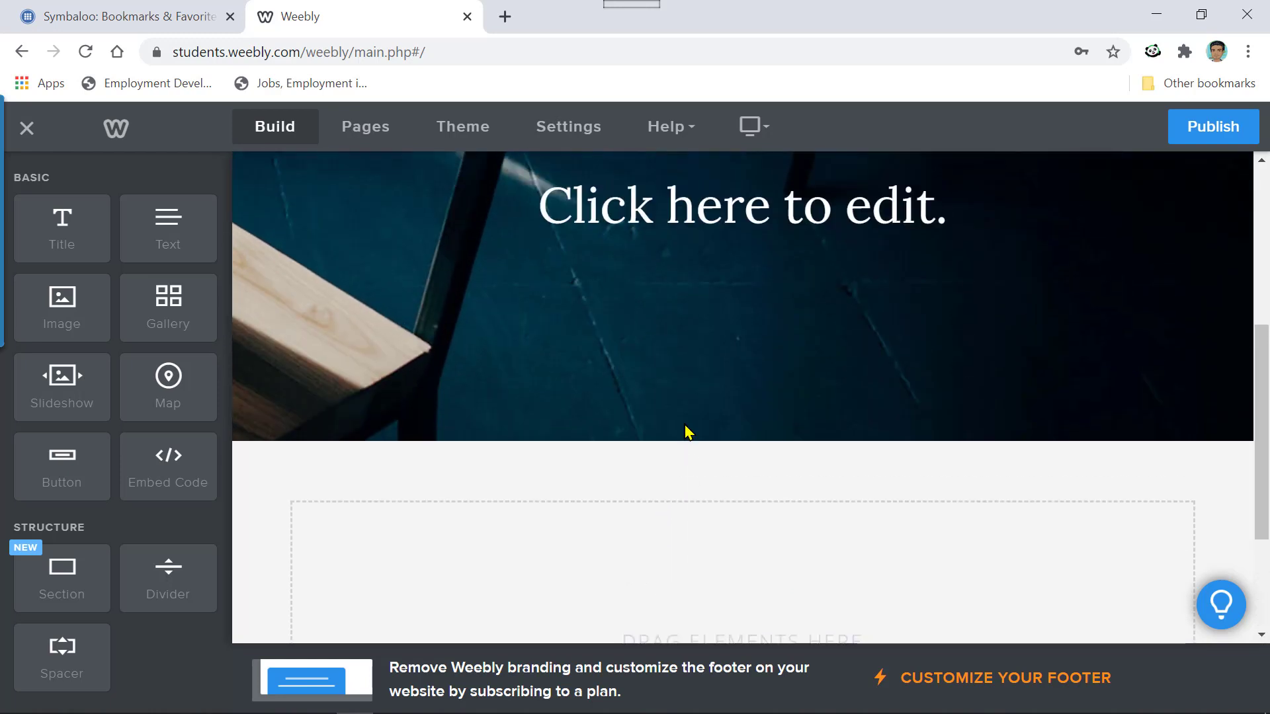
scroll(685, 426, "up", 3)
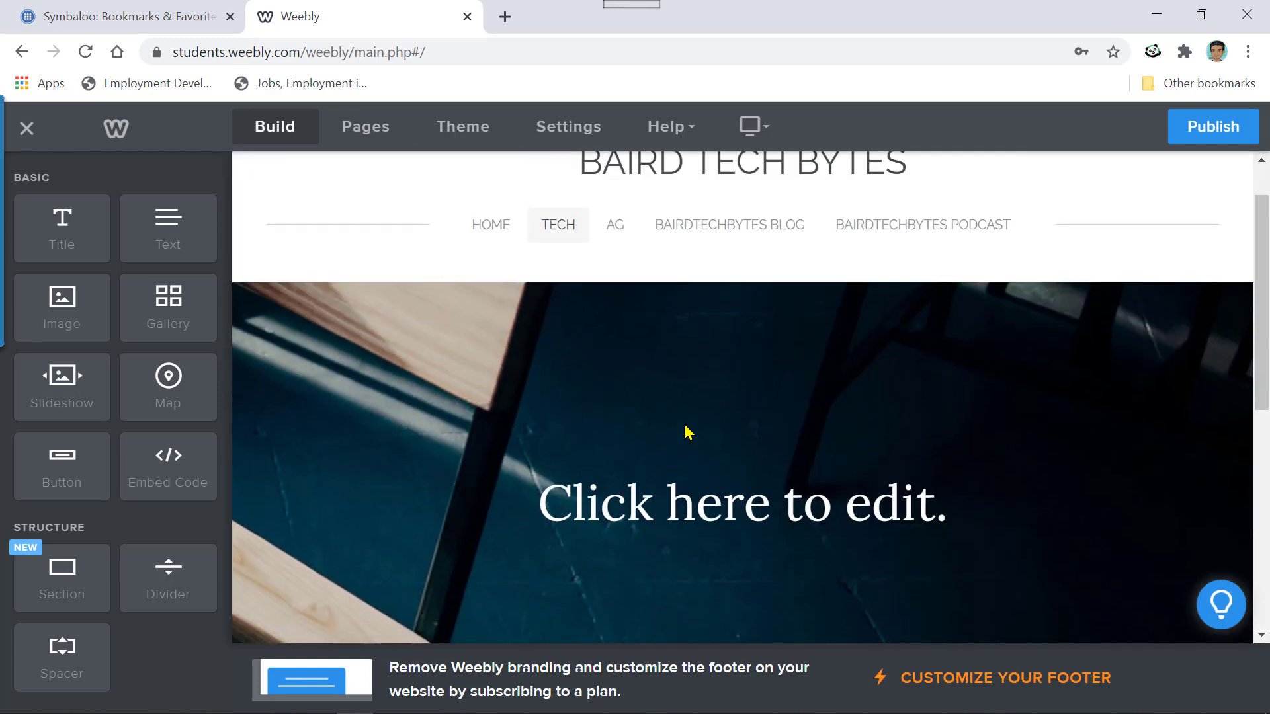
scroll(684, 425, "down", 4)
scroll(684, 425, "down", 1)
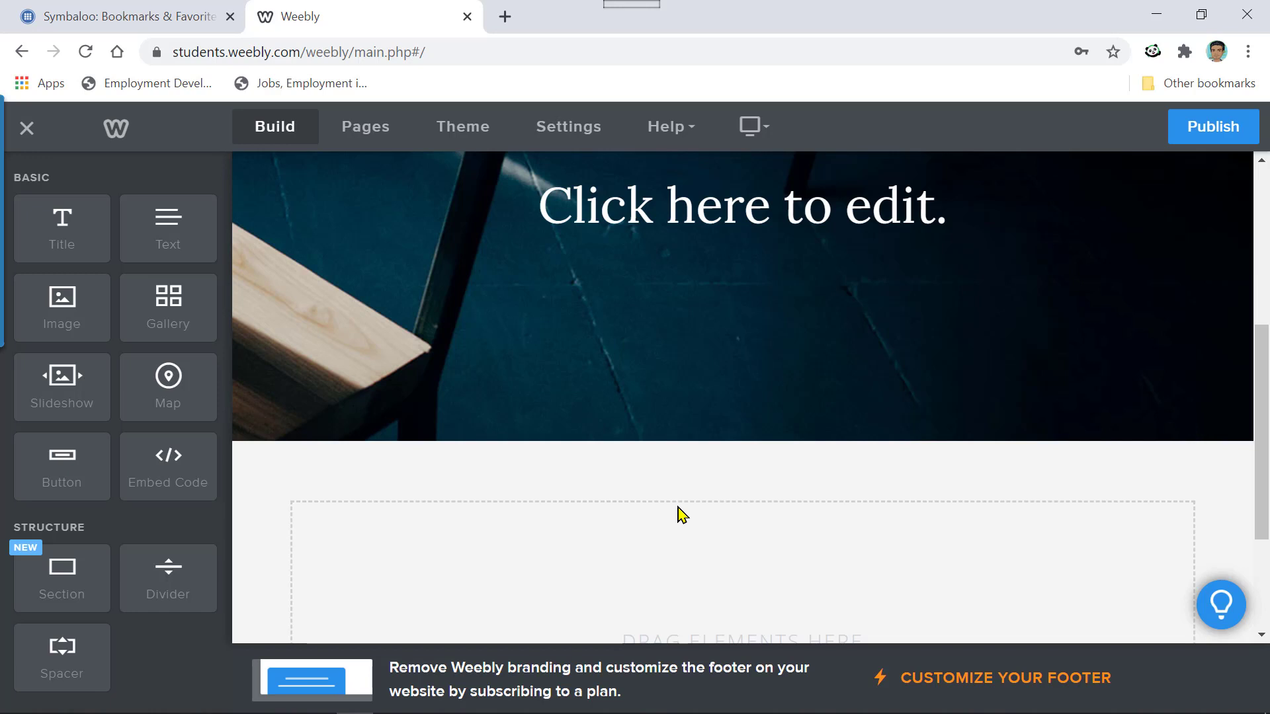
Open the AG page and examine its banner and content area.
scroll(682, 515, "up", 5)
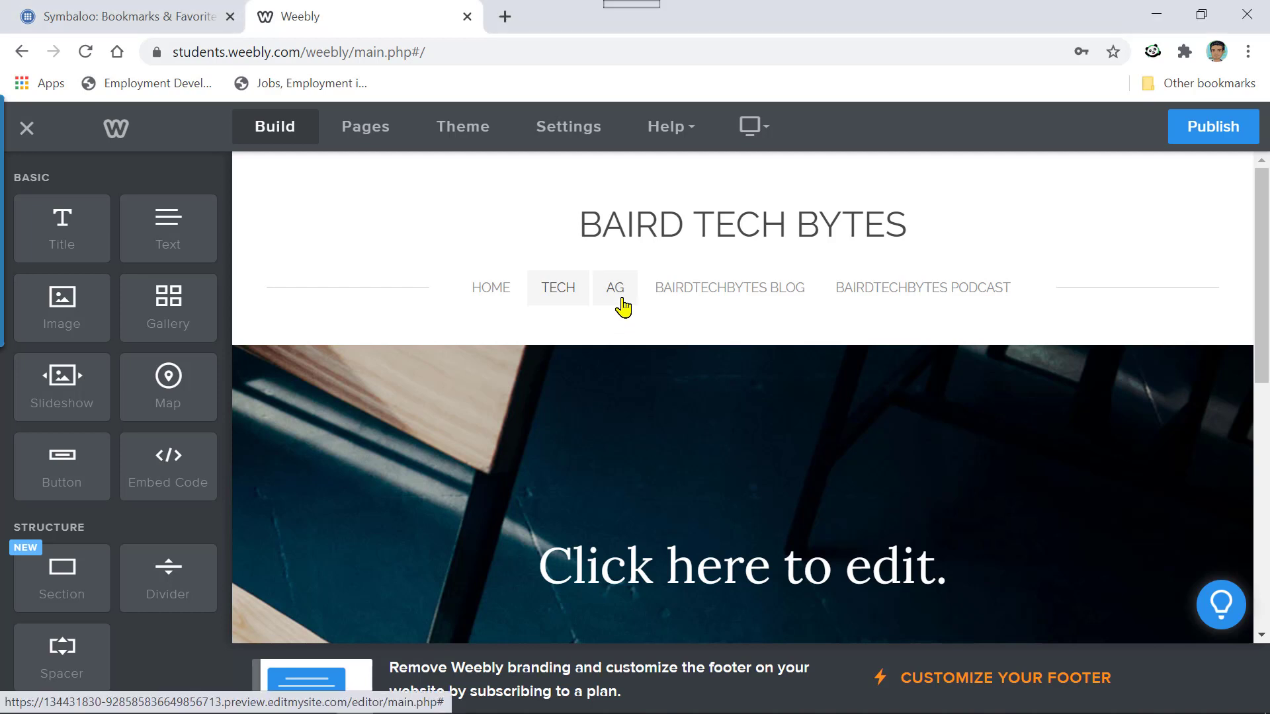
left_click(622, 306)
scroll(651, 390, "down", 3)
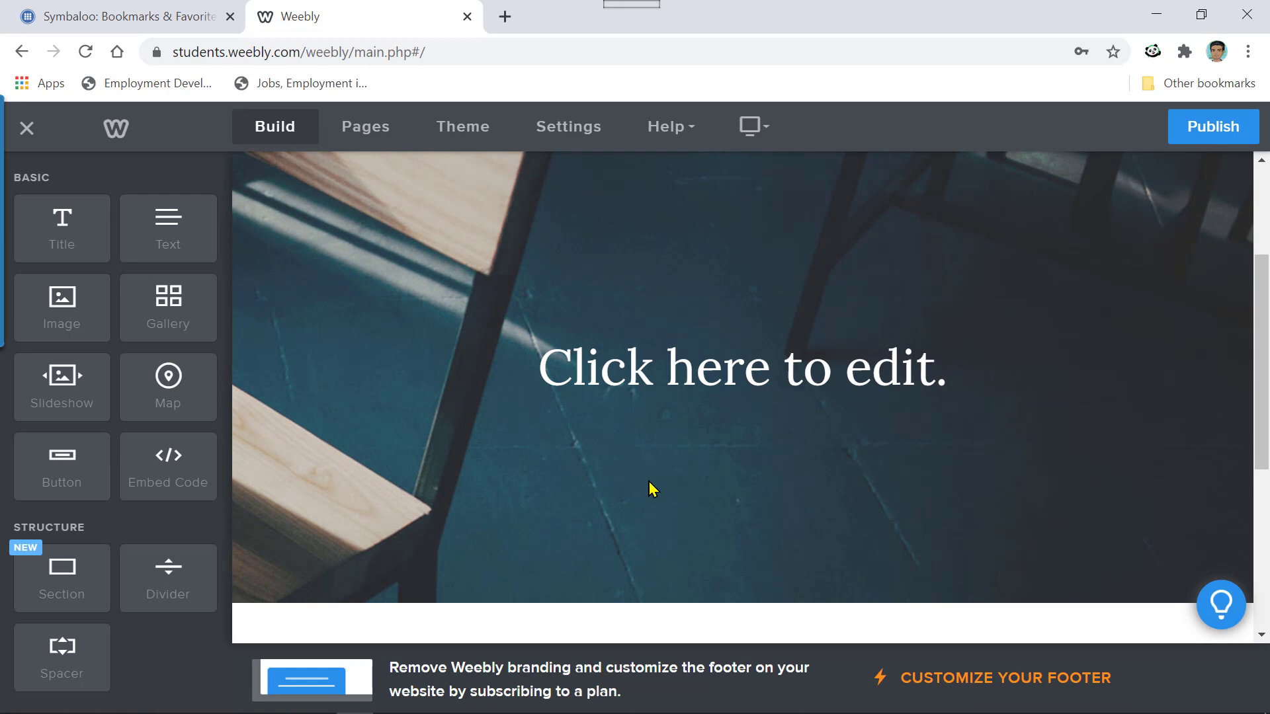
scroll(649, 488, "down", 3)
scroll(603, 463, "up", 6)
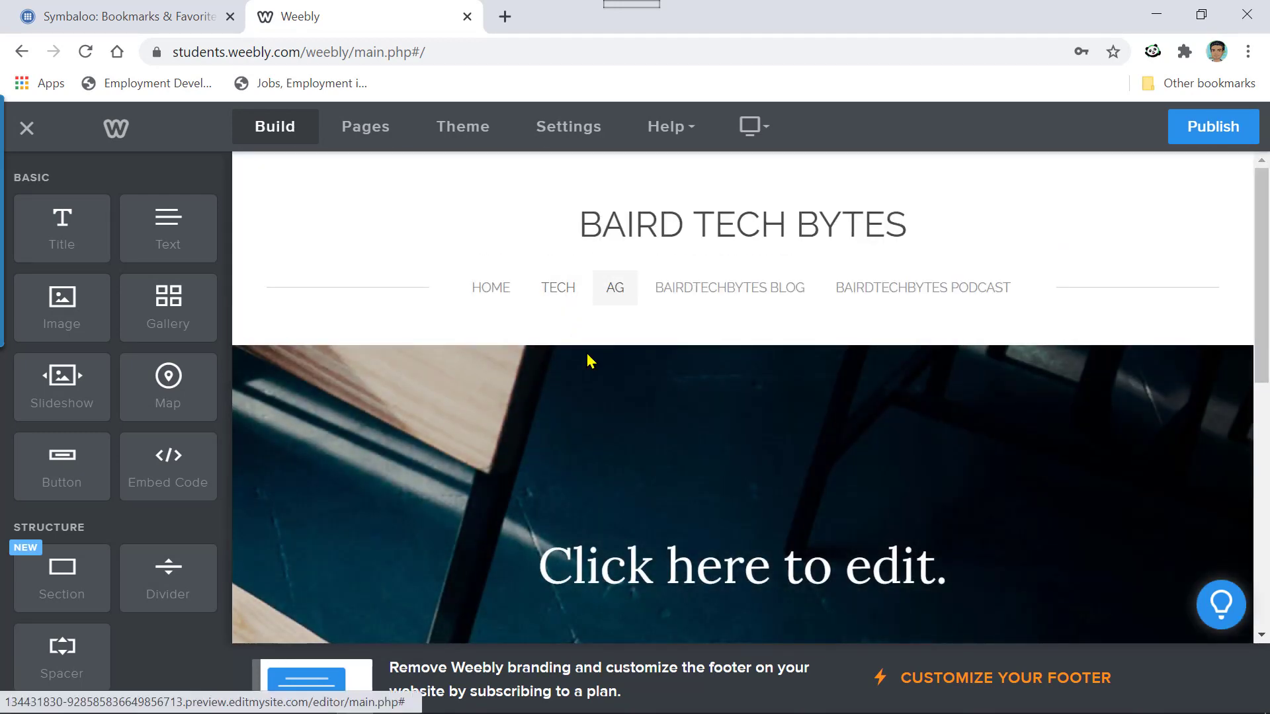
scroll(688, 429, "down", 3)
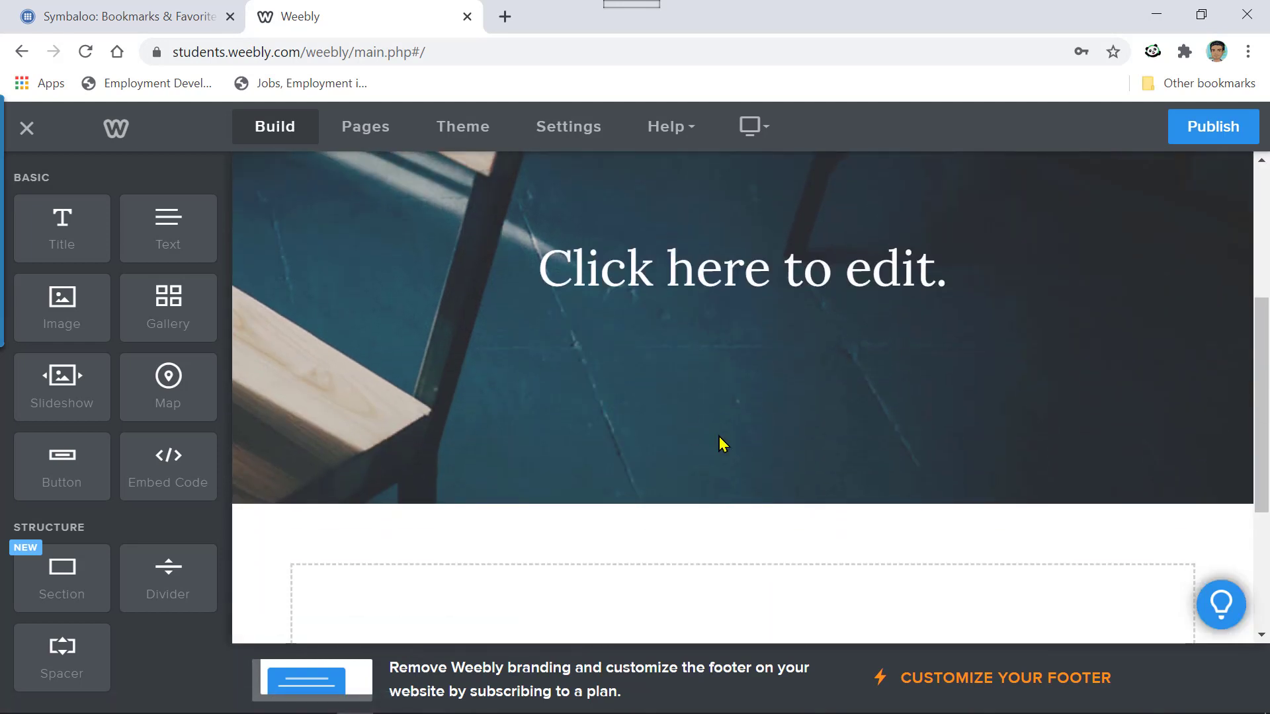
scroll(728, 436, "down", 3)
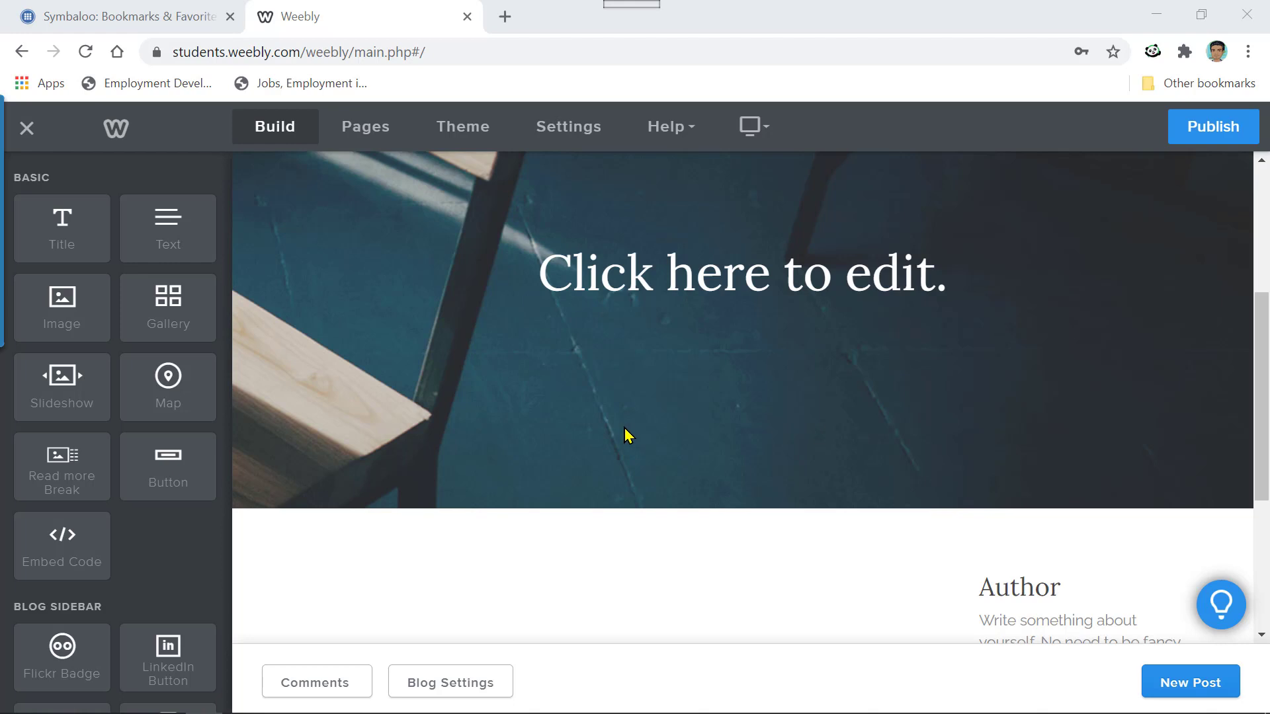
Start a new post on the BairdTechBytes Blog page and title it "Technology in 2020".
scroll(659, 409, "up", 5)
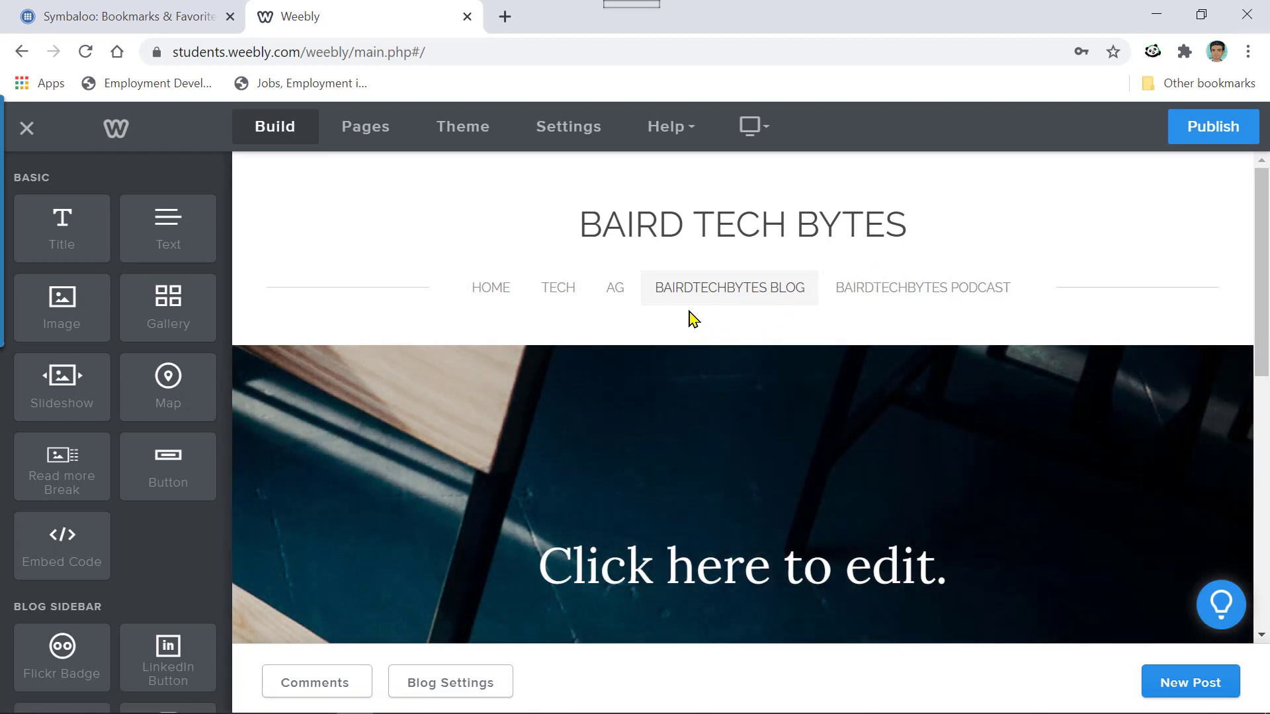
scroll(759, 382, "down", 2)
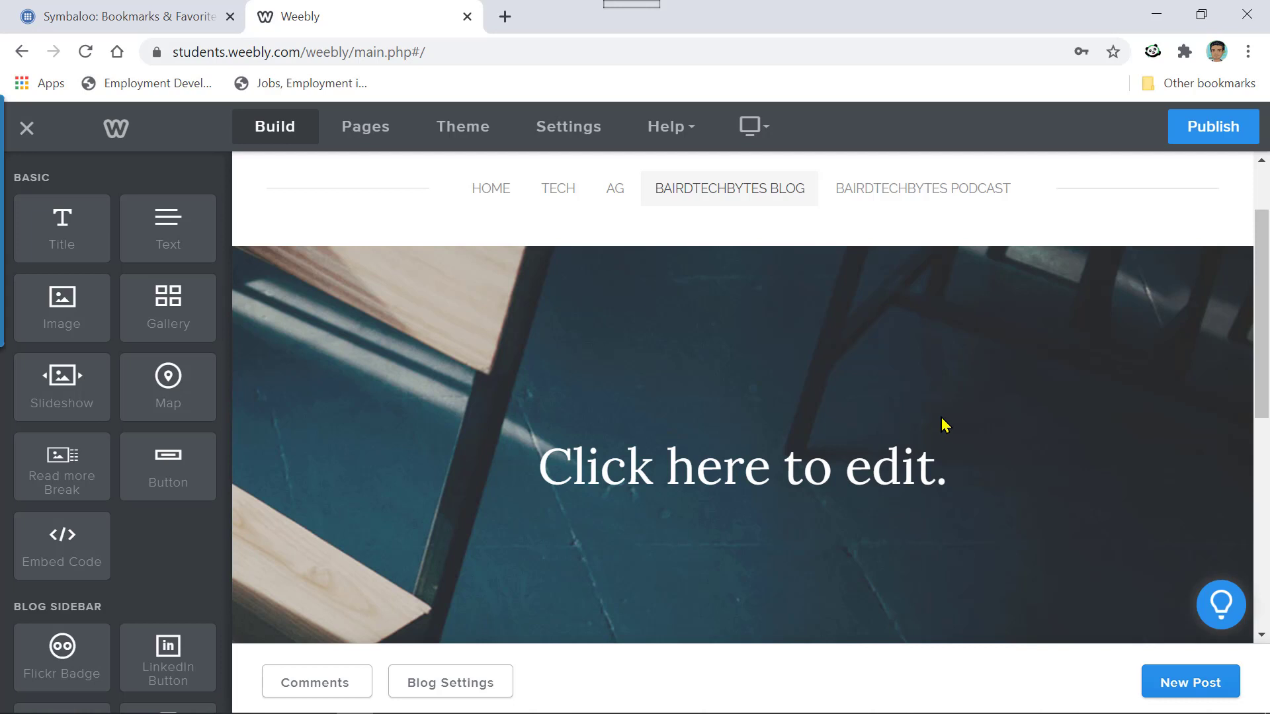
scroll(1128, 430, "down", 5)
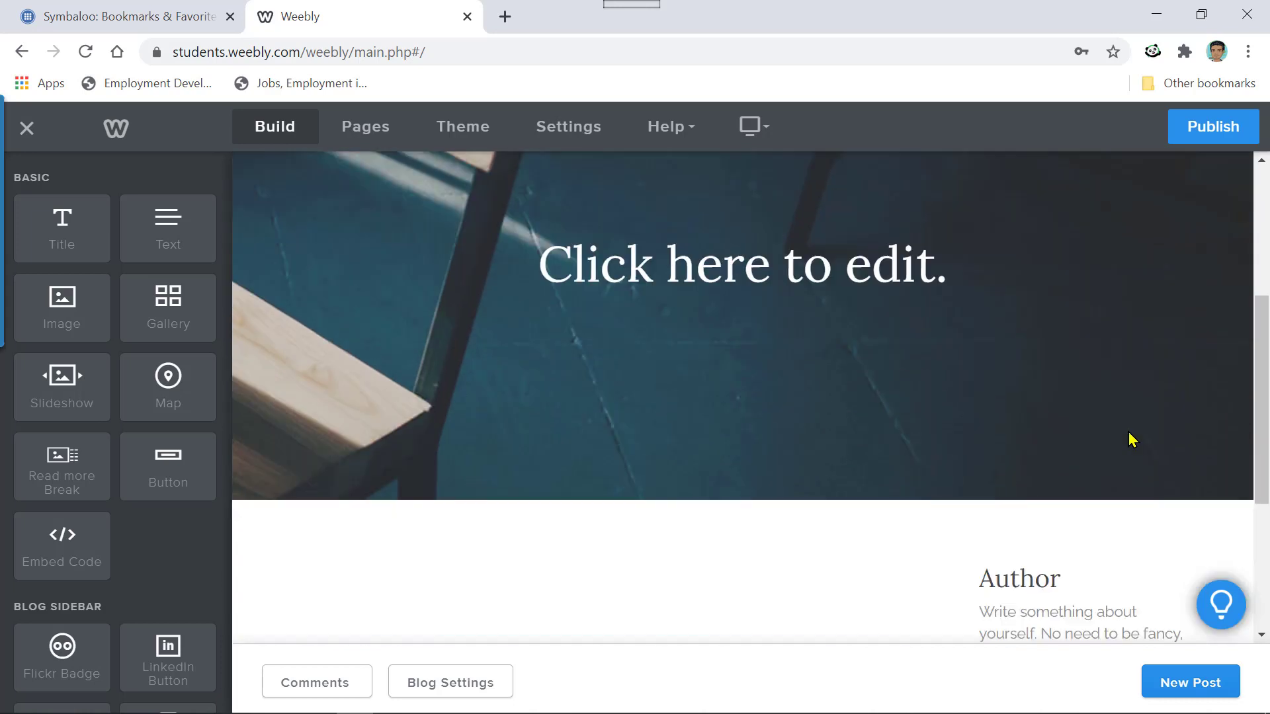
scroll(1094, 437, "down", 2)
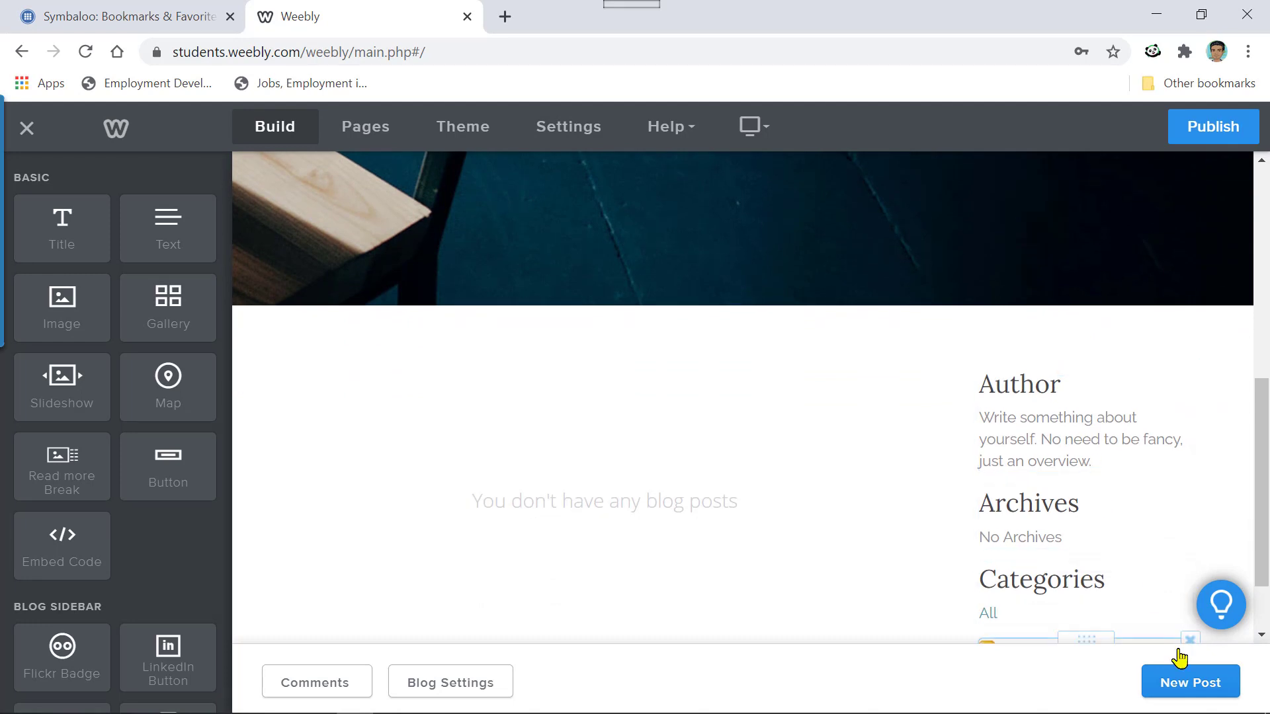
left_click(1185, 684)
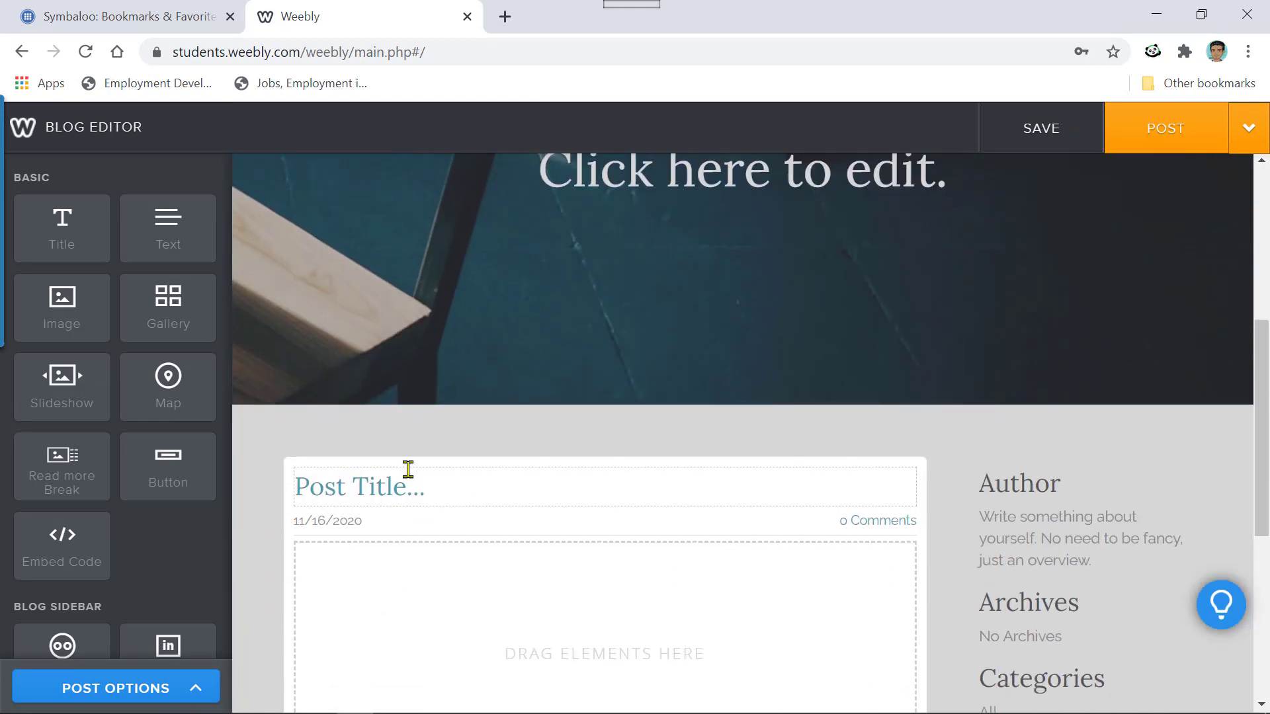
left_click(418, 492)
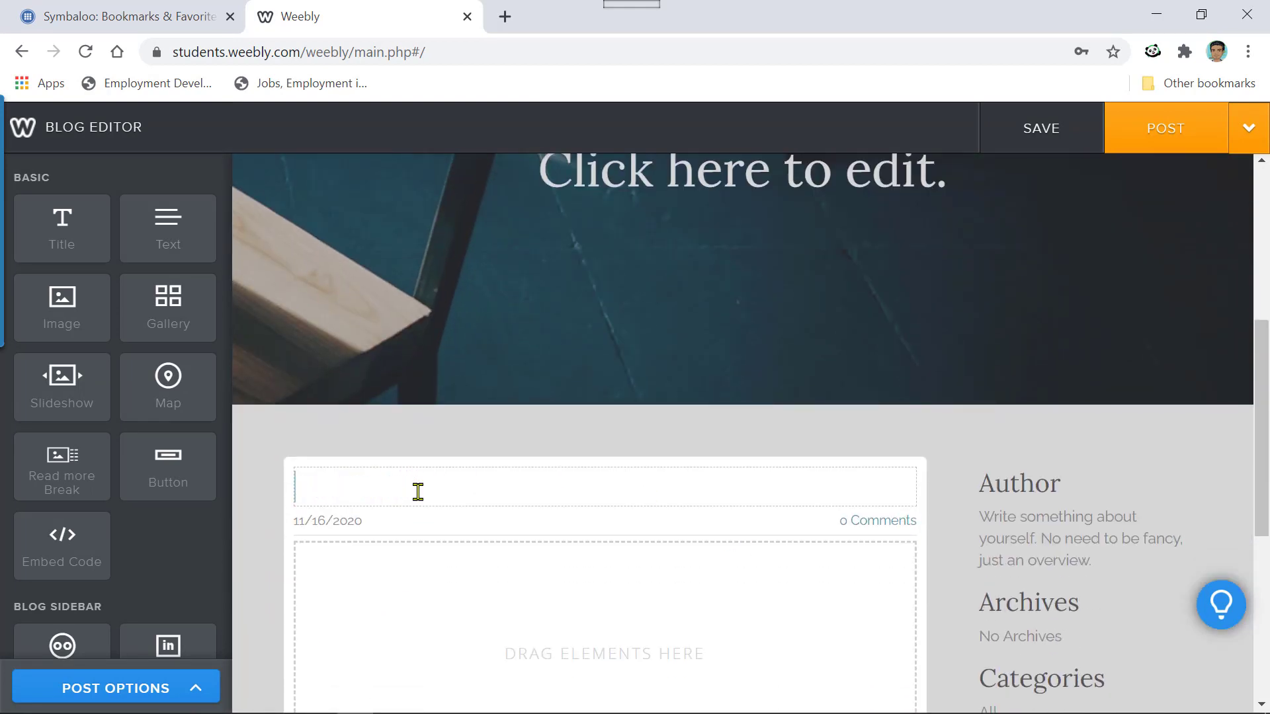
type("Technology in ")
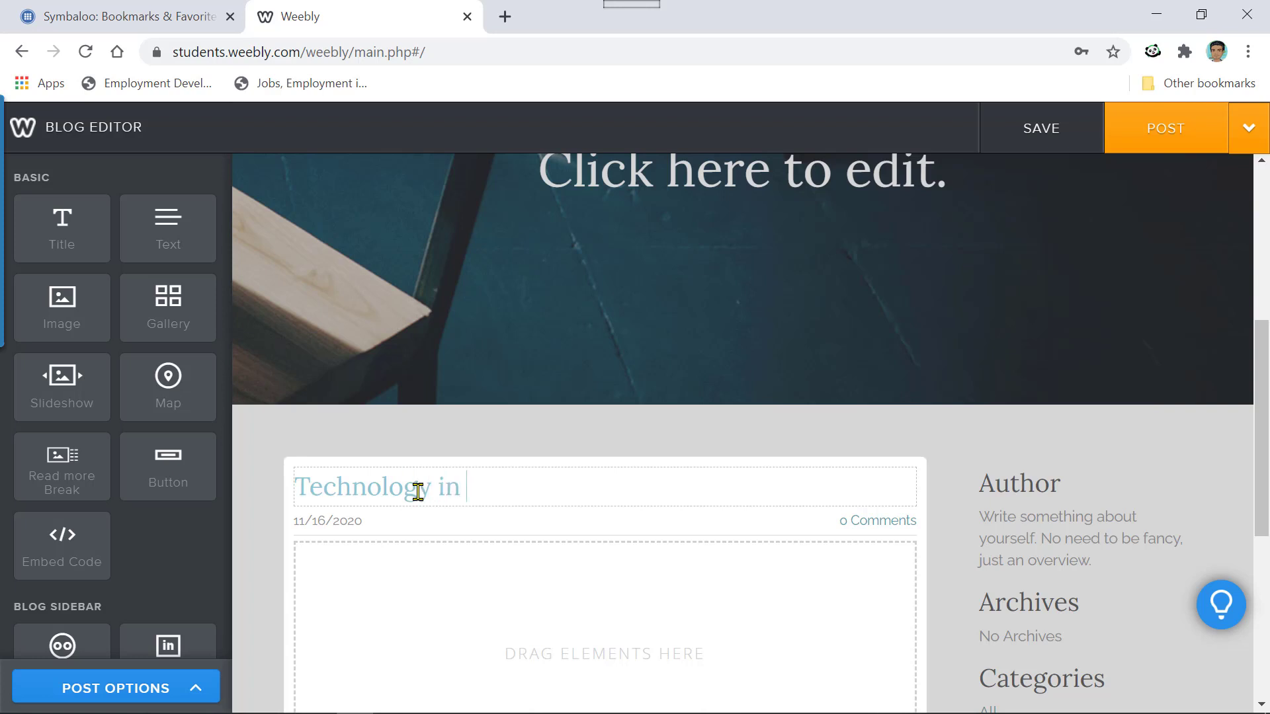
type("2020")
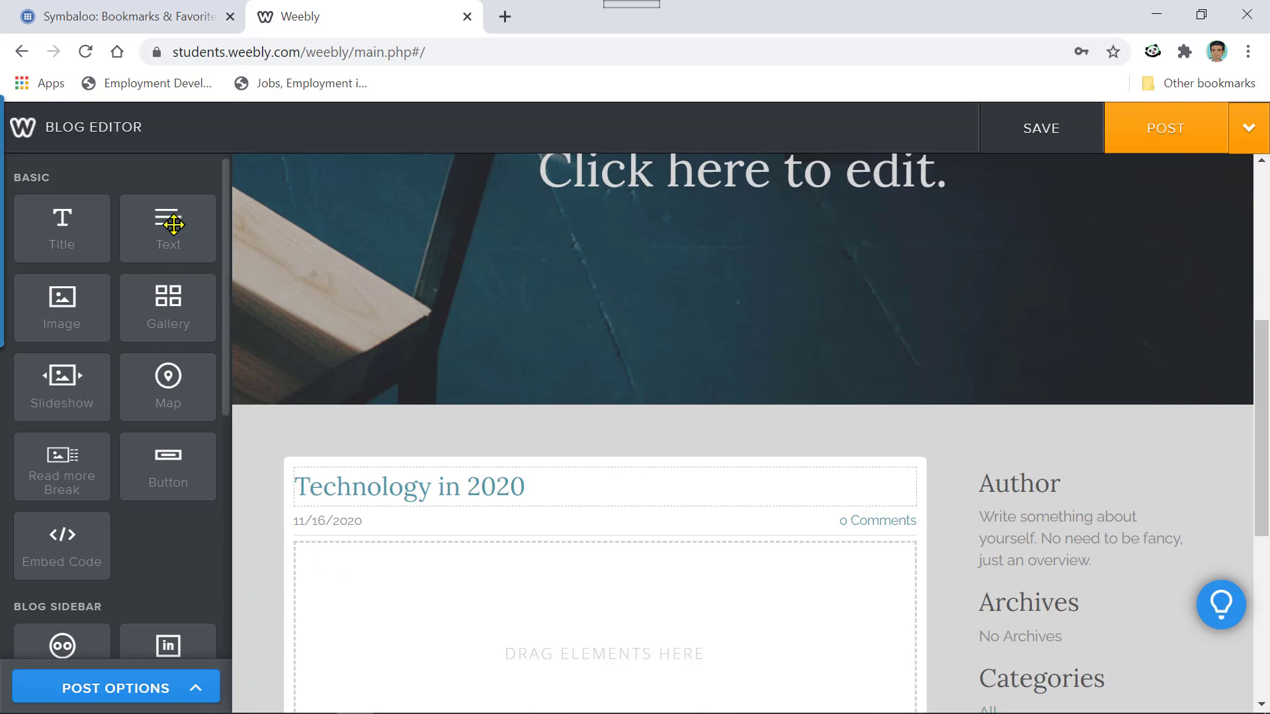
Add a text element with a line of random filler text to the post body and save the post as a draft.
left_click_drag(173, 225, 400, 605)
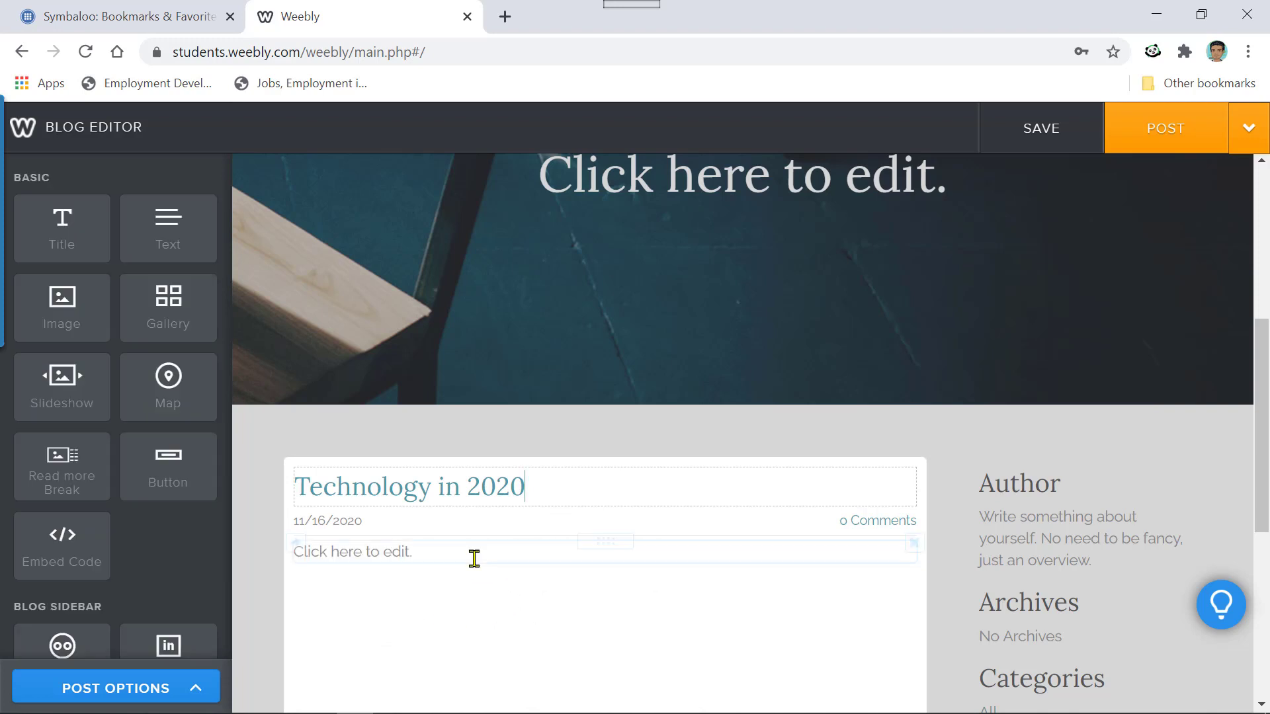
left_click(454, 549)
type("dlkfjsdklf ")
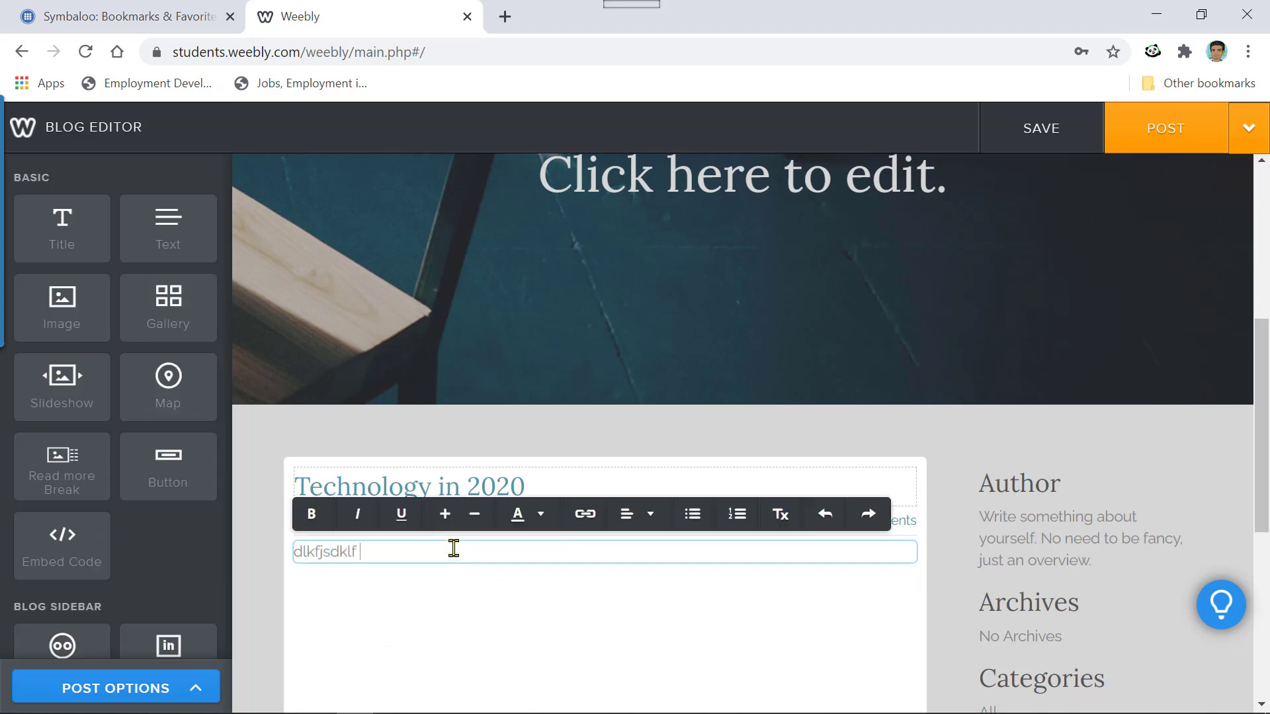
type("lksdjf sddslkfjsdflk sdsddkk fjsd fsdjkfj sdflkdsj")
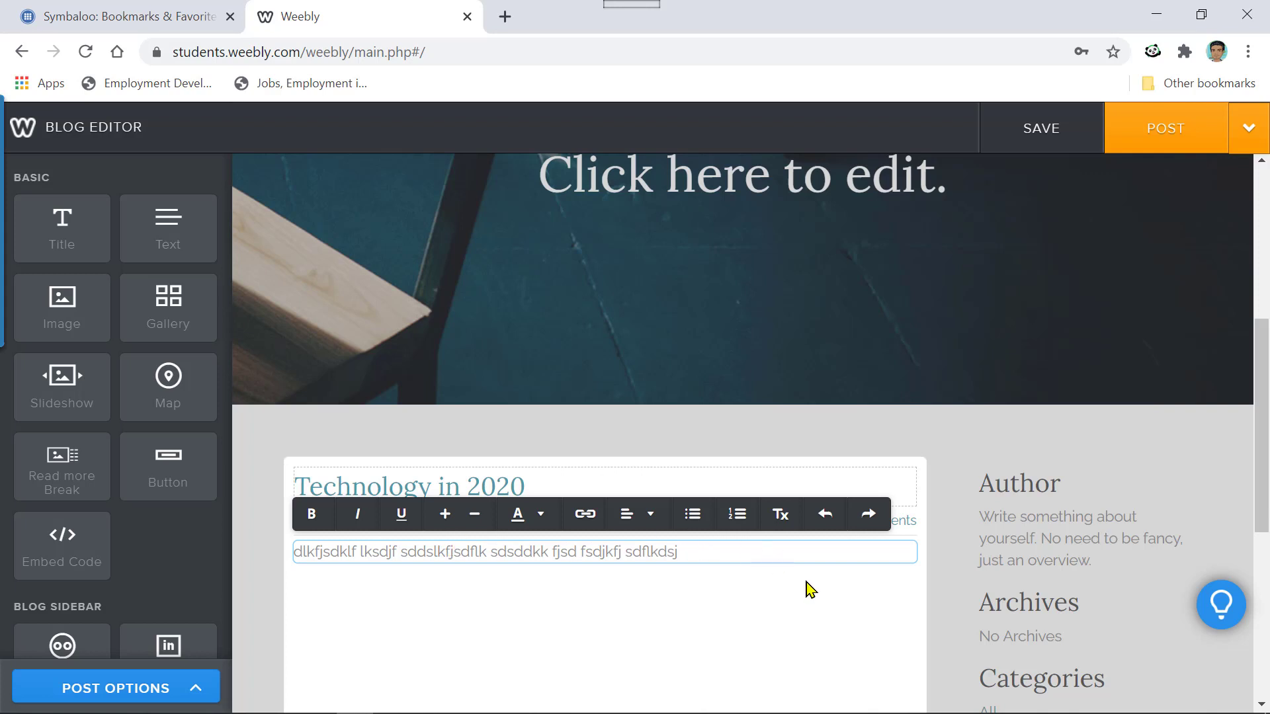
left_click(754, 603)
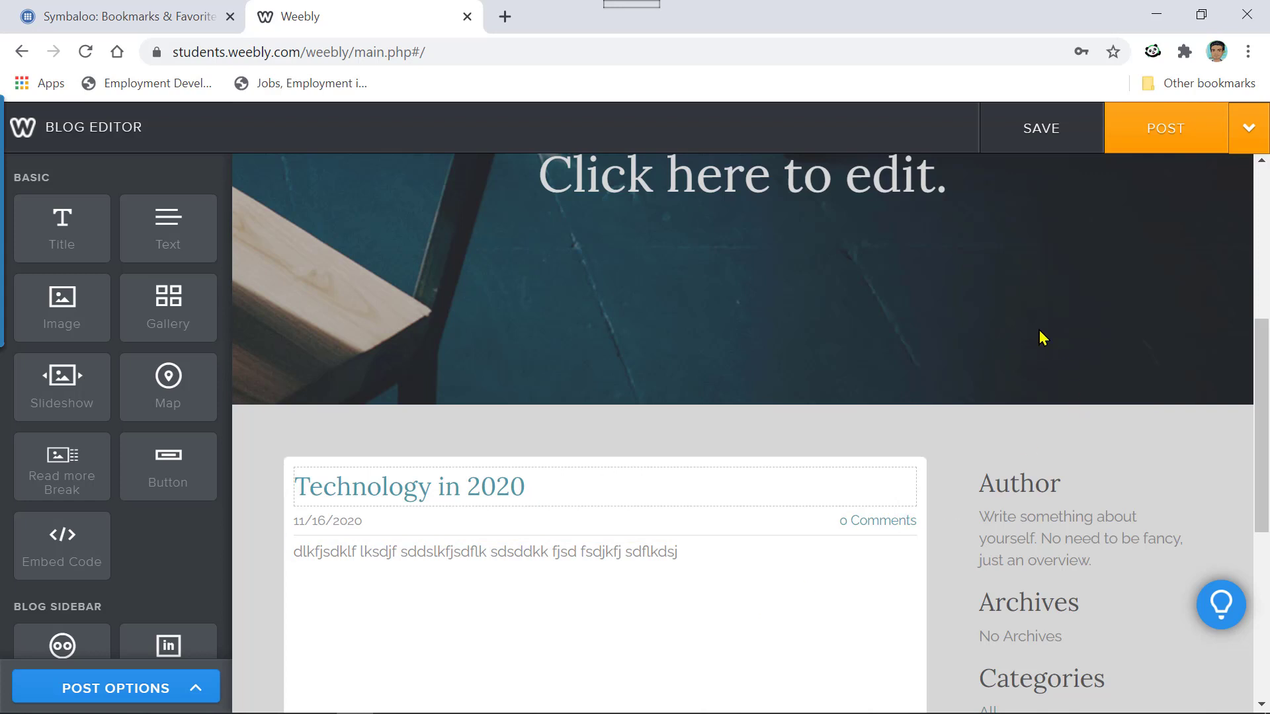
left_click(1047, 134)
Review the blog page from its header banner down to the post area and the author, archives and categories sidebar.
scroll(1065, 451, "down", 5)
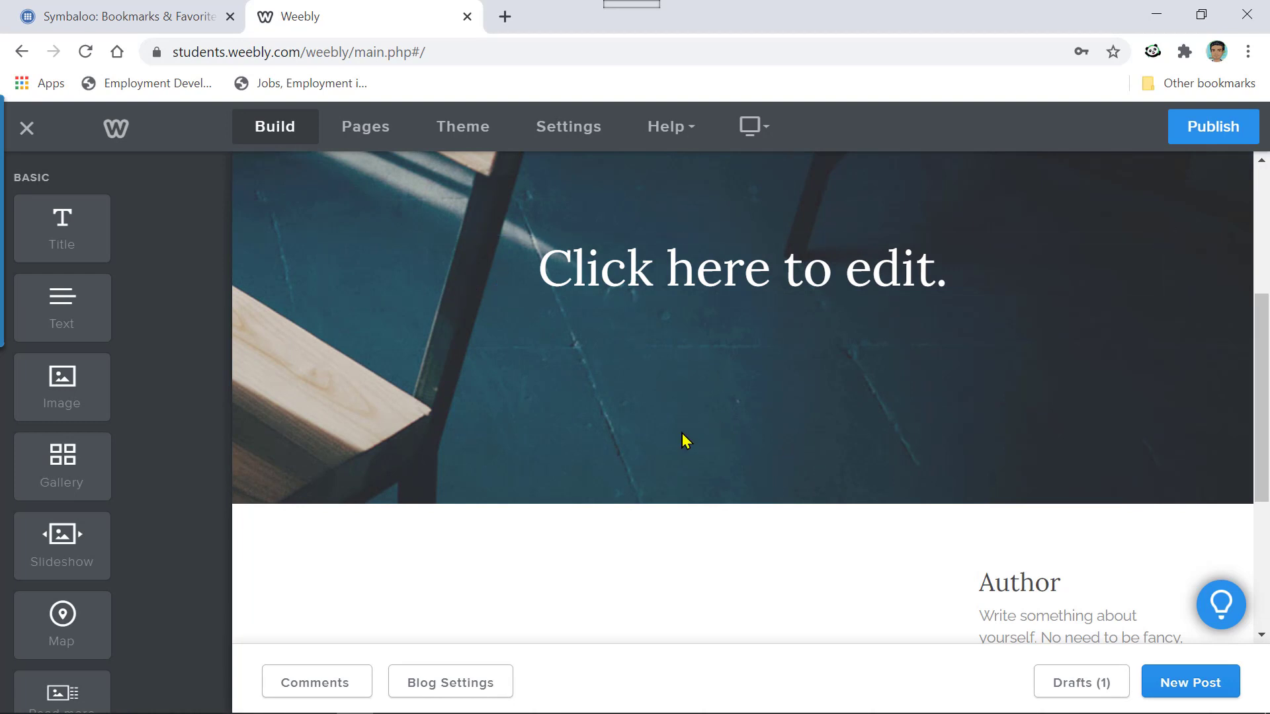
scroll(535, 447, "up", 5)
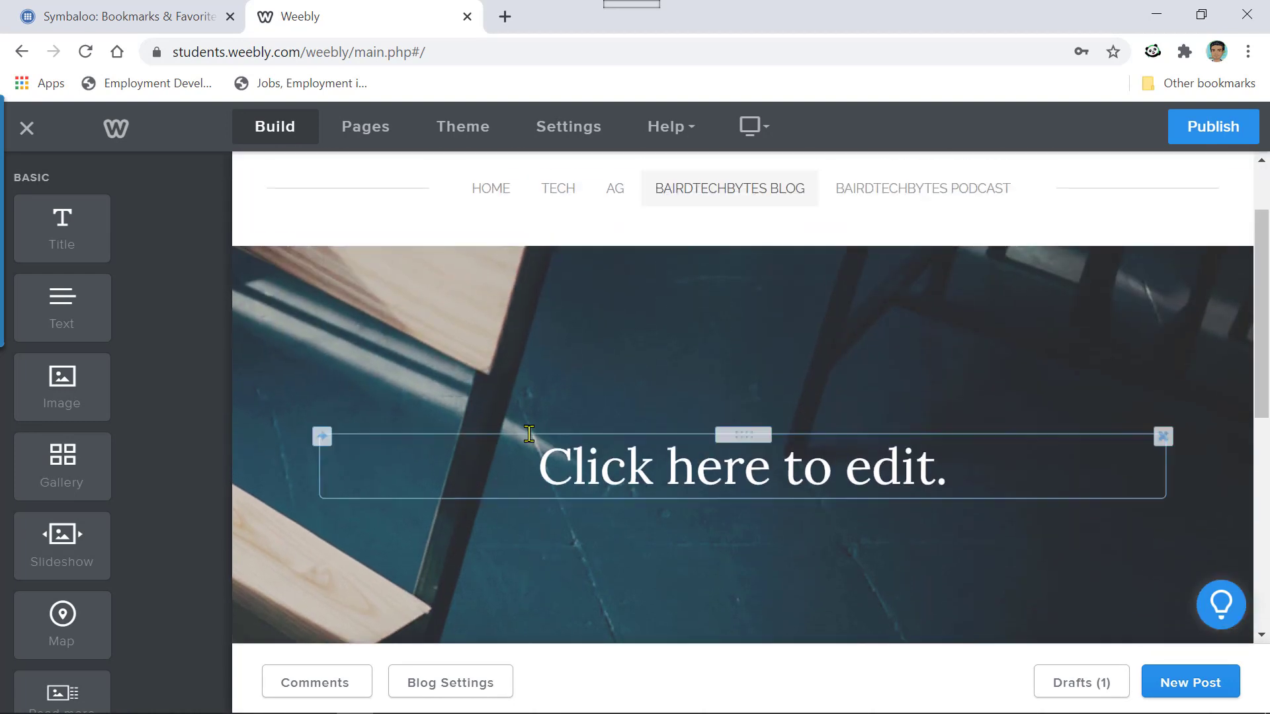
scroll(685, 423, "down", 2)
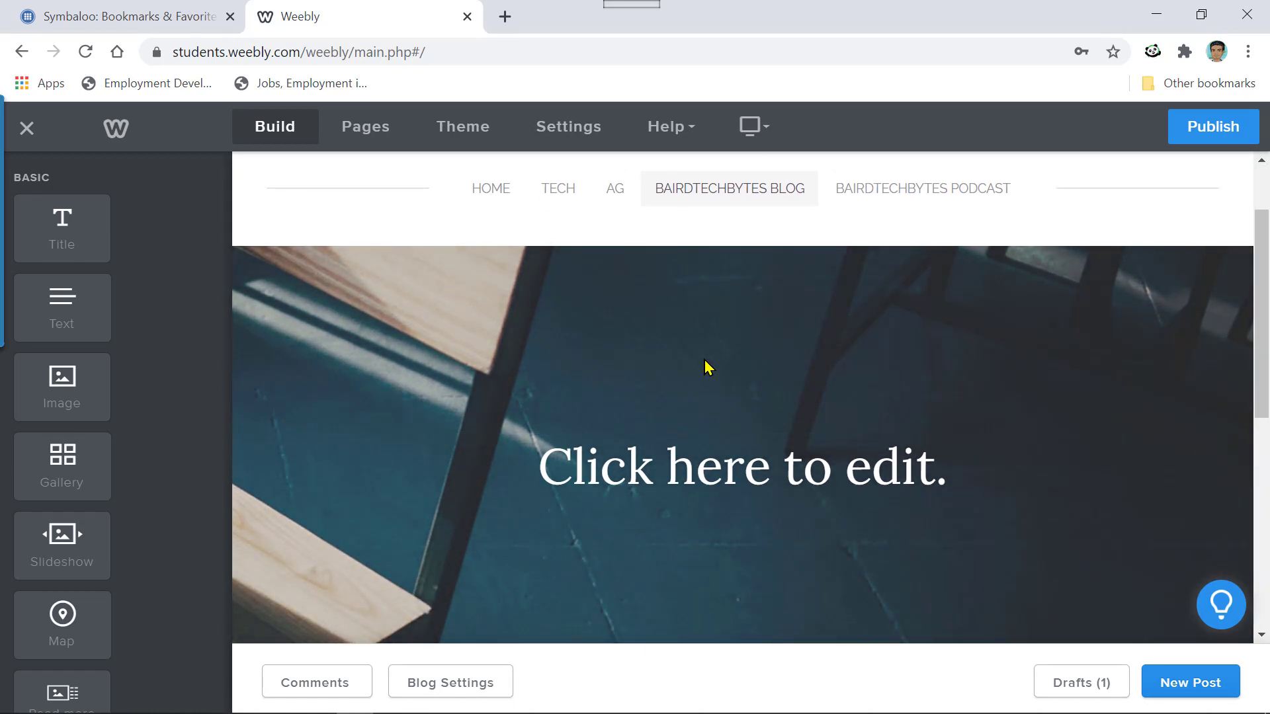
scroll(700, 366, "down", 2)
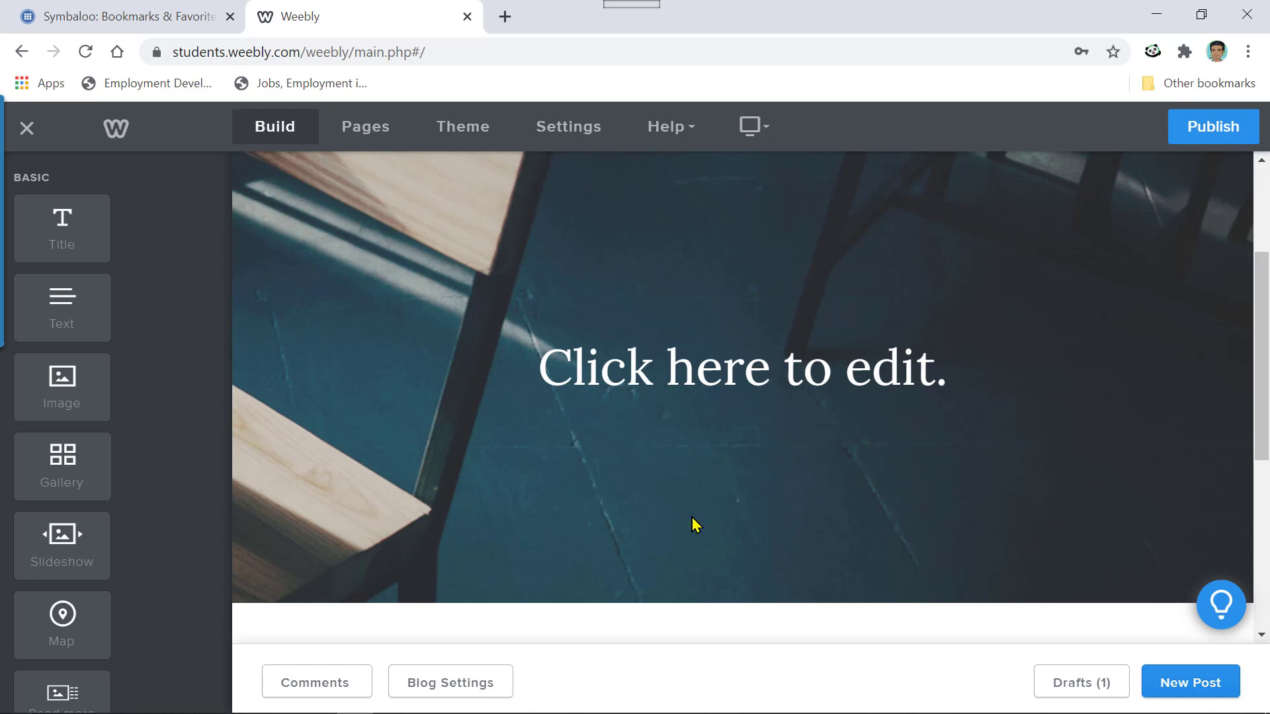
scroll(803, 513, "down", 3)
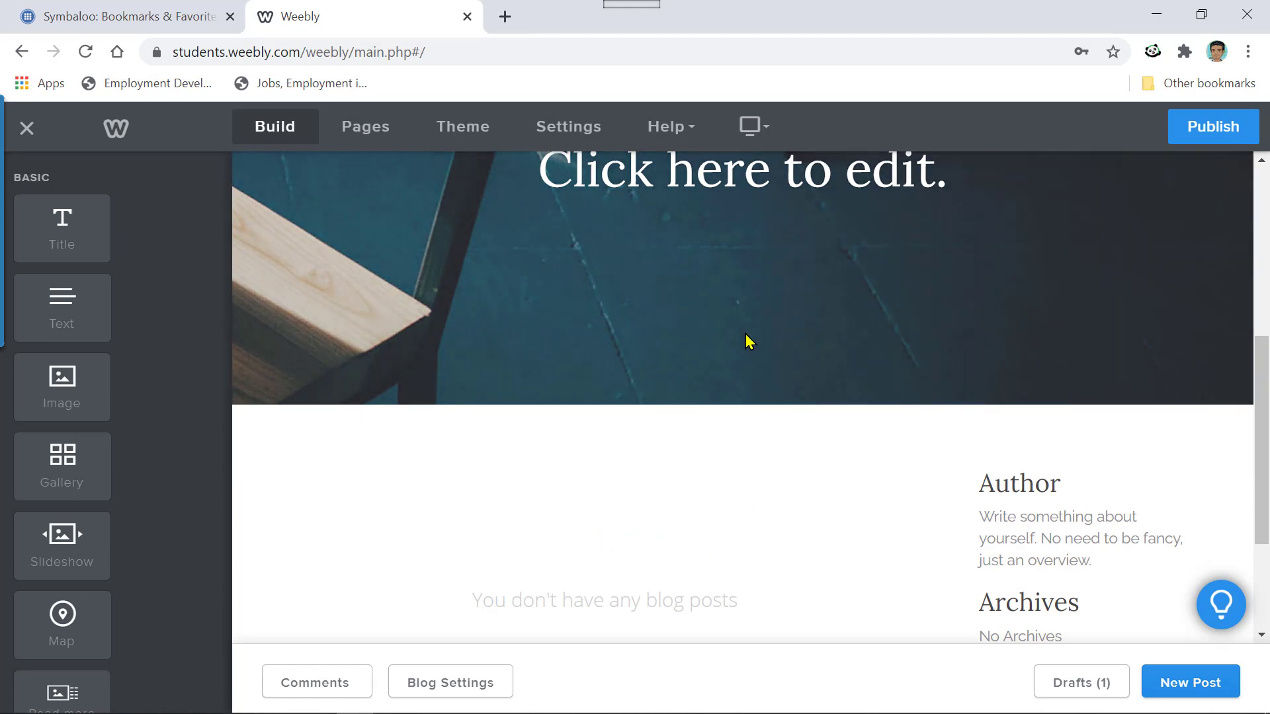
scroll(740, 340, "up", 3)
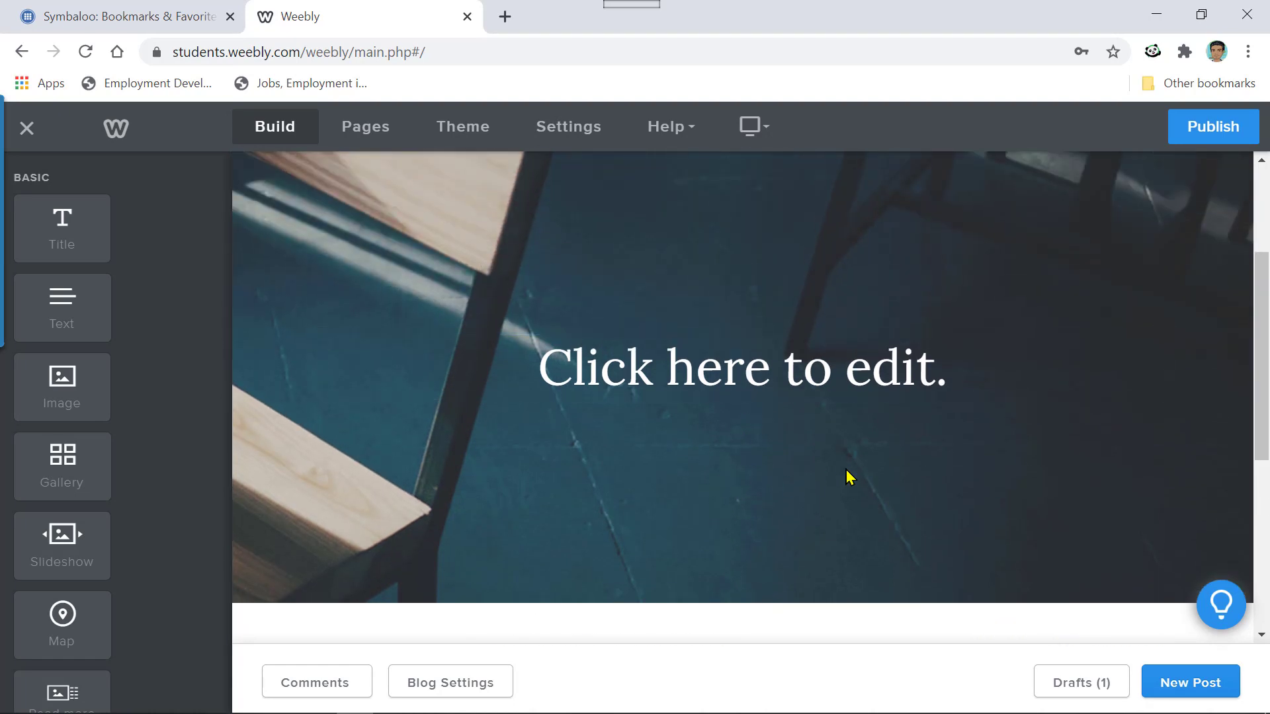
scroll(854, 470, "down", 4)
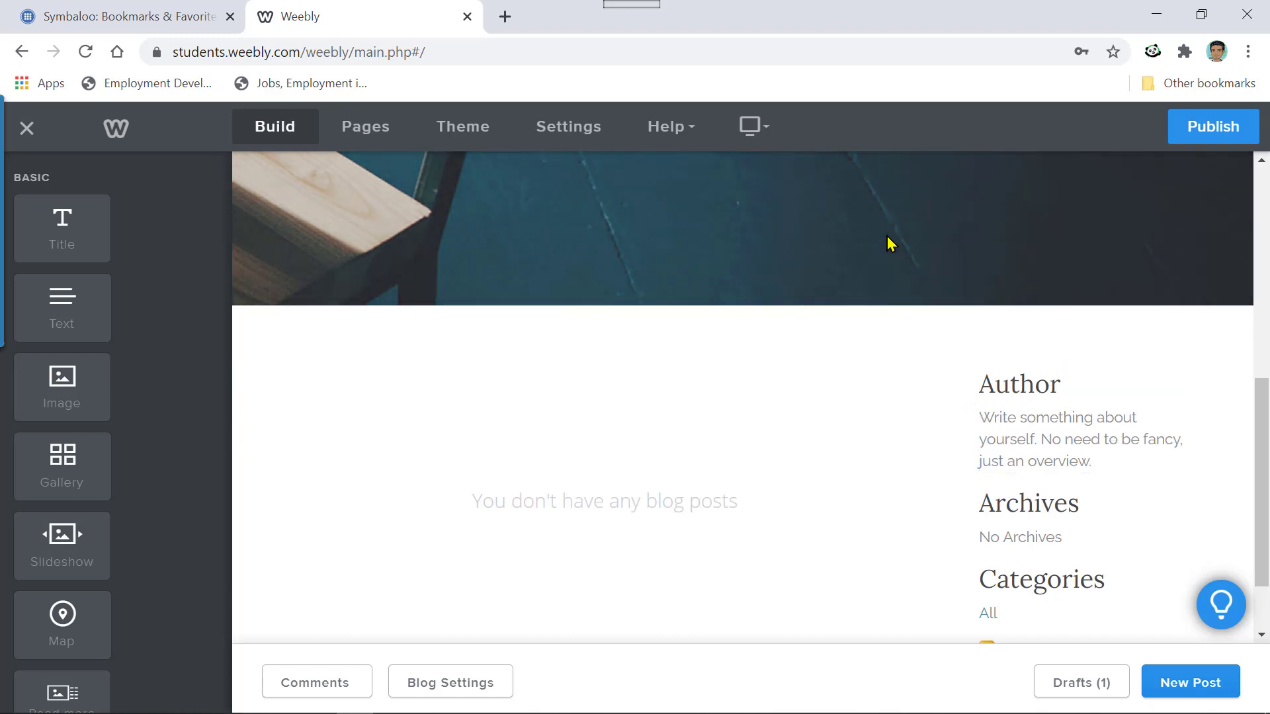
scroll(890, 245, "up", 7)
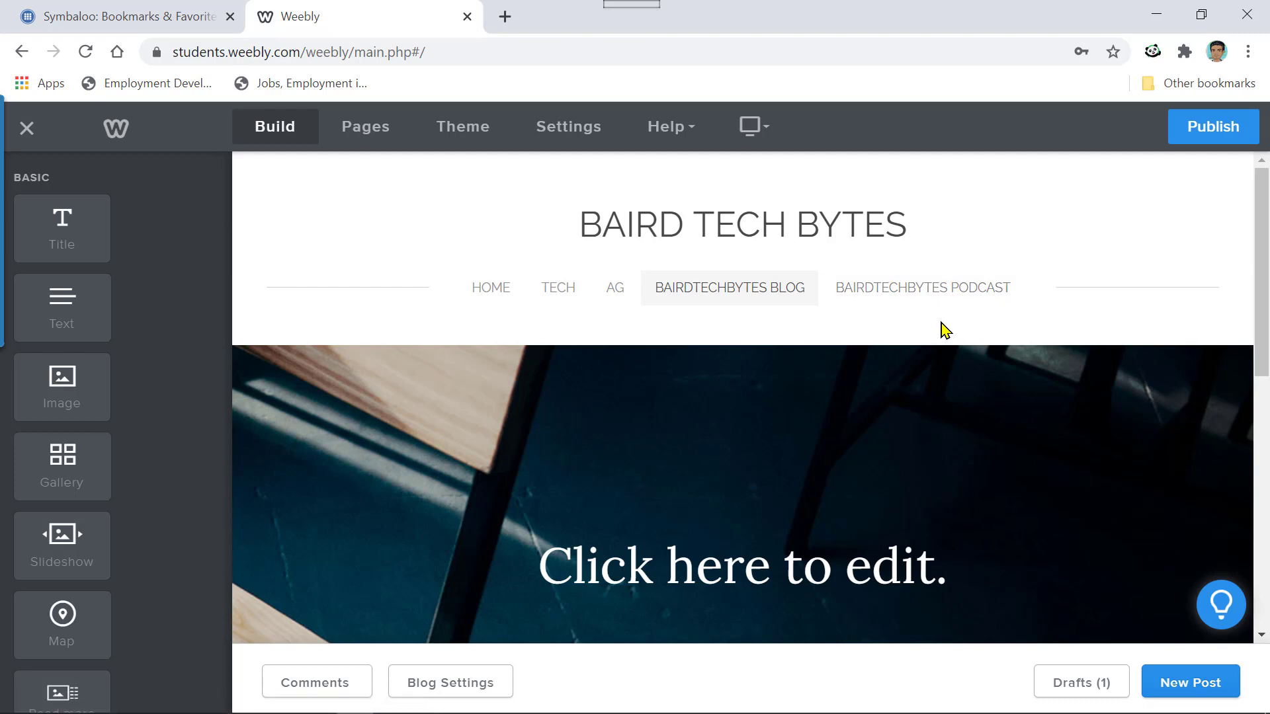
Open the BairdTechBytes Podcast page and examine its banner, empty post area and sidebar sections.
left_click(918, 293)
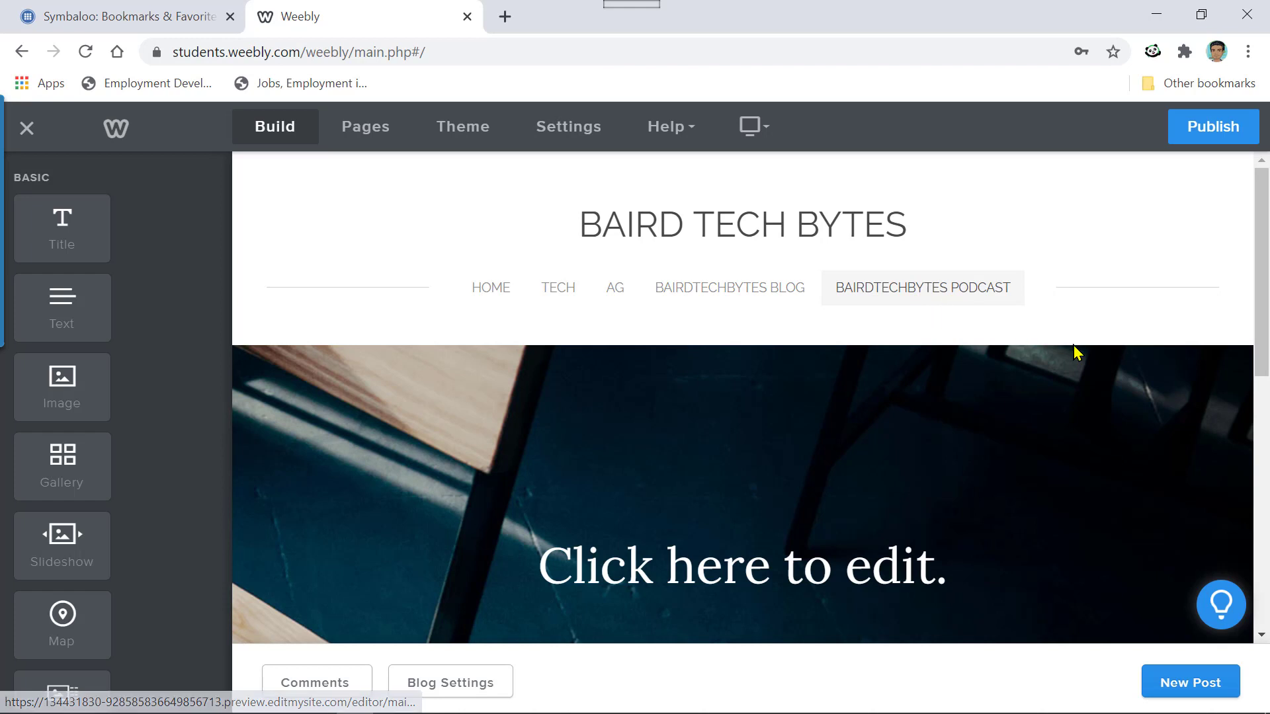
scroll(1072, 343, "down", 2)
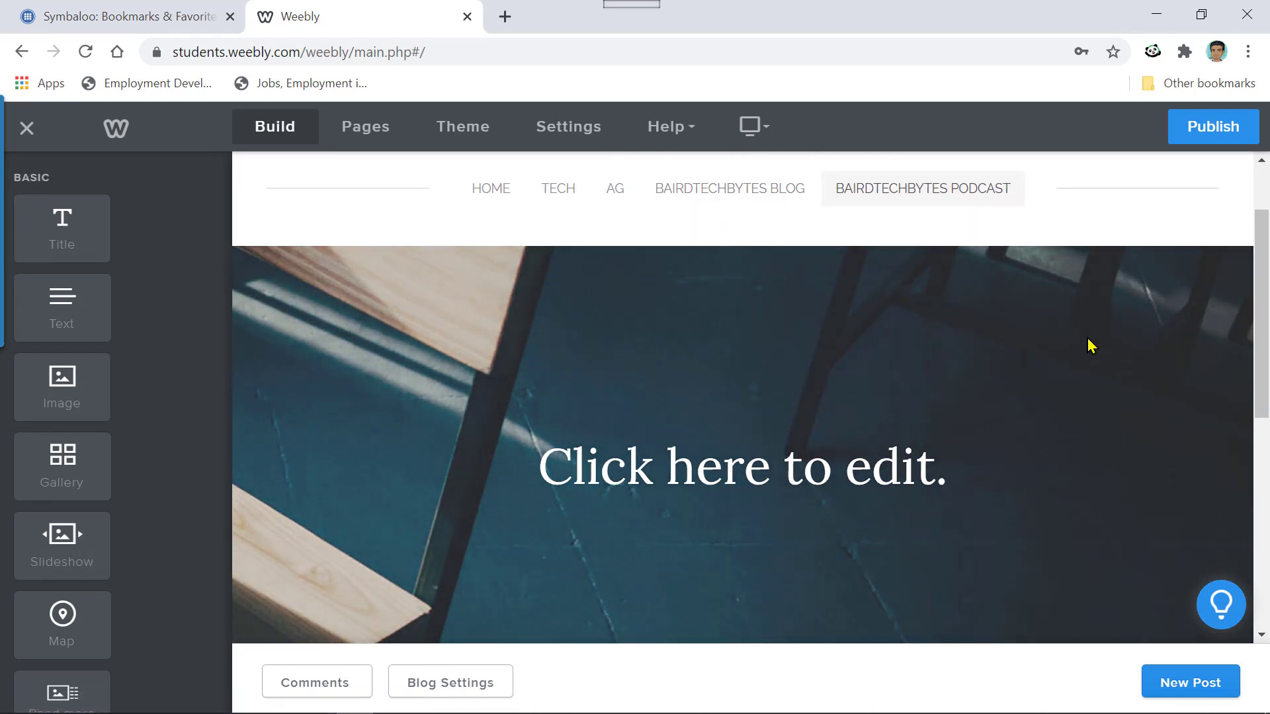
scroll(1084, 337, "down", 3)
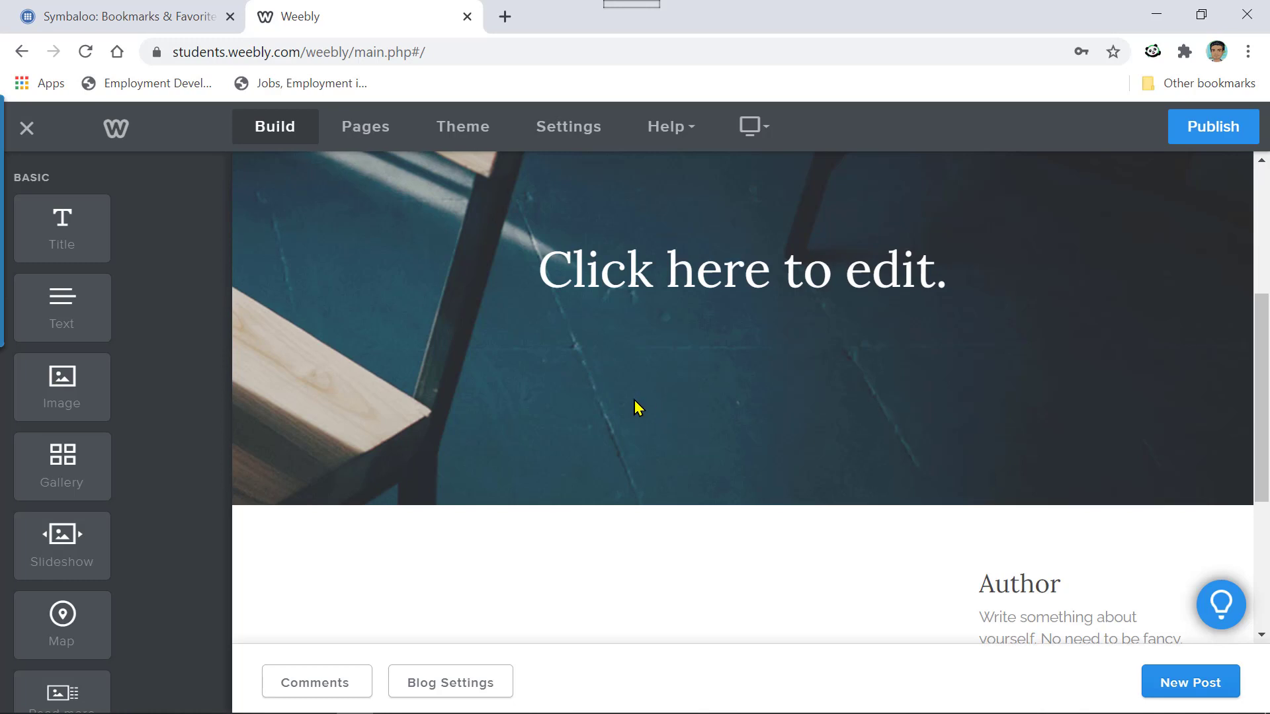
scroll(635, 403, "up", 3)
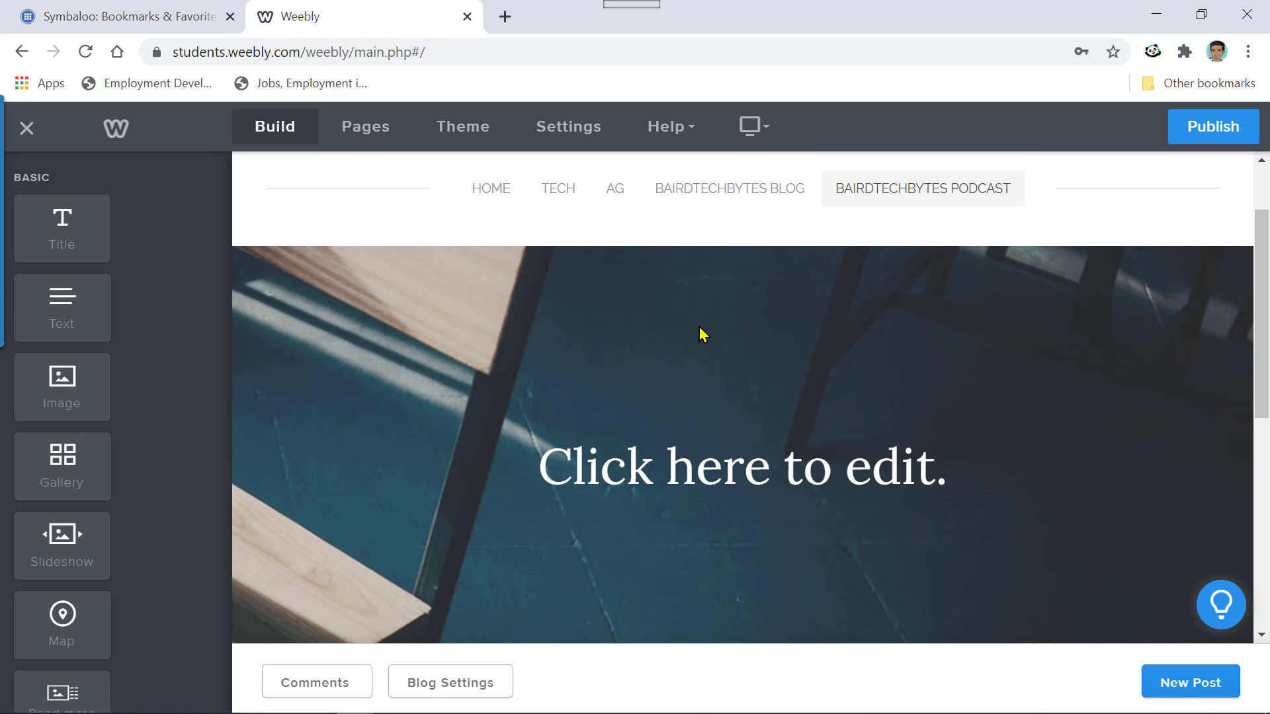
scroll(693, 336, "down", 3)
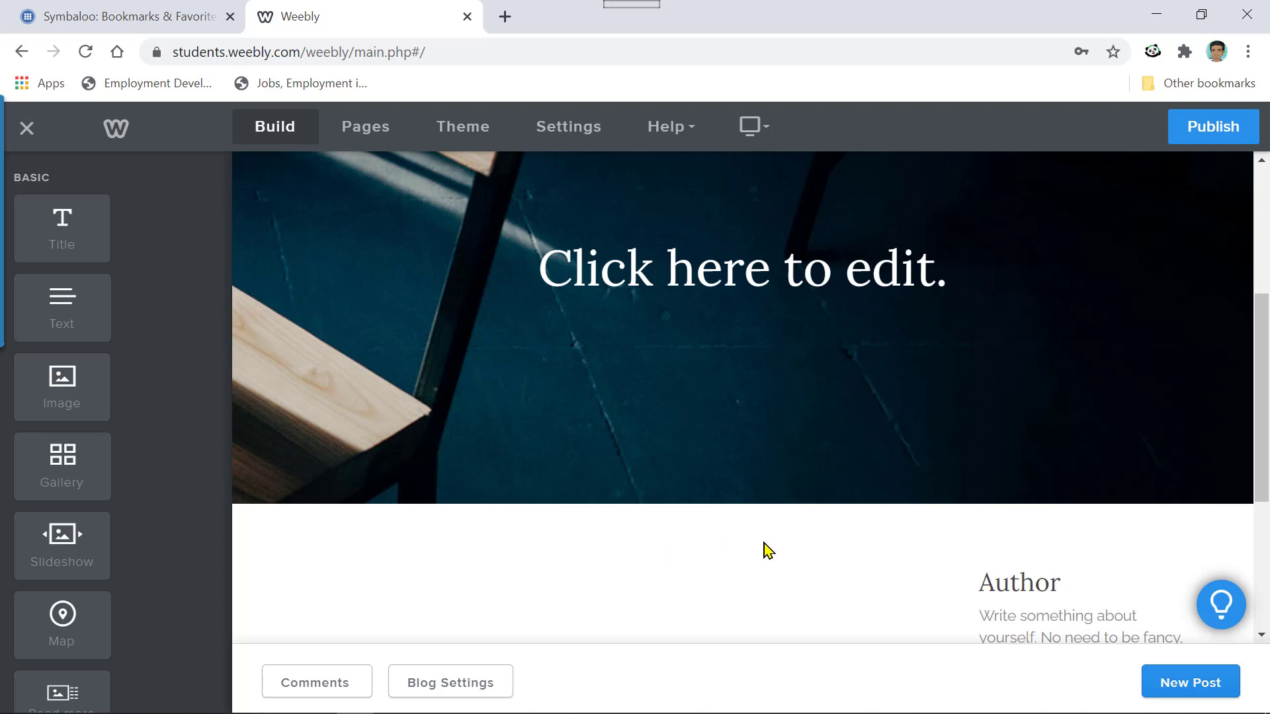
scroll(726, 551, "down", 3)
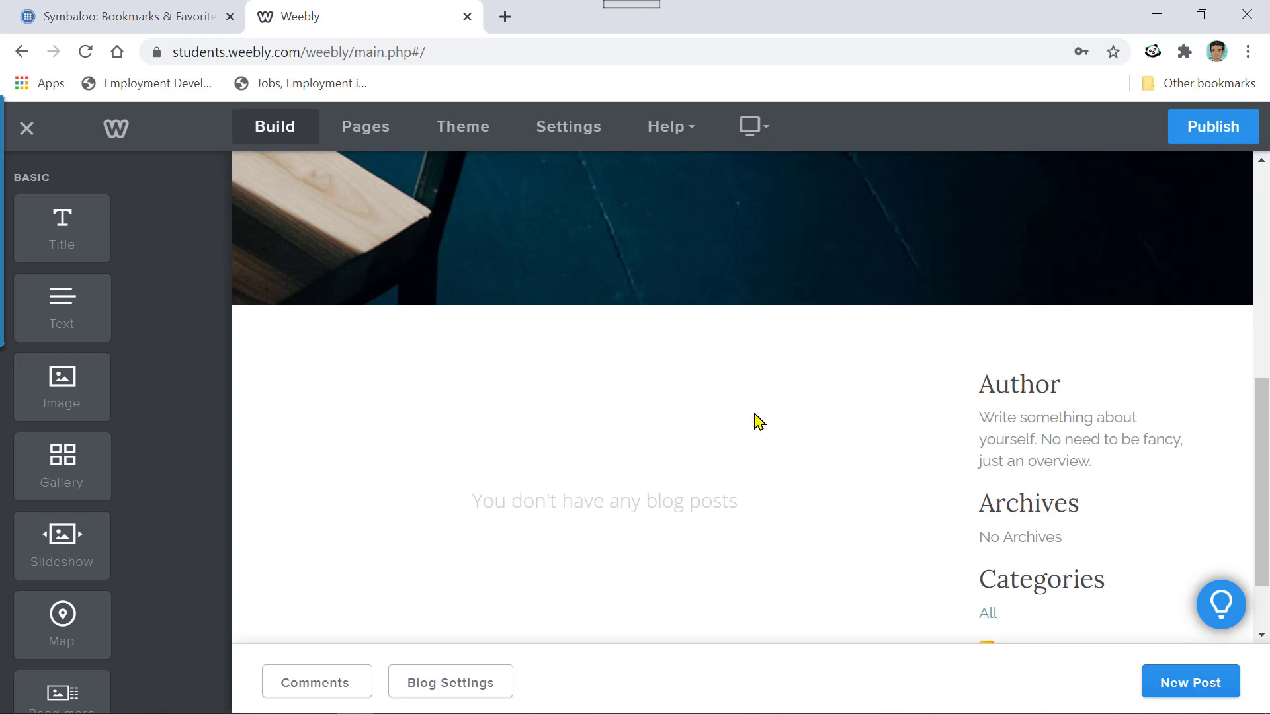
scroll(686, 391, "up", 5)
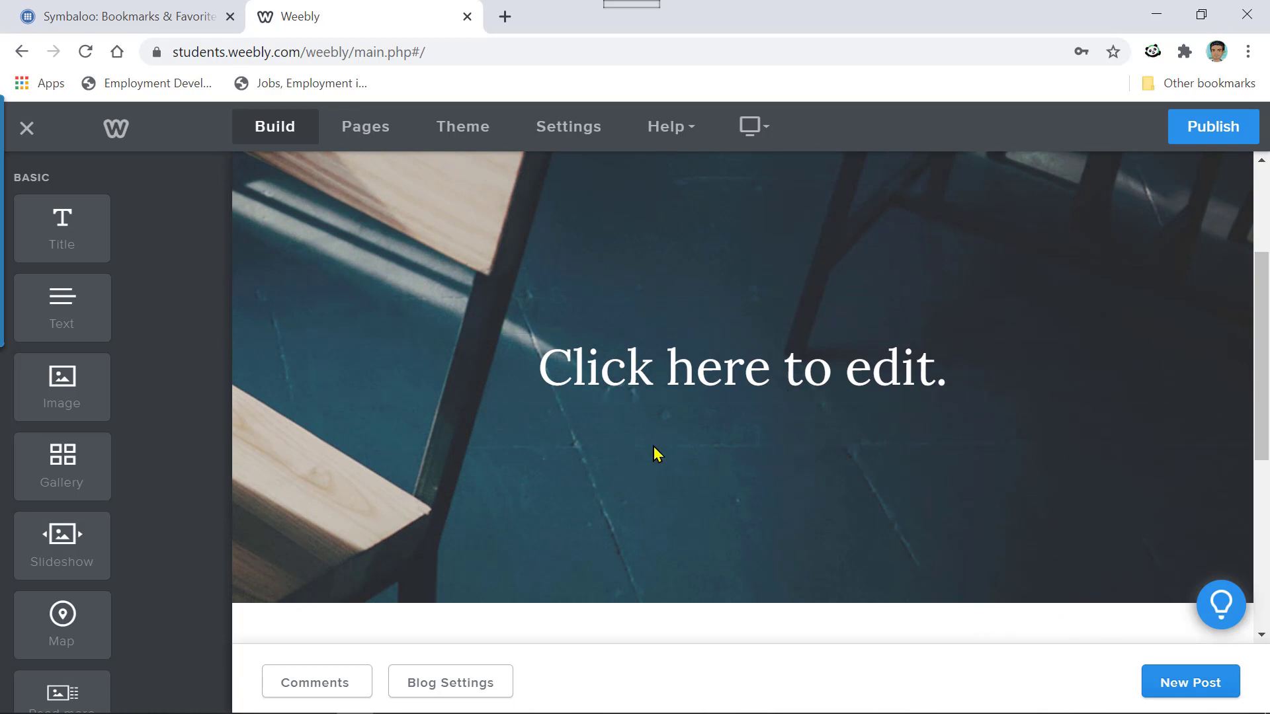
scroll(655, 448, "down", 6)
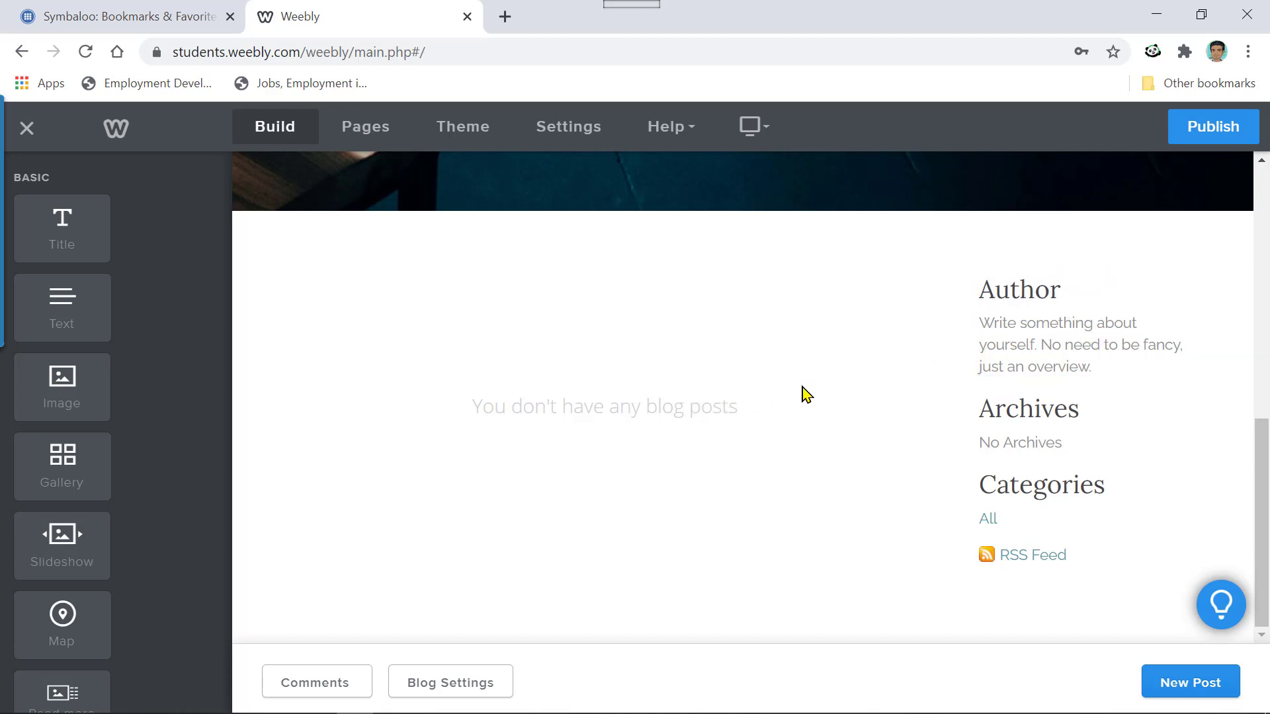
Change the podcast sidebar's "Author" heading to "Podcaster".
left_click(1076, 288)
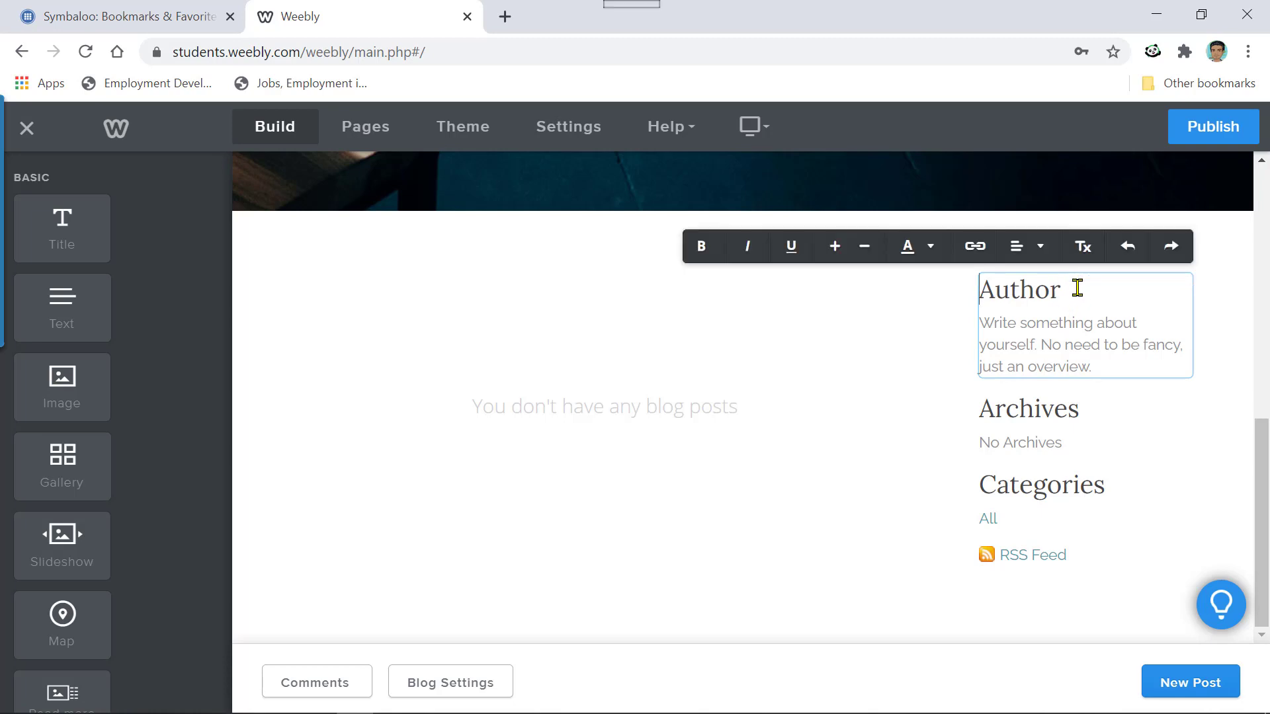
key("Right")
key("Right")
key("Right")
key("Right")
key("Right")
key("Right")
key("BackSpace")
key("BackSpace")
key("BackSpace")
key("BackSpace")
key("BackSpace")
key("BackSpace")
type("Podc")
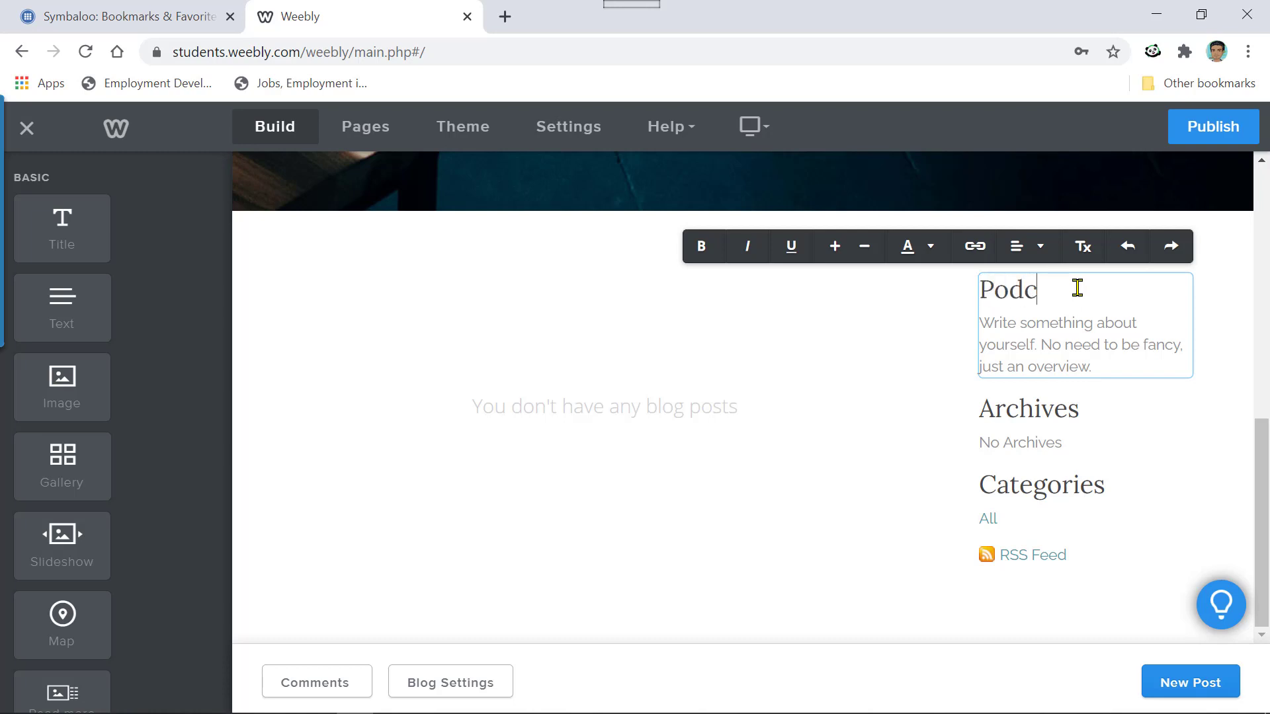
type("aster")
Replace the heading above the sidebar's short self-description on the podcast page with "Host".
key("Right")
key("Right")
key("Right")
key("Right")
key("Right")
key("Right")
key("Right")
key("Right")
key("Right")
key("BackSpace")
key("BackSpace")
key("BackSpace")
key("BackSpace")
key("BackSpace")
key("BackSpace")
key("BackSpace")
key("BackSpace")
key("BackSpace")
type("Host")
left_click(919, 331)
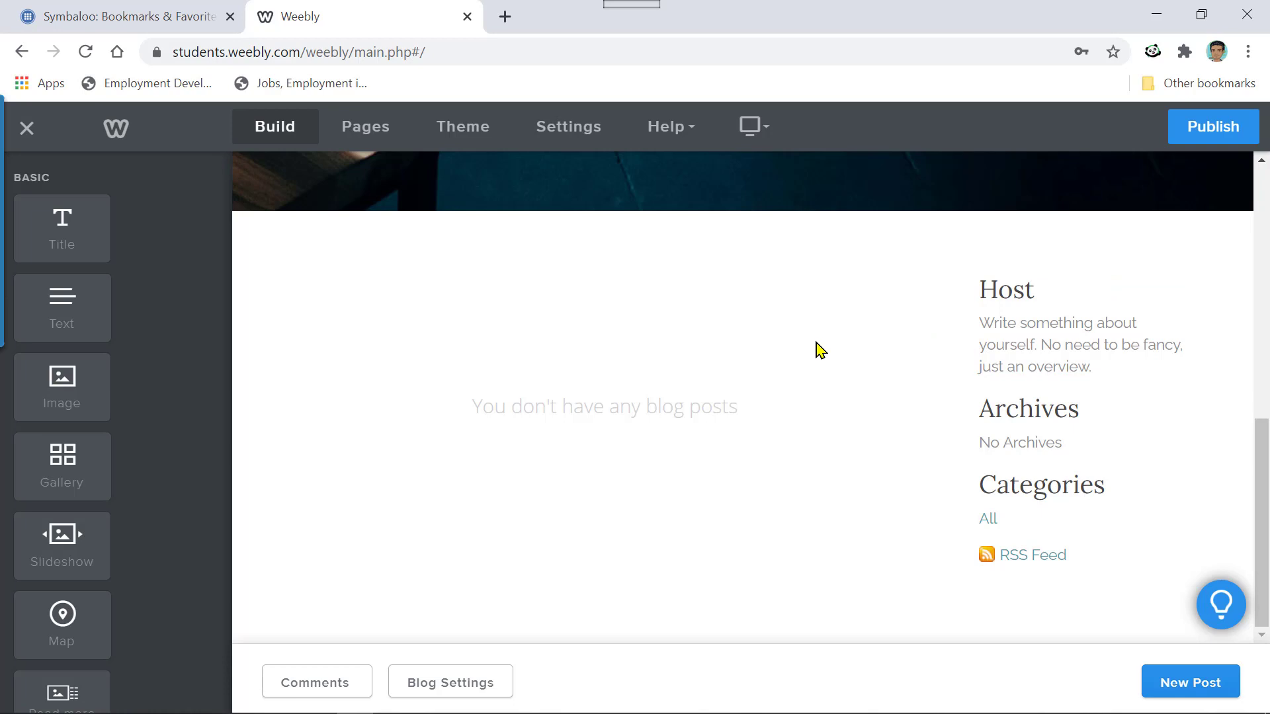